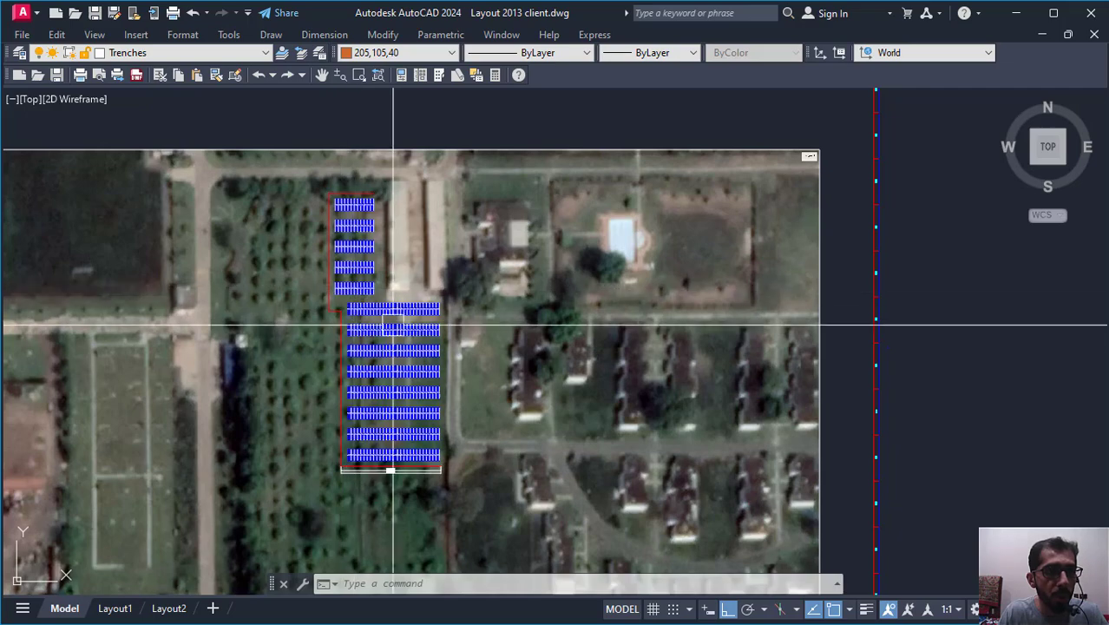
# Step: Add a horizontal linear dimension along the red boundary's bottom edge, placing the dimension line on that edge
pyautogui.press('Escape')
pyautogui.press('Escape')
pyautogui.scroll(4, 393, 327)
pyautogui.write('dli')
pyautogui.press('Return')
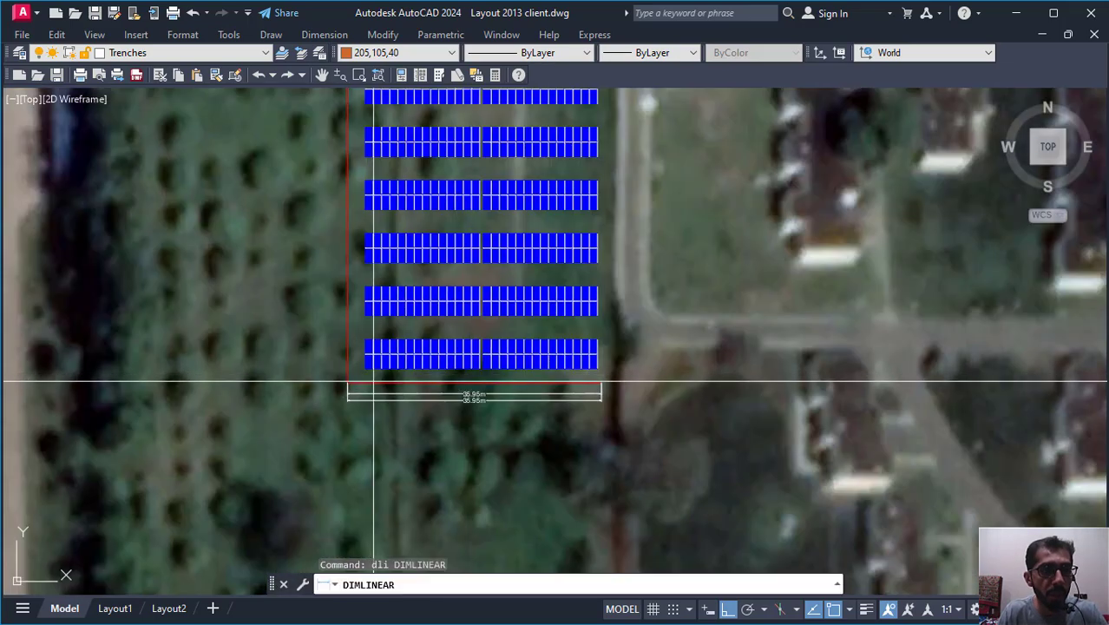
pyautogui.scroll(2, 368, 383)
pyautogui.click(335, 383)
pyautogui.scroll(6, 634, 363)
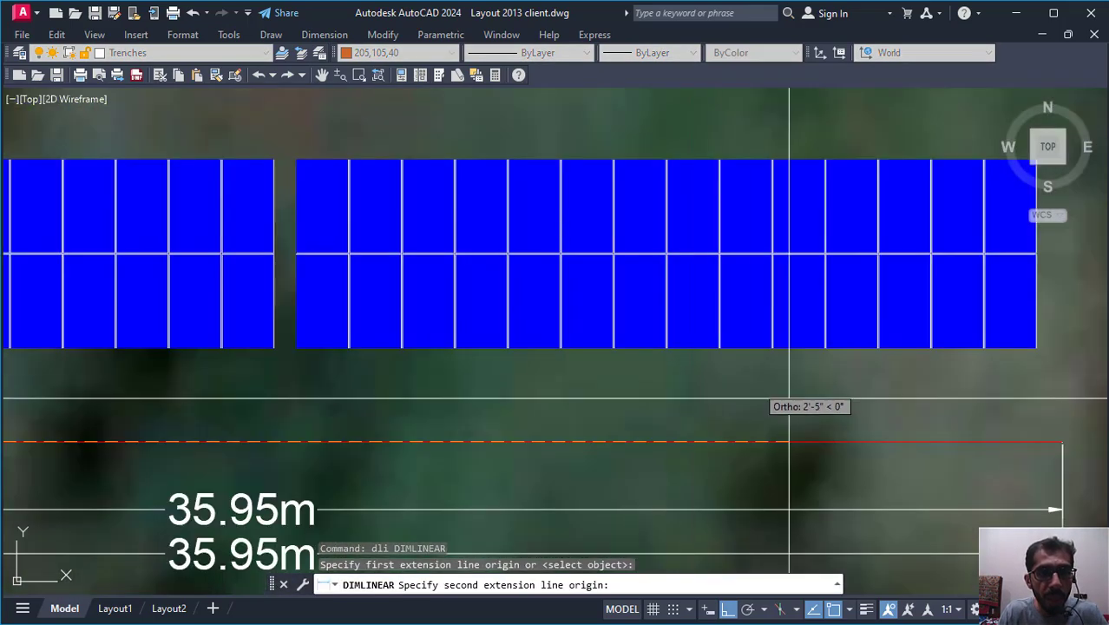
pyautogui.click(1062, 441)
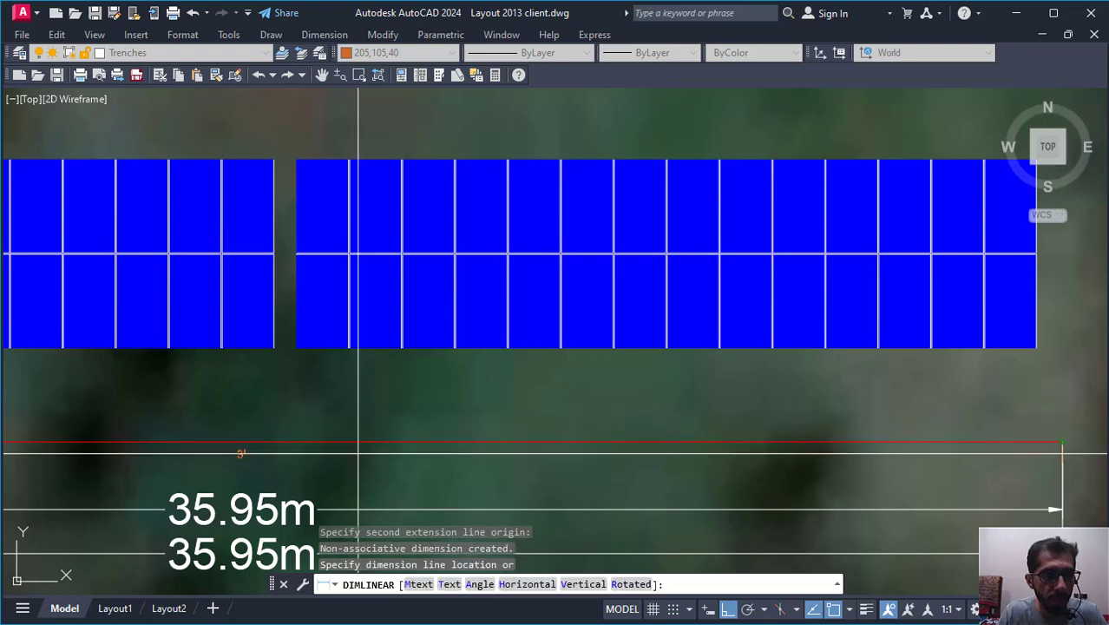
pyautogui.scroll(4, 347, 347)
pyautogui.click(426, 273)
pyautogui.scroll(2, 240, 324)
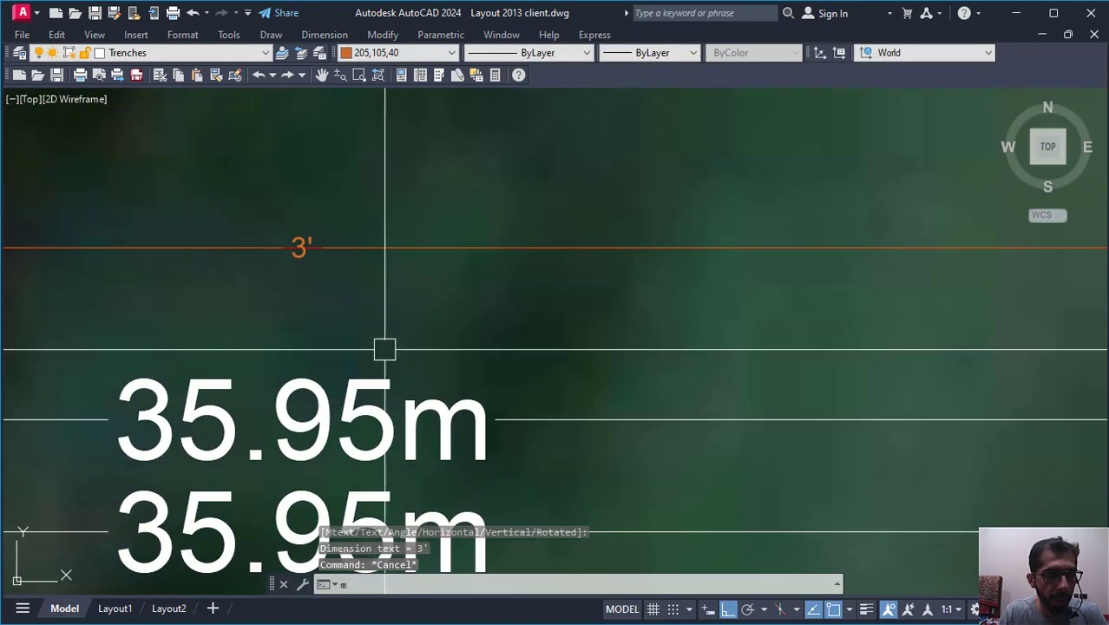
# Step: Match the new bottom-edge dimension's properties to those of the existing white width dimension below it
pyautogui.write('ma')
pyautogui.press('Return')
pyautogui.click(295, 420)
pyautogui.click(316, 260)
pyautogui.scroll(-9, 316, 261)
pyautogui.press('Escape')
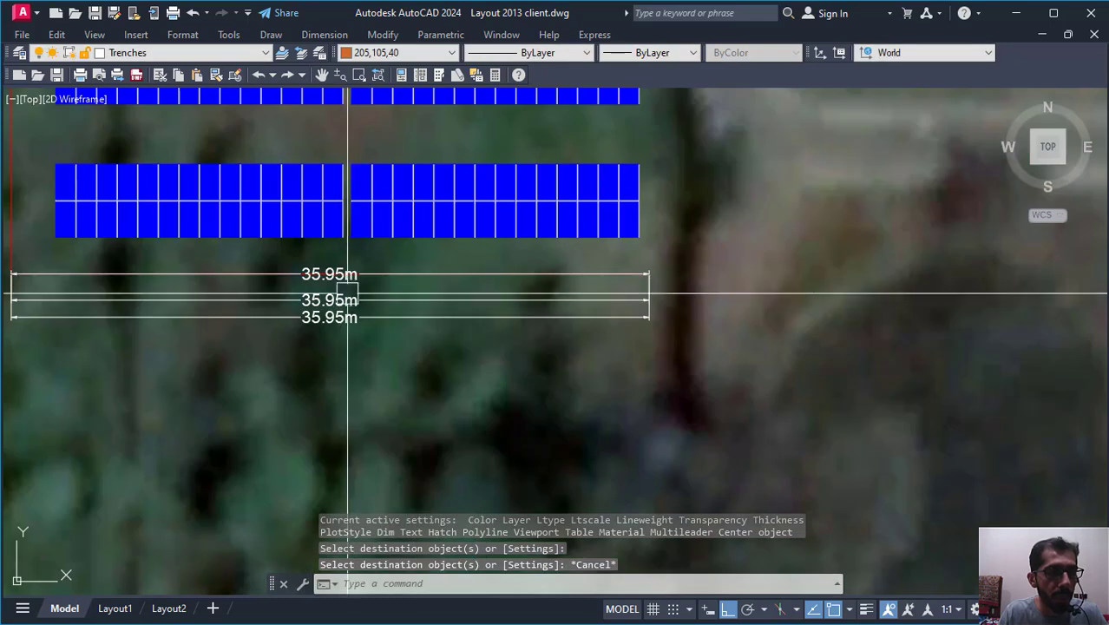
# Step: Erase the red boundary line and the extra width dimensions below the last panel row, keeping only the lowest dimension
pyautogui.scroll(5, 333, 294)
pyautogui.write('e')
pyautogui.press('Return')
pyautogui.press('Return')
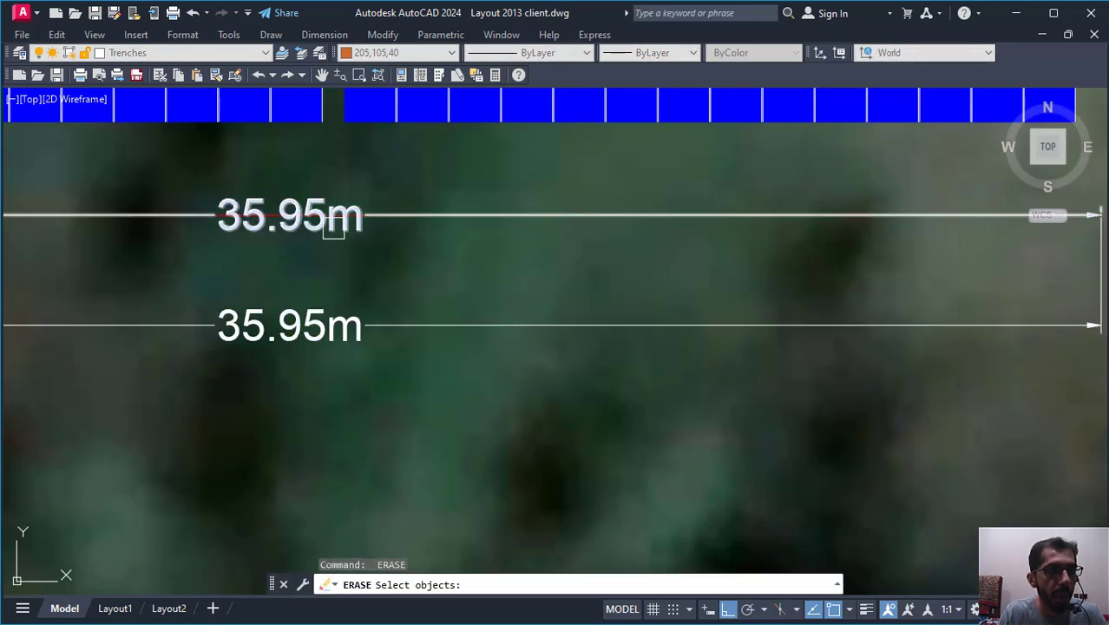
pyautogui.scroll(3, 332, 219)
pyautogui.scroll(-5, 346, 206)
pyautogui.scroll(-5, 332, 274)
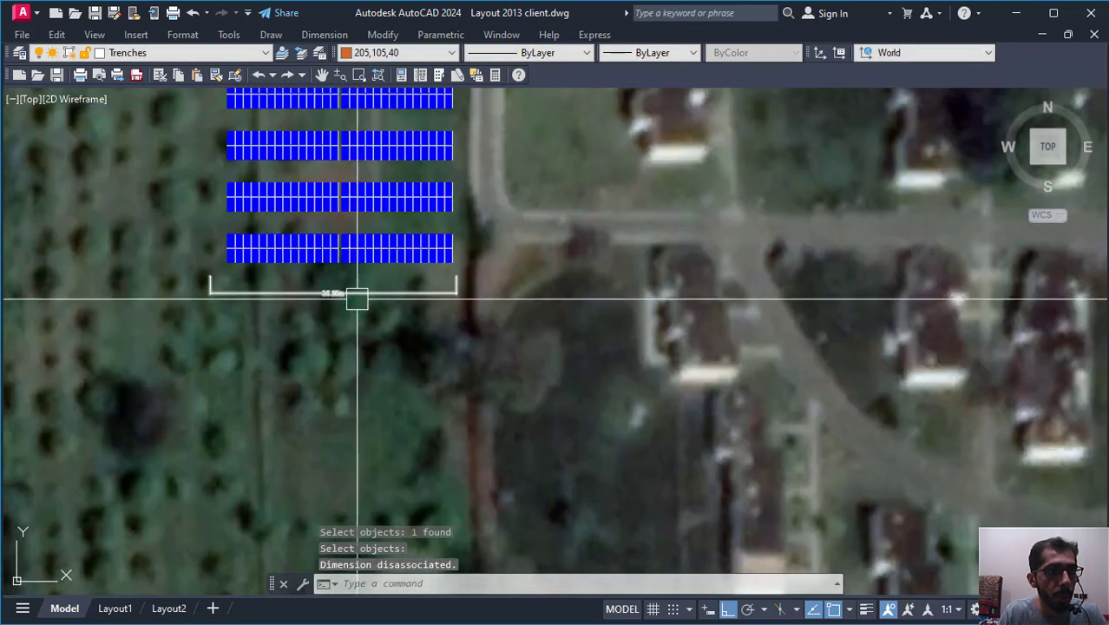
# Step: Examine the PV General Layout sheet, including its panel rows, structure labels, Side View and title block
pyautogui.scroll(-8, 364, 309)
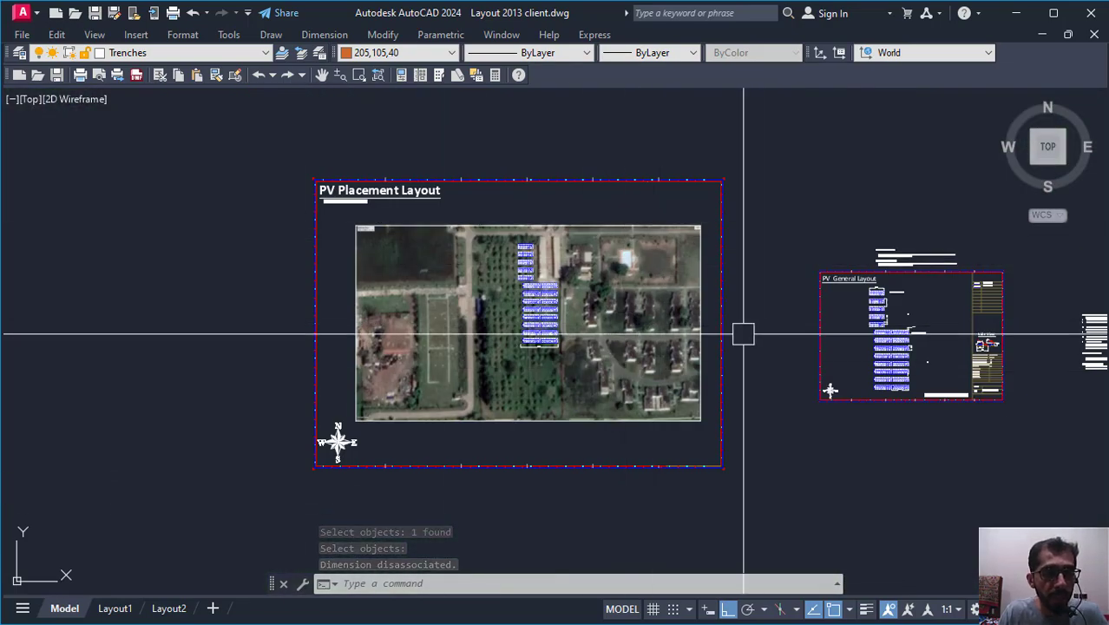
pyautogui.moveTo(860, 355); pyautogui.dragTo(714, 366, button='middle')
pyautogui.scroll(4, 721, 366)
pyautogui.press('Escape')
pyautogui.moveTo(819, 391); pyautogui.dragTo(639, 375, button='middle')
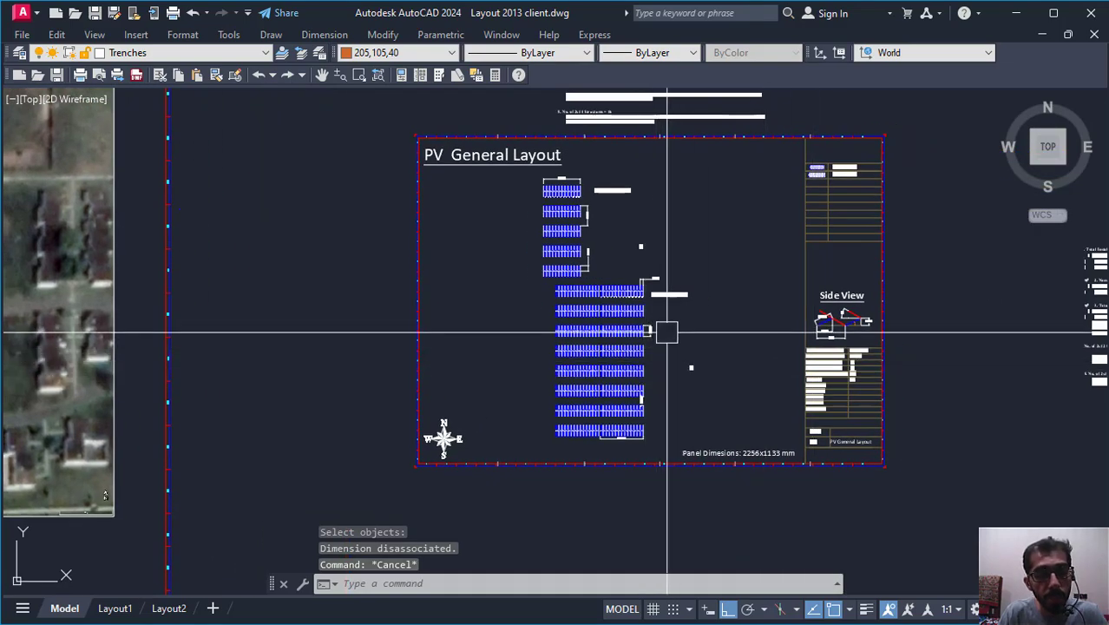
pyautogui.scroll(2, 848, 399)
pyautogui.moveTo(846, 399); pyautogui.dragTo(705, 372, button='middle')
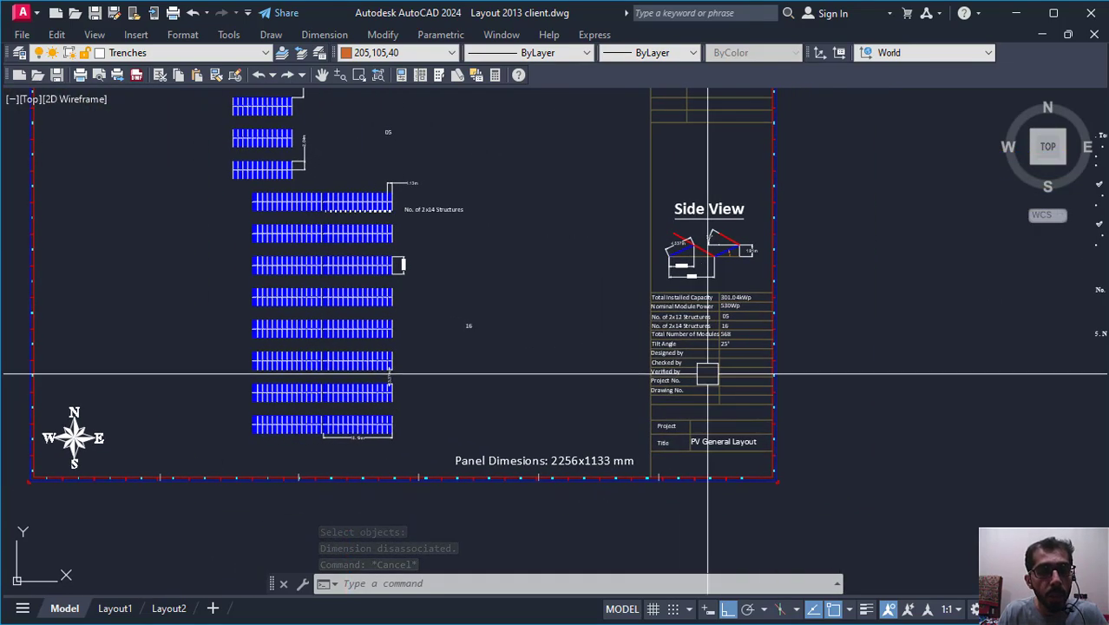
pyautogui.scroll(4, 705, 372)
pyautogui.scroll(-4, 645, 342)
pyautogui.moveTo(271, 263); pyautogui.dragTo(458, 378, button='middle')
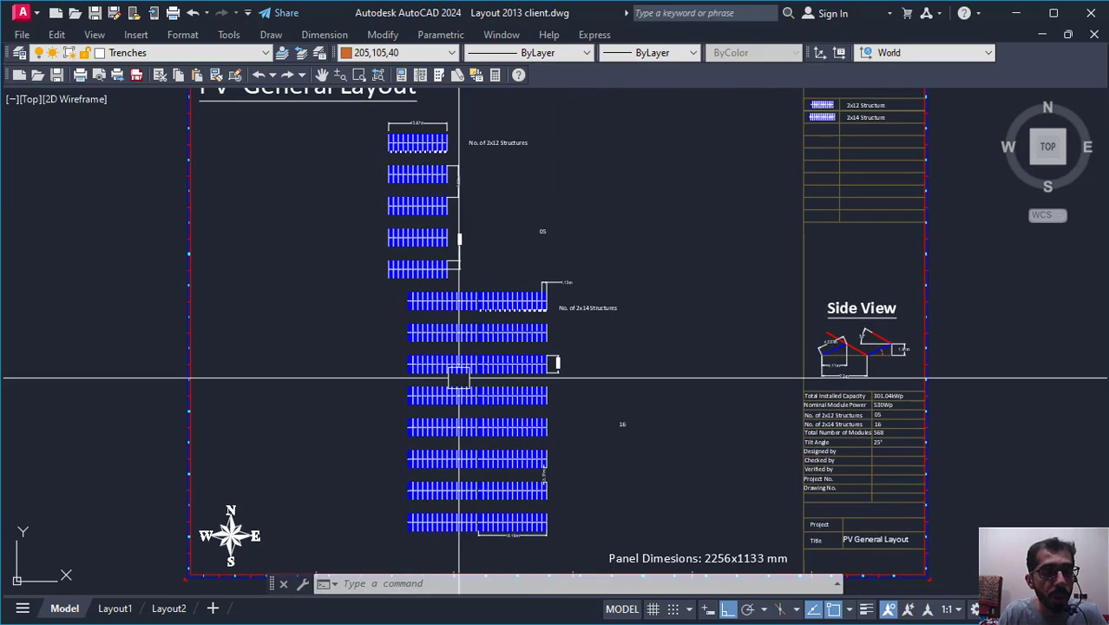
pyautogui.moveTo(817, 526); pyautogui.dragTo(652, 378, button='middle')
# Step: Examine the Total Installed Capacity and Nominal Module Power rows in the title block table
pyautogui.scroll(4, 655, 389)
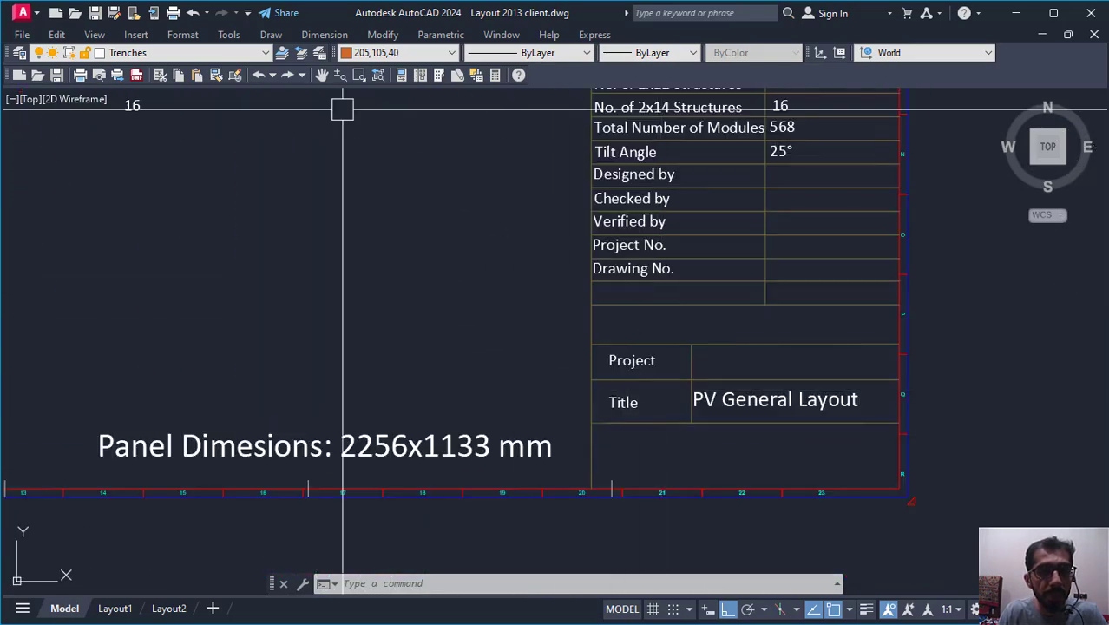
pyautogui.scroll(-2, 534, 364)
pyautogui.scroll(4, 611, 204)
pyautogui.moveTo(668, 304)
pyautogui.mouseDown(button='middle')
pyautogui.moveTo(699, 329)
pyautogui.moveTo(812, 358)
pyautogui.mouseUp(button='middle')
pyautogui.scroll(2, 635, 222)
pyautogui.scroll(-2, 738, 267)
pyautogui.moveTo(739, 267); pyautogui.dragTo(552, 264, button='middle')
pyautogui.scroll(5, 608, 249)
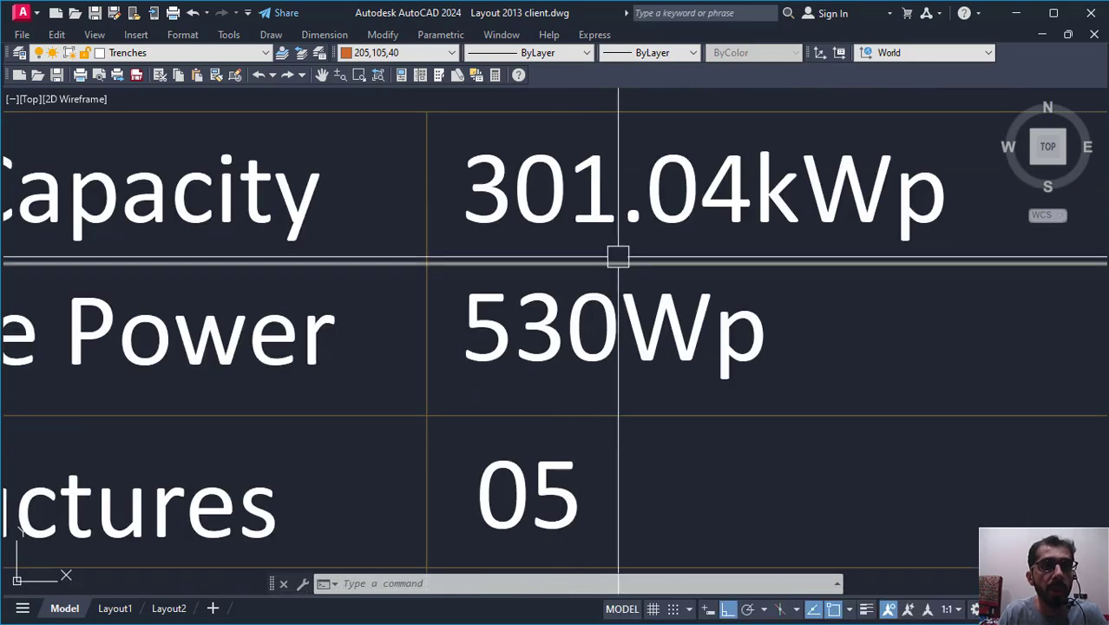
pyautogui.scroll(-2, 749, 242)
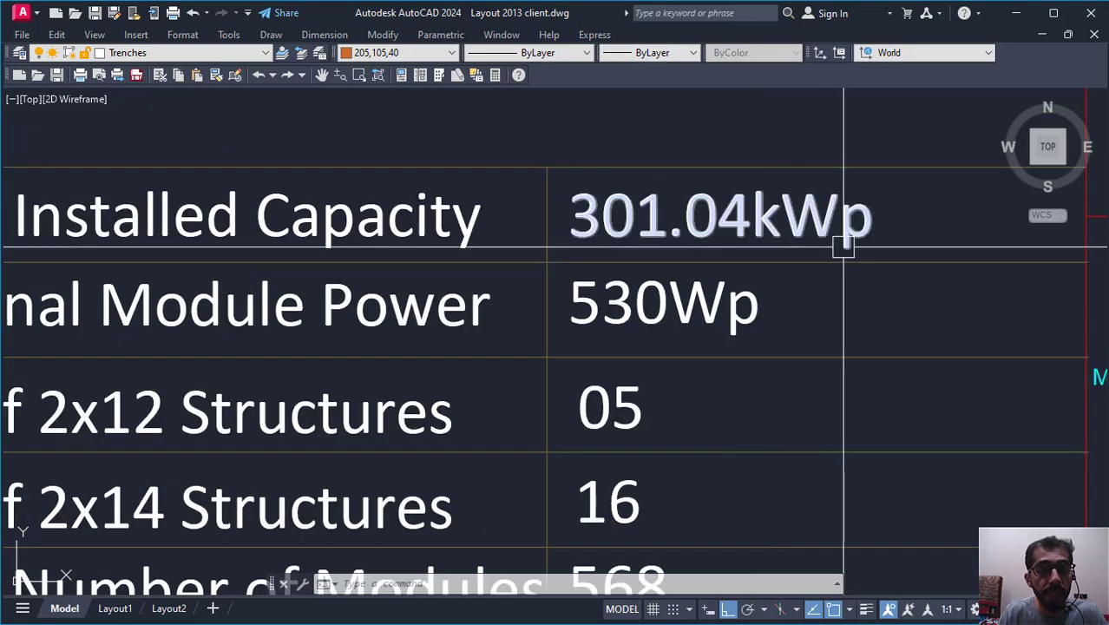
pyautogui.scroll(-4, 804, 255)
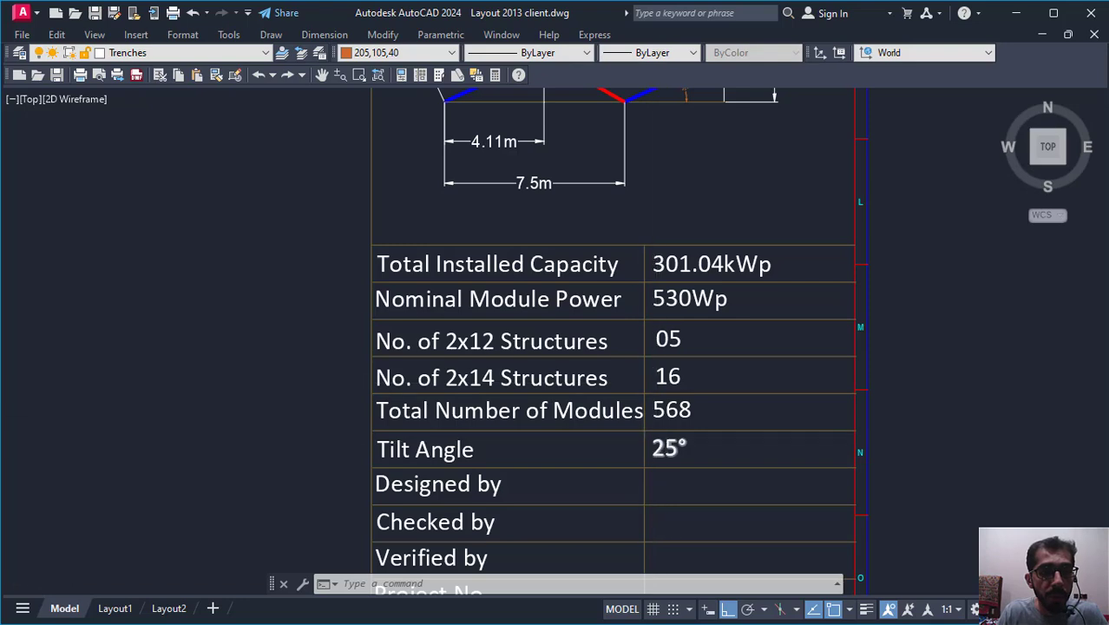
pyautogui.scroll(2, 646, 434)
pyautogui.scroll(-2, 714, 410)
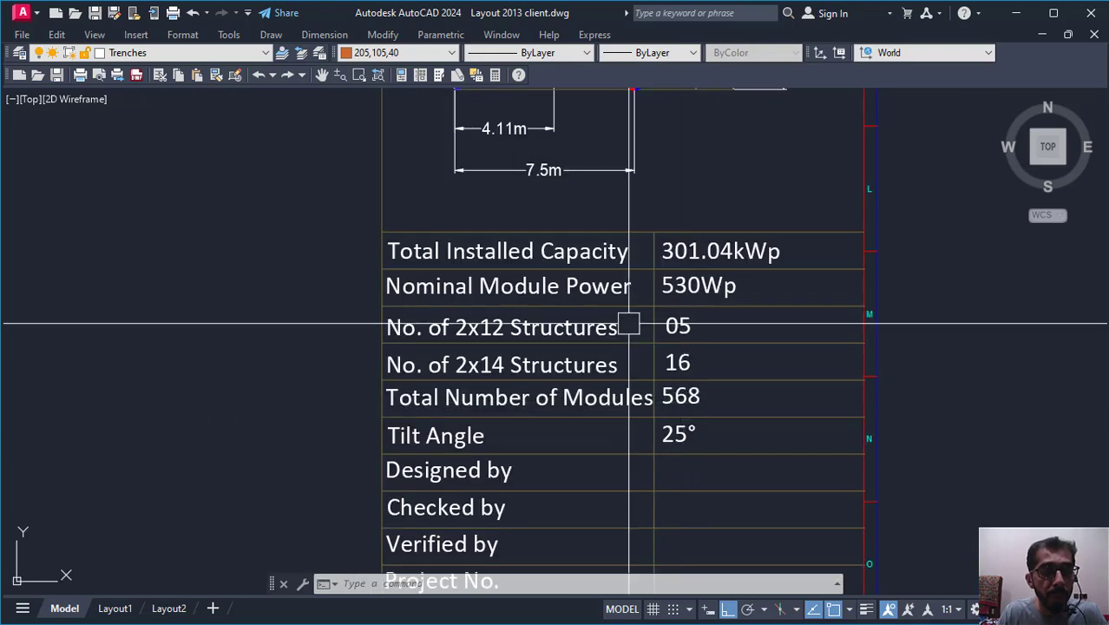
pyautogui.scroll(4, 721, 243)
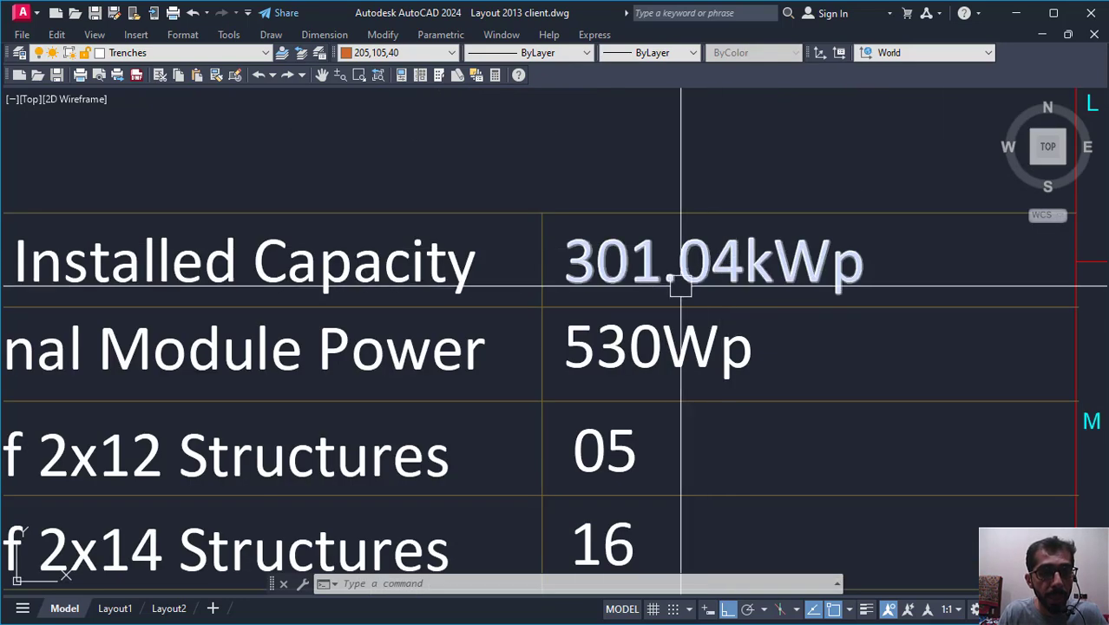
pyautogui.scroll(-3, 734, 283)
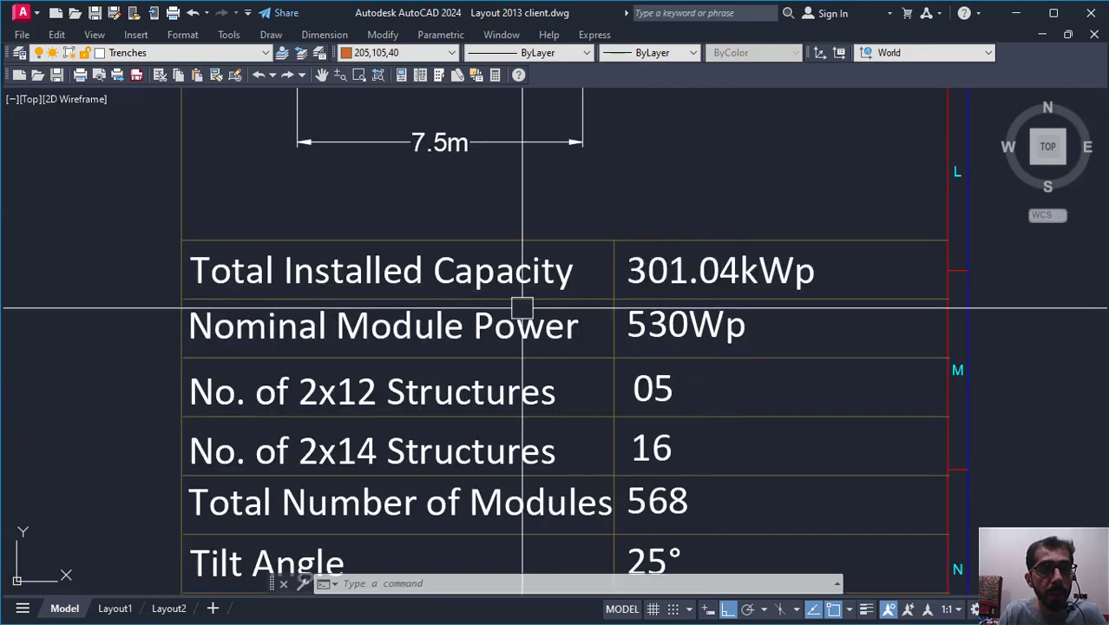
pyautogui.scroll(5, 667, 296)
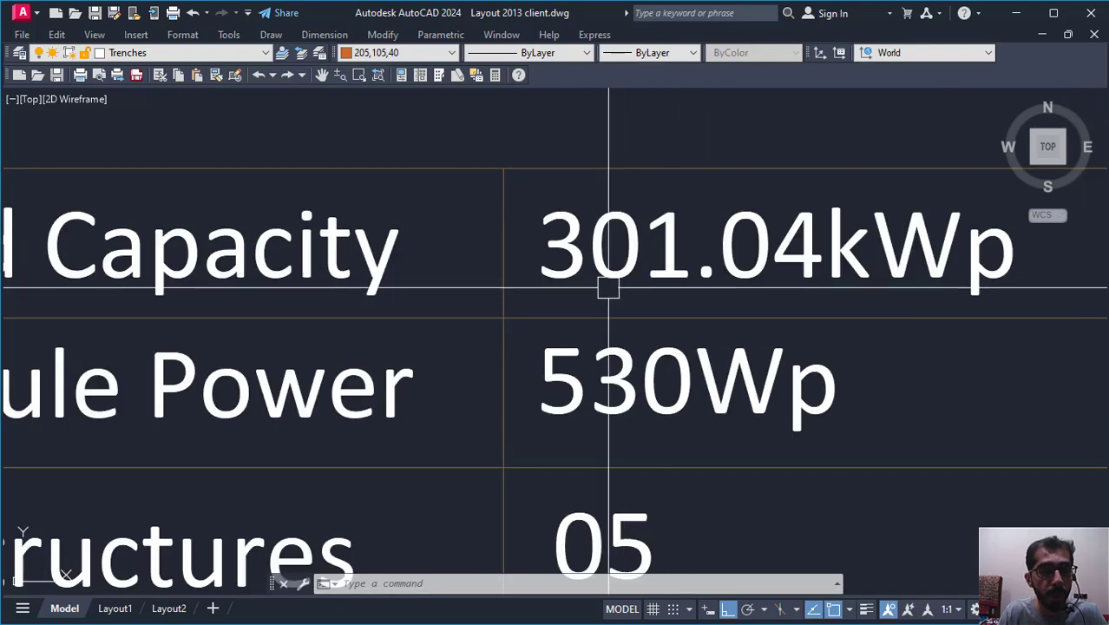
pyautogui.scroll(-2, 610, 287)
pyautogui.moveTo(523, 343); pyautogui.dragTo(609, 303, button='middle')
pyautogui.moveTo(264, 370); pyautogui.dragTo(373, 366, button='middle')
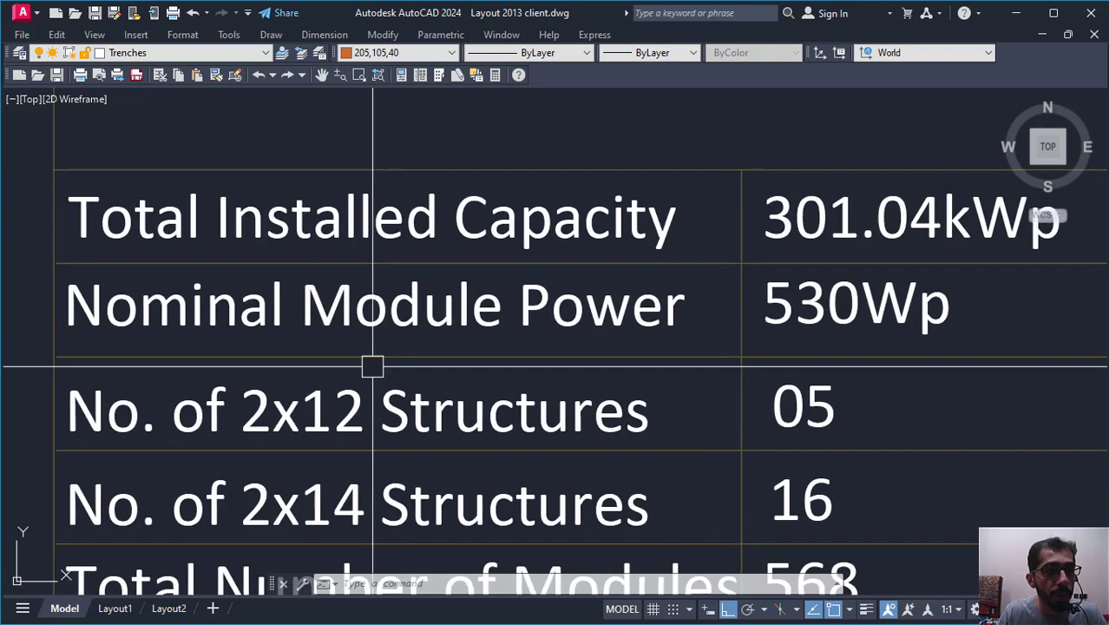
pyautogui.moveTo(689, 368); pyautogui.dragTo(527, 353, button='middle')
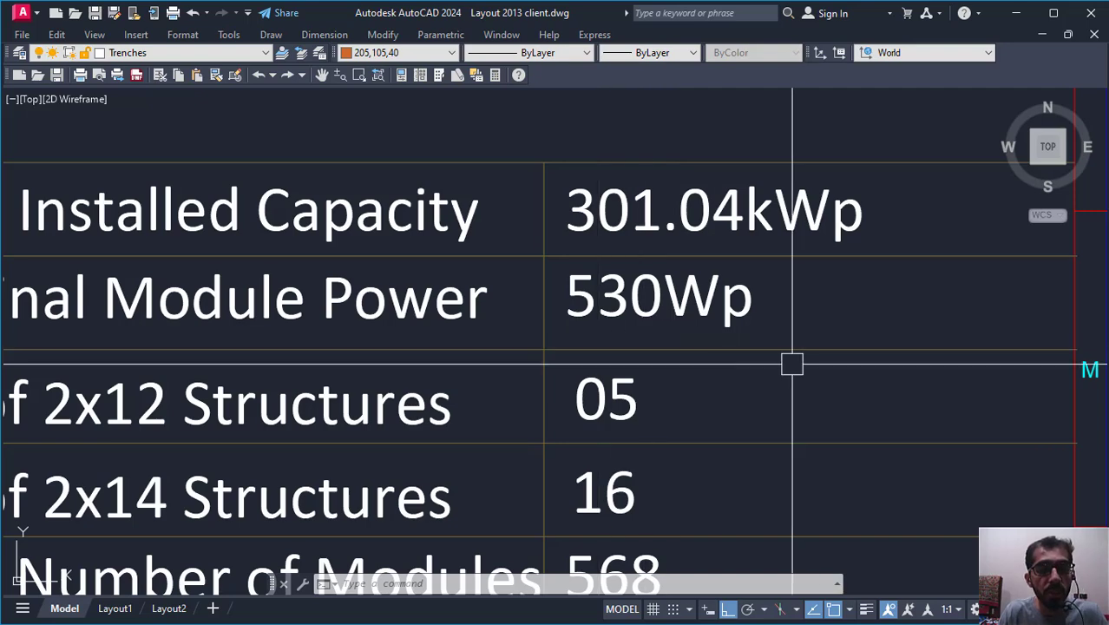
# Step: Compare the module power with the 2x12 and 2x14 structure count rows in the title block table
pyautogui.scroll(-2, 809, 334)
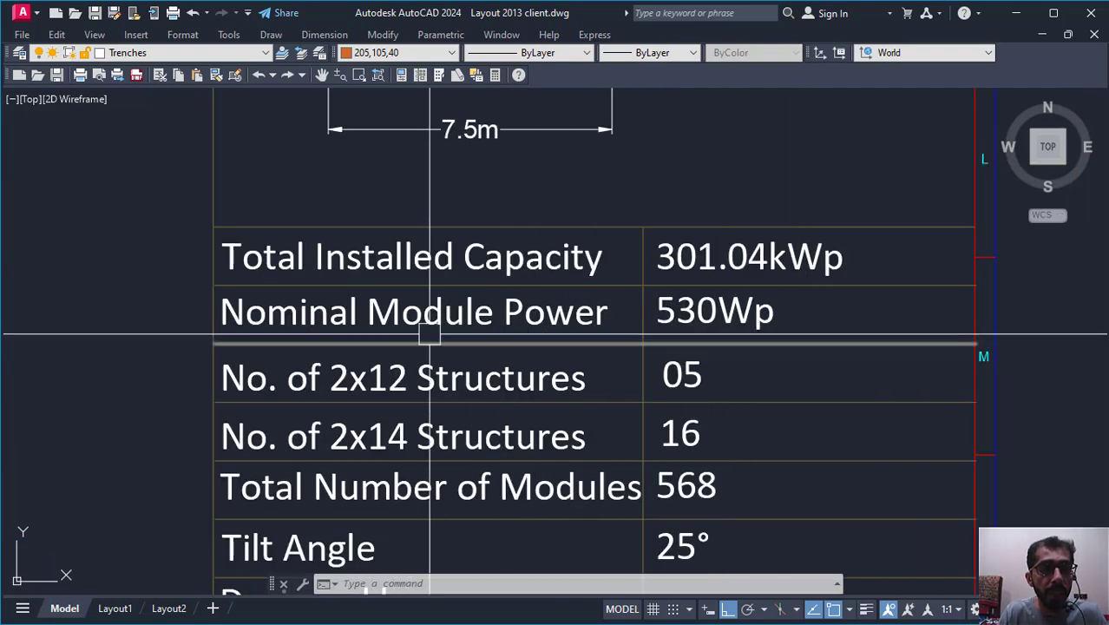
pyautogui.scroll(3, 720, 328)
pyautogui.moveTo(731, 322); pyautogui.dragTo(738, 260, button='middle')
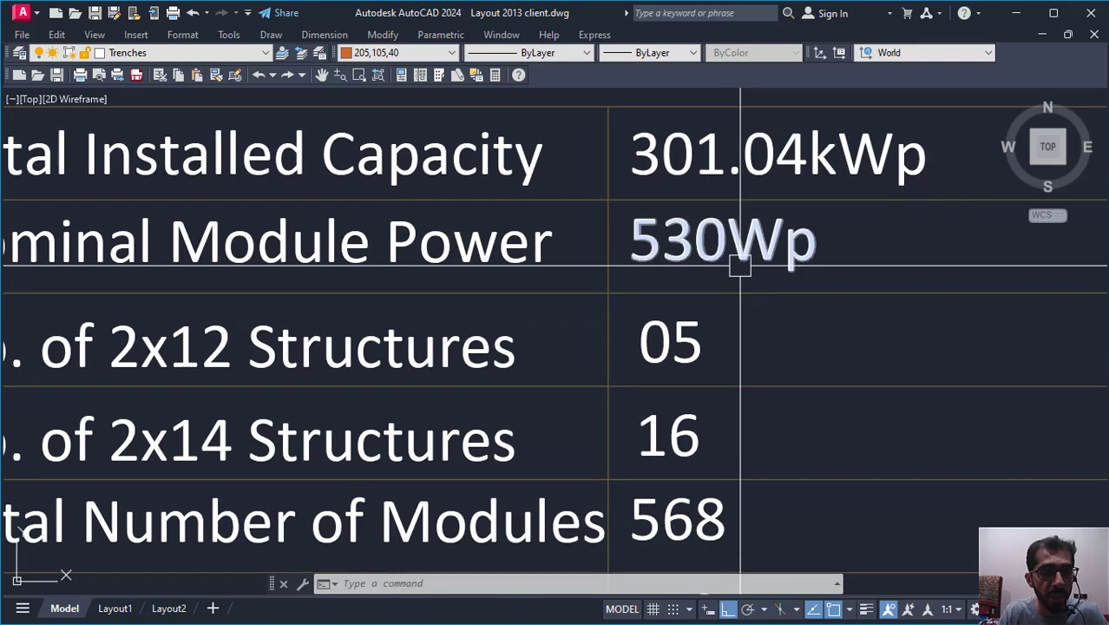
pyautogui.scroll(-3, 686, 300)
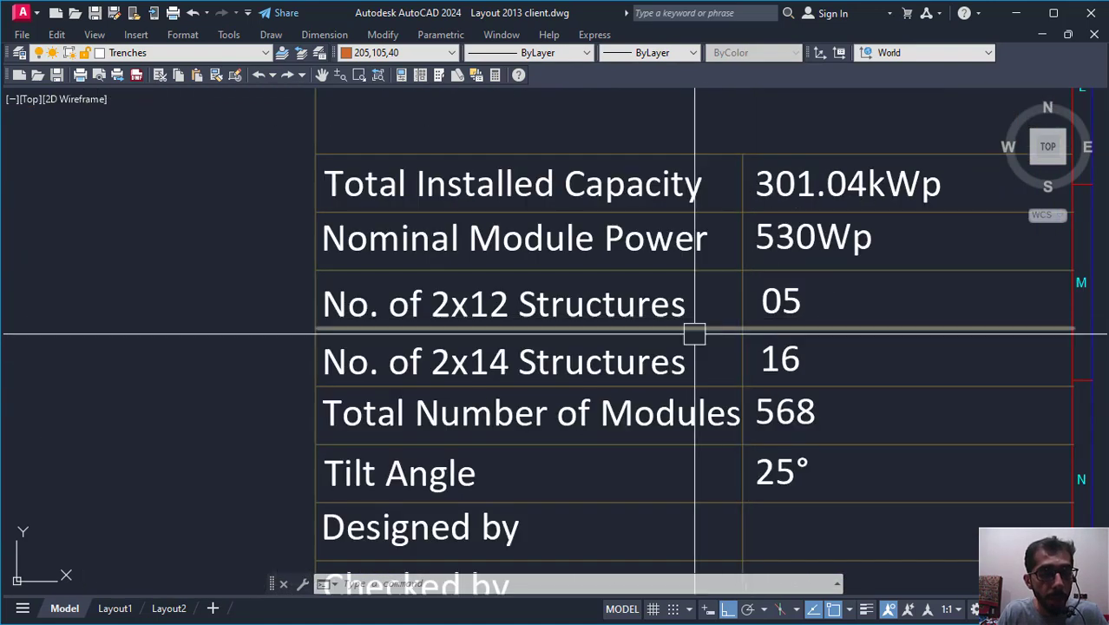
pyautogui.moveTo(436, 357); pyautogui.dragTo(406, 325, button='middle')
pyautogui.scroll(2, 448, 304)
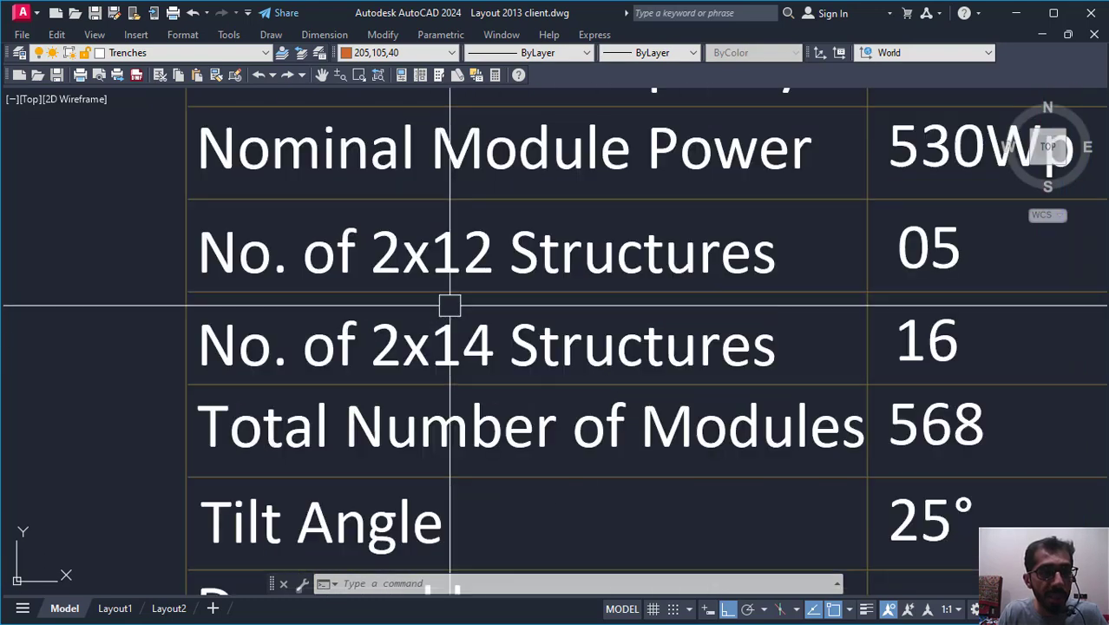
pyautogui.scroll(-2, 287, 282)
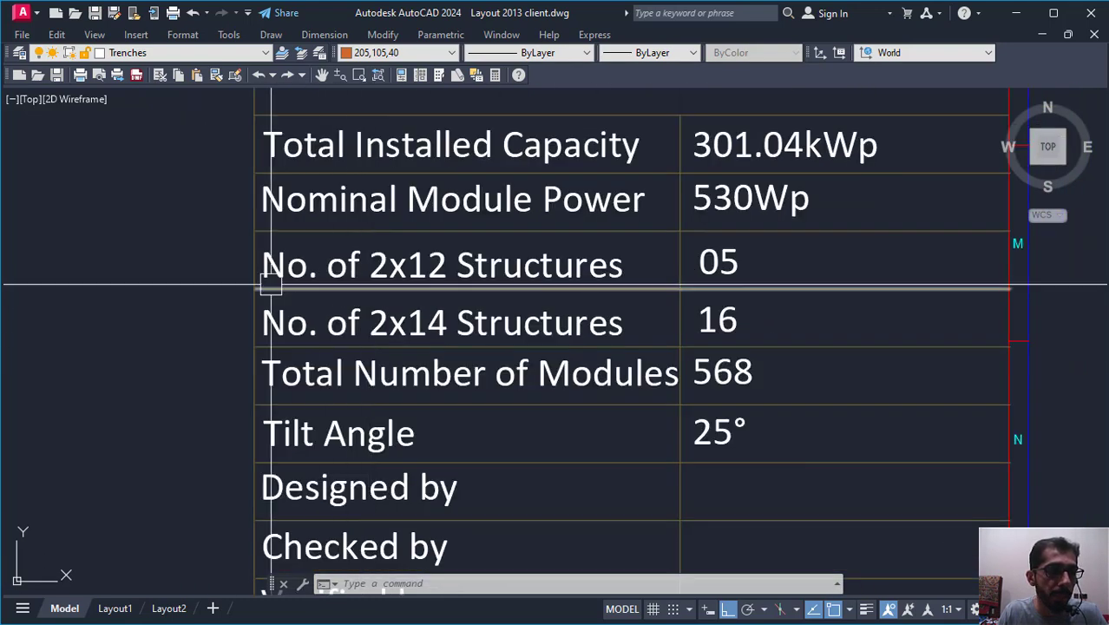
pyautogui.scroll(2, 264, 290)
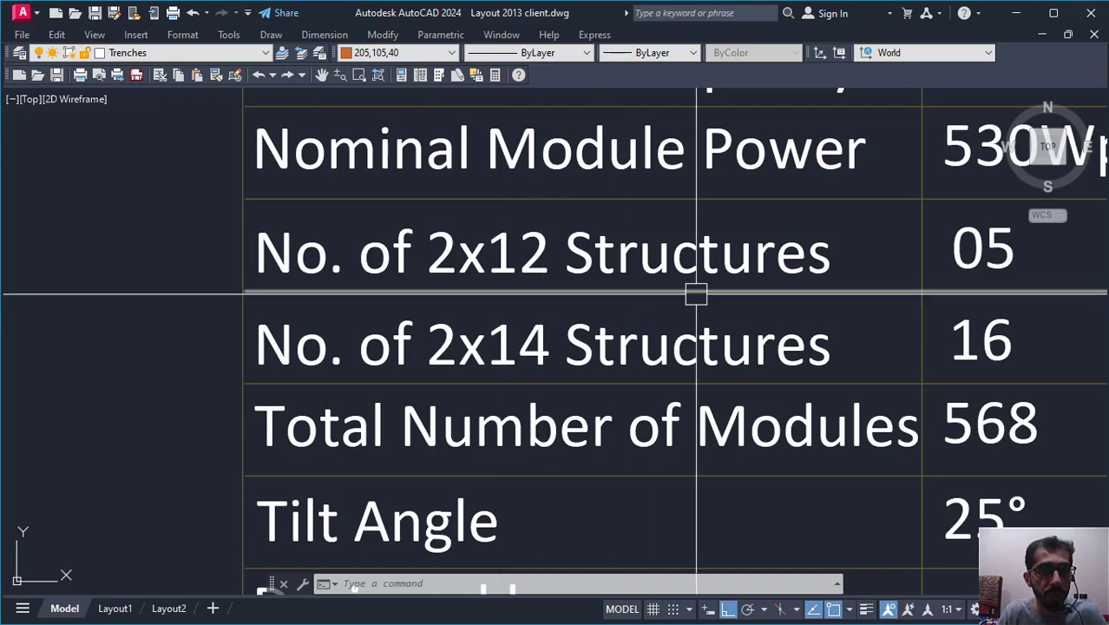
pyautogui.scroll(-4, 812, 313)
pyautogui.scroll(-2, 660, 339)
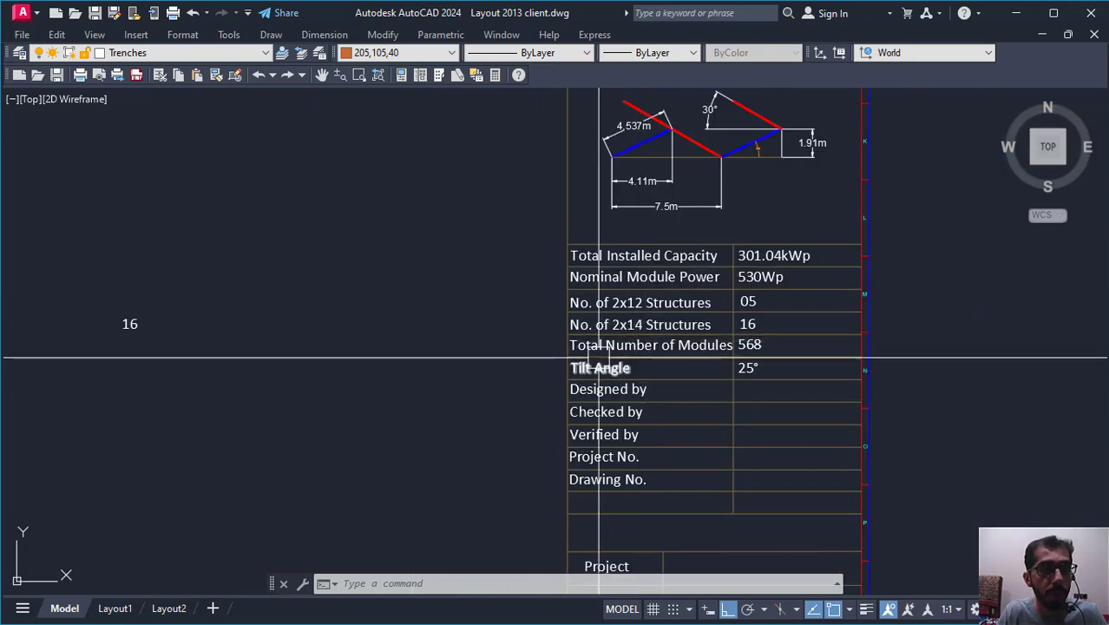
pyautogui.scroll(-2, 601, 356)
pyautogui.scroll(2, 604, 357)
# Step: Examine the Total Number of Modules and Tilt Angle rows and the sign-off rows below them
pyautogui.moveTo(525, 344); pyautogui.dragTo(597, 341, button='middle')
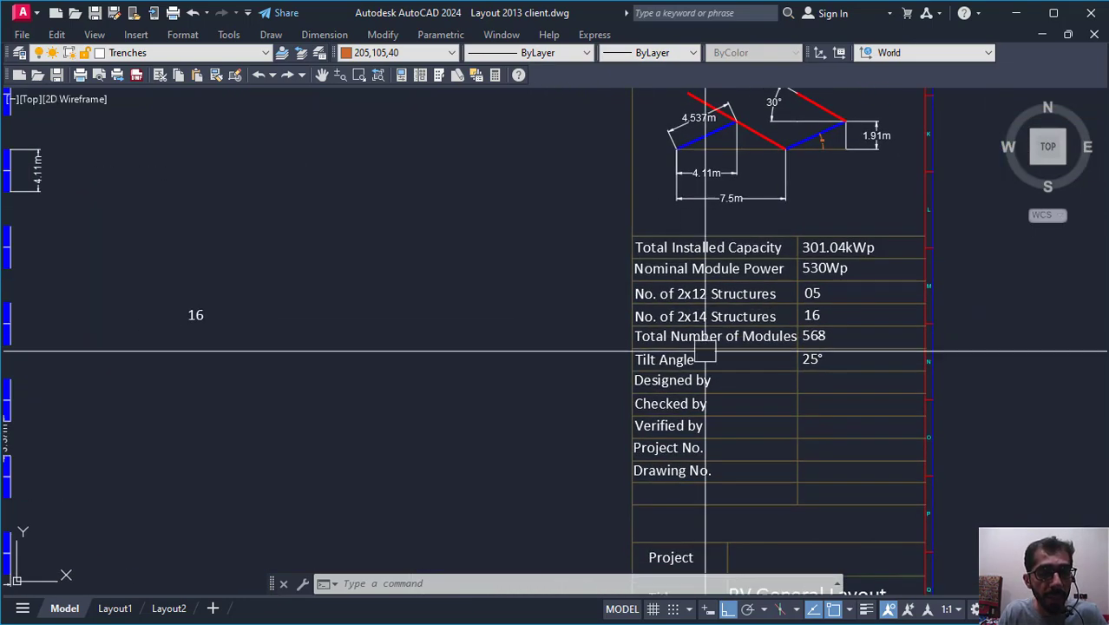
pyautogui.scroll(4, 706, 353)
pyautogui.moveTo(706, 354)
pyautogui.mouseDown(button='middle')
pyautogui.moveTo(633, 356)
pyautogui.moveTo(531, 300)
pyautogui.mouseUp(button='middle')
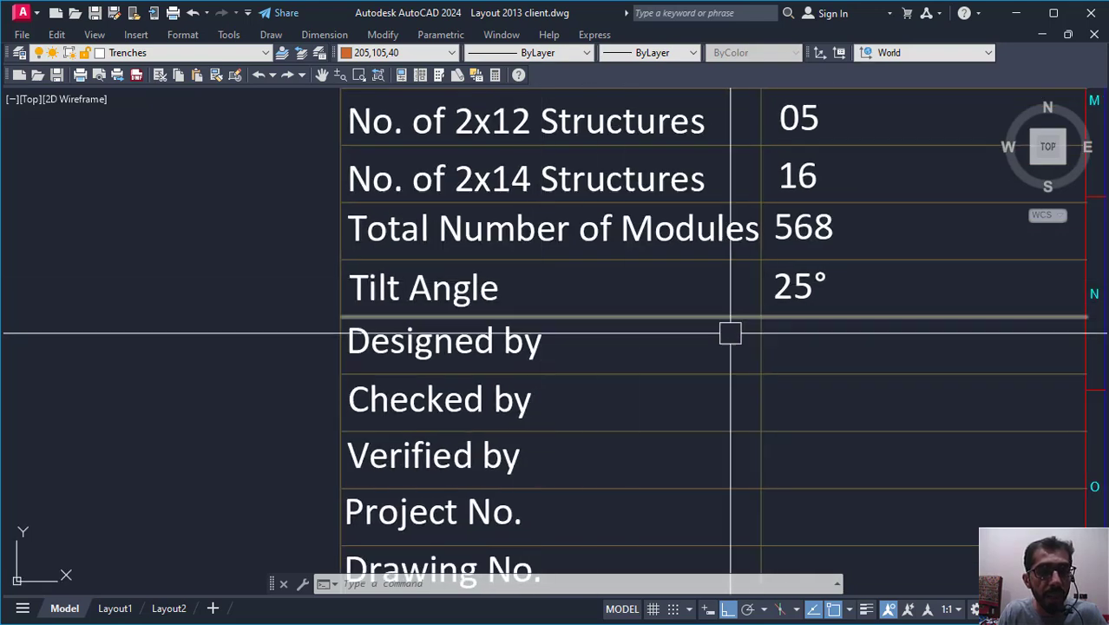
pyautogui.scroll(-2, 730, 334)
pyautogui.scroll(2, 686, 315)
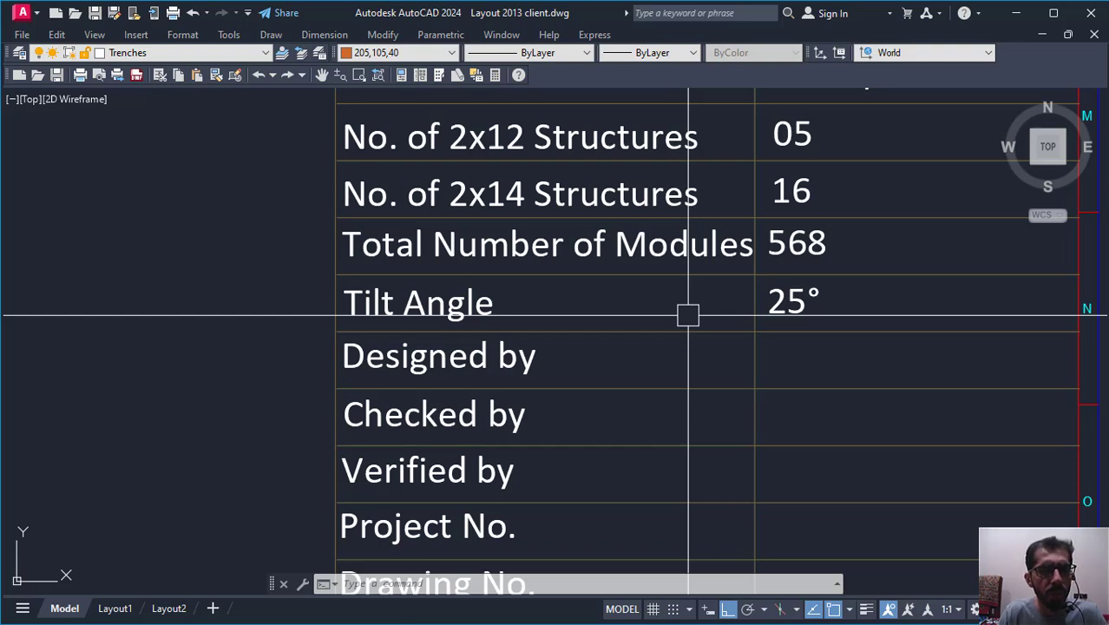
pyautogui.scroll(-2, 695, 302)
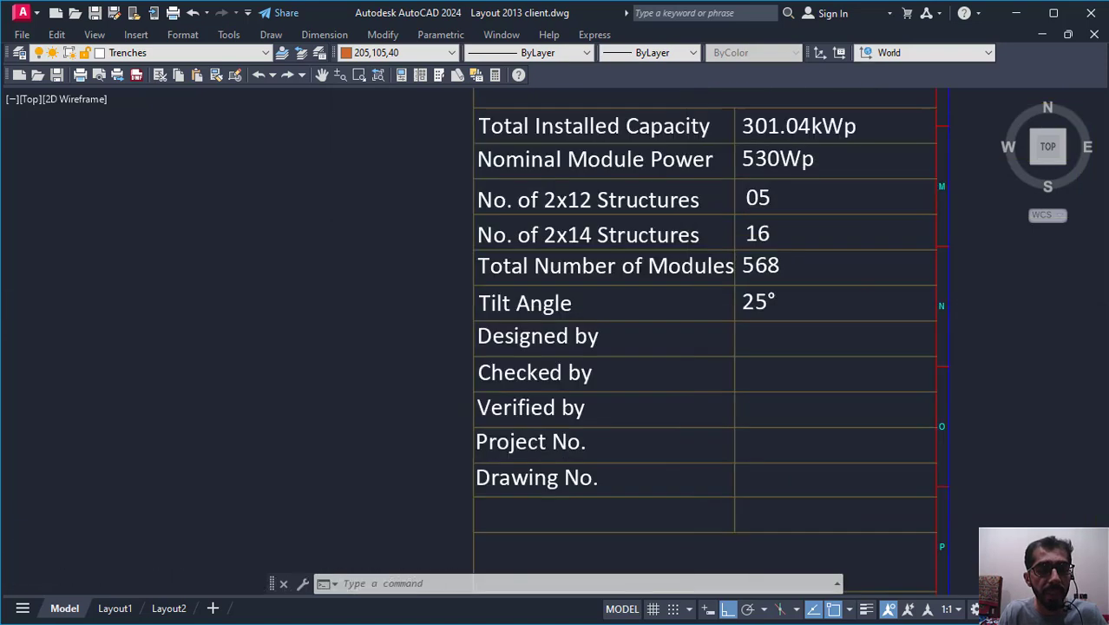
pyautogui.scroll(2, 688, 305)
pyautogui.scroll(-2, 786, 300)
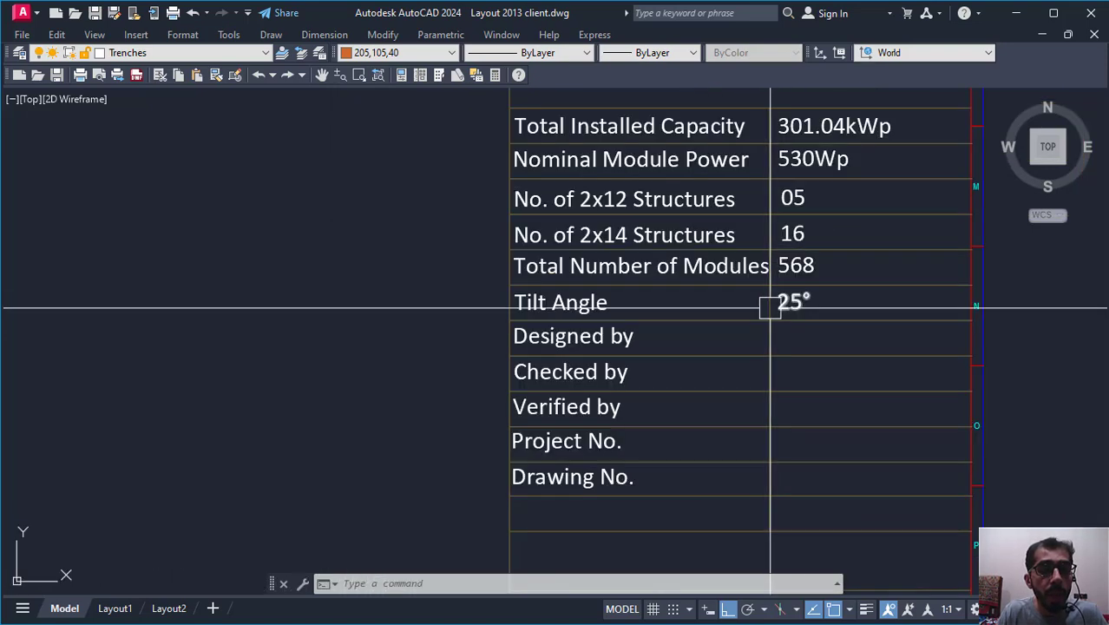
pyautogui.scroll(4, 718, 305)
pyautogui.moveTo(712, 305); pyautogui.dragTo(649, 317, button='middle')
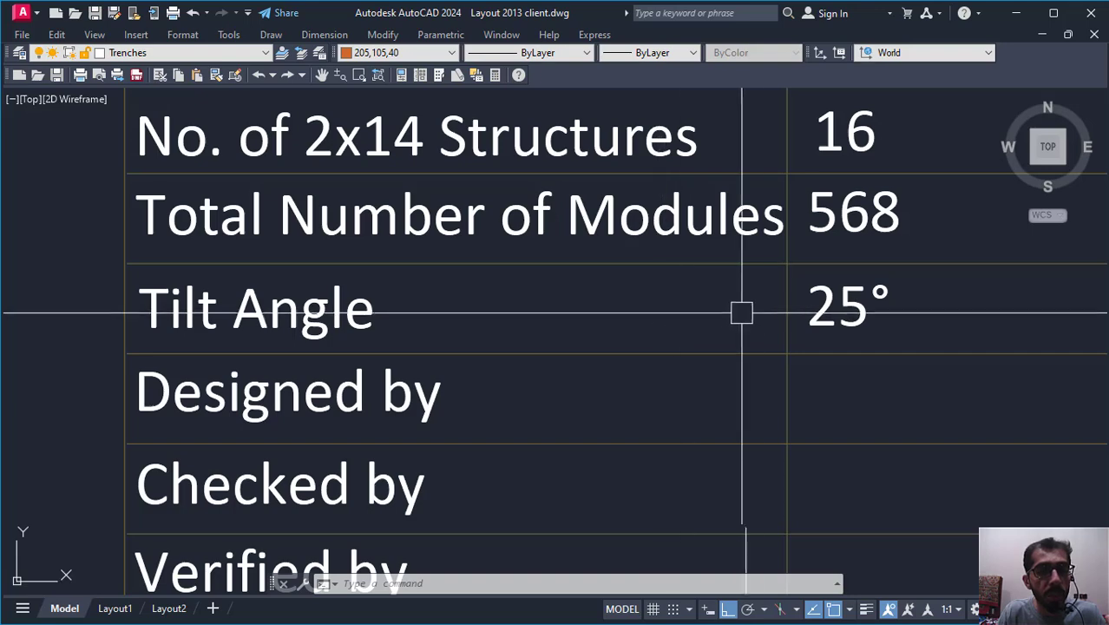
pyautogui.scroll(-3, 746, 323)
pyautogui.scroll(4, 789, 332)
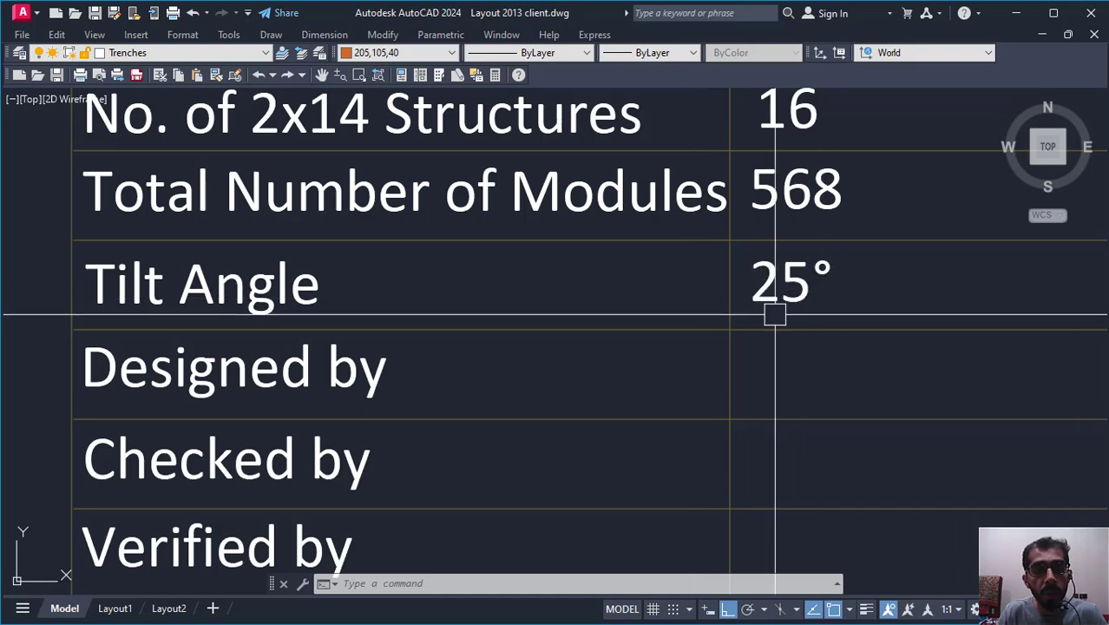
# Step: Examine the Designed by, Checked by, Verified by, Project No. and Drawing No. rows of the title block table
pyautogui.scroll(-3, 822, 316)
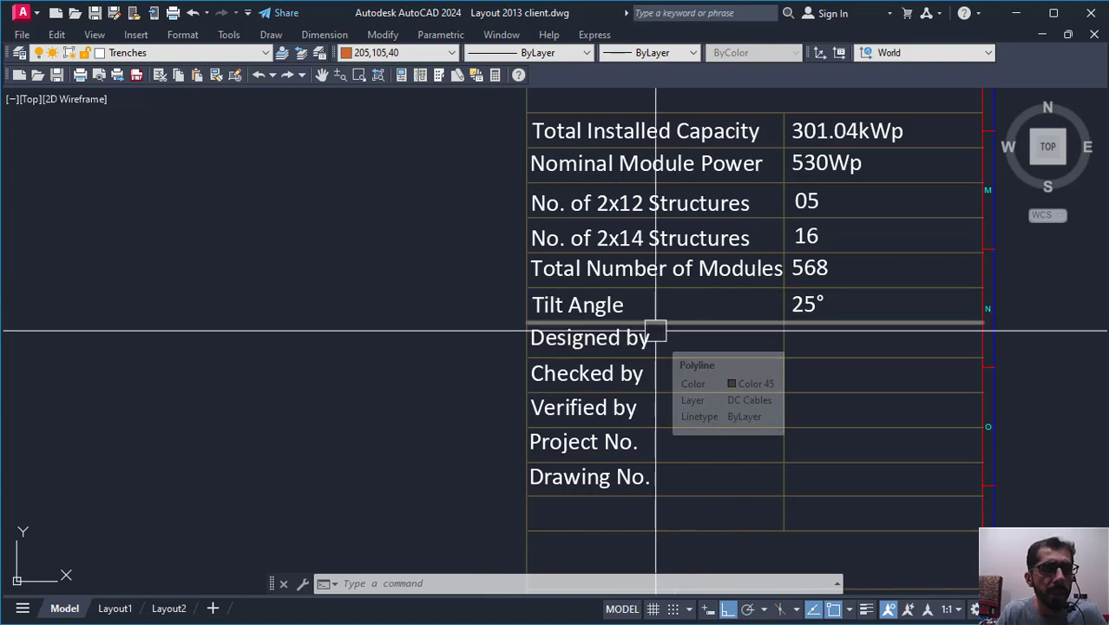
pyautogui.scroll(-3, 704, 322)
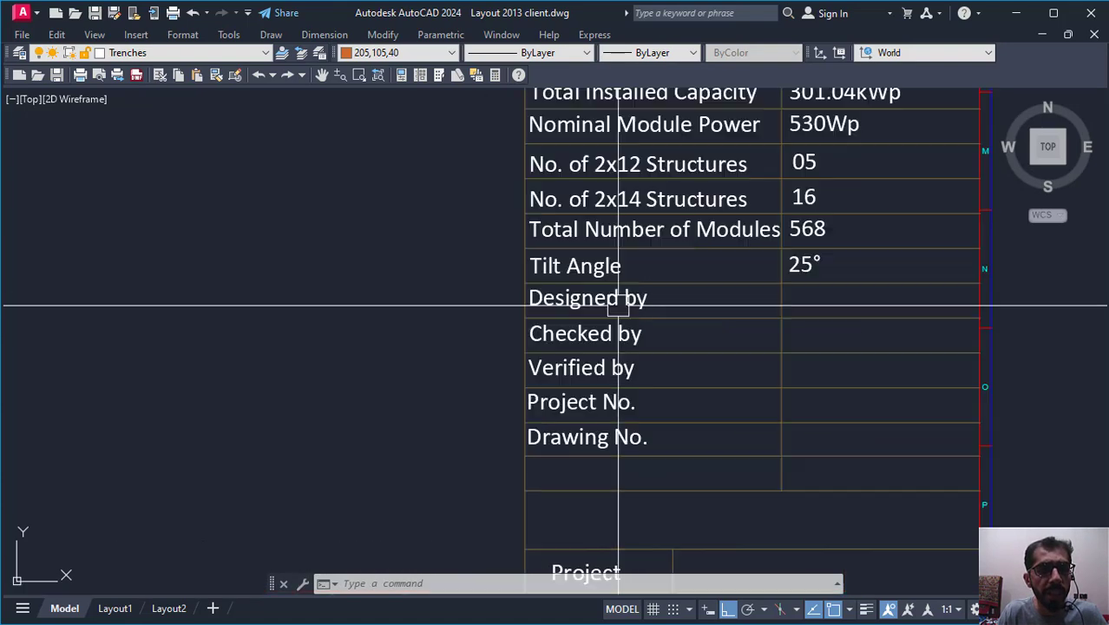
pyautogui.scroll(3, 664, 277)
pyautogui.moveTo(656, 306)
pyautogui.mouseDown(button='middle')
pyautogui.moveTo(641, 225)
pyautogui.moveTo(659, 198)
pyautogui.moveTo(635, 272)
pyautogui.mouseUp(button='middle')
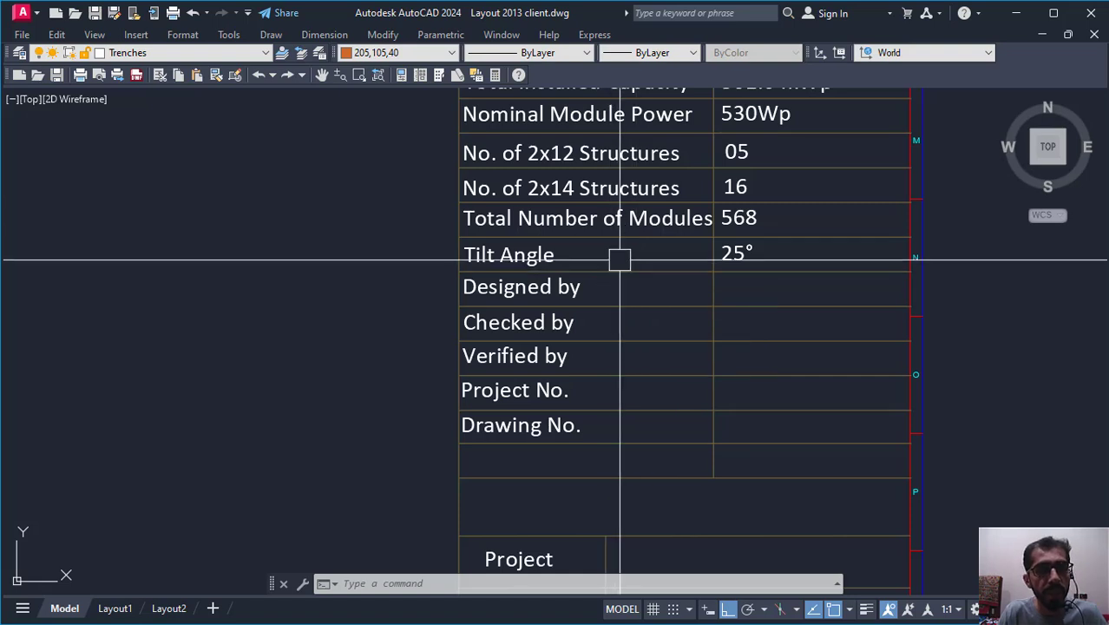
pyautogui.scroll(2, 619, 260)
pyautogui.scroll(-2, 657, 302)
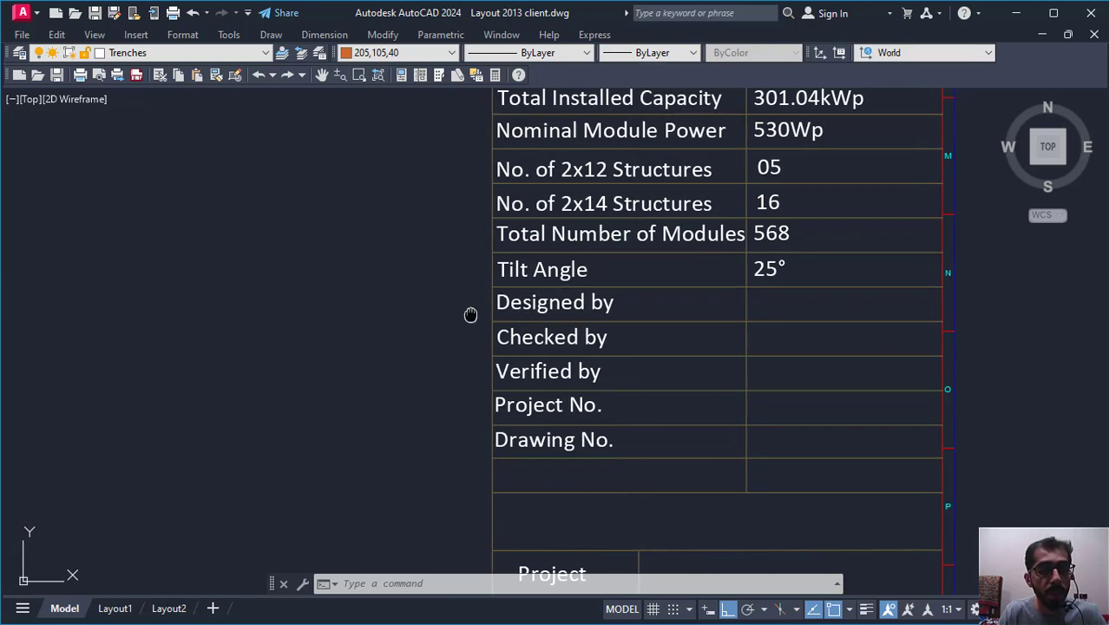
# Step: Examine the Project and Title rows at the bottom of the title block
pyautogui.moveTo(471, 314); pyautogui.dragTo(599, 309, button='middle')
pyautogui.scroll(-5, 582, 335)
pyautogui.moveTo(591, 393); pyautogui.dragTo(681, 376, button='middle')
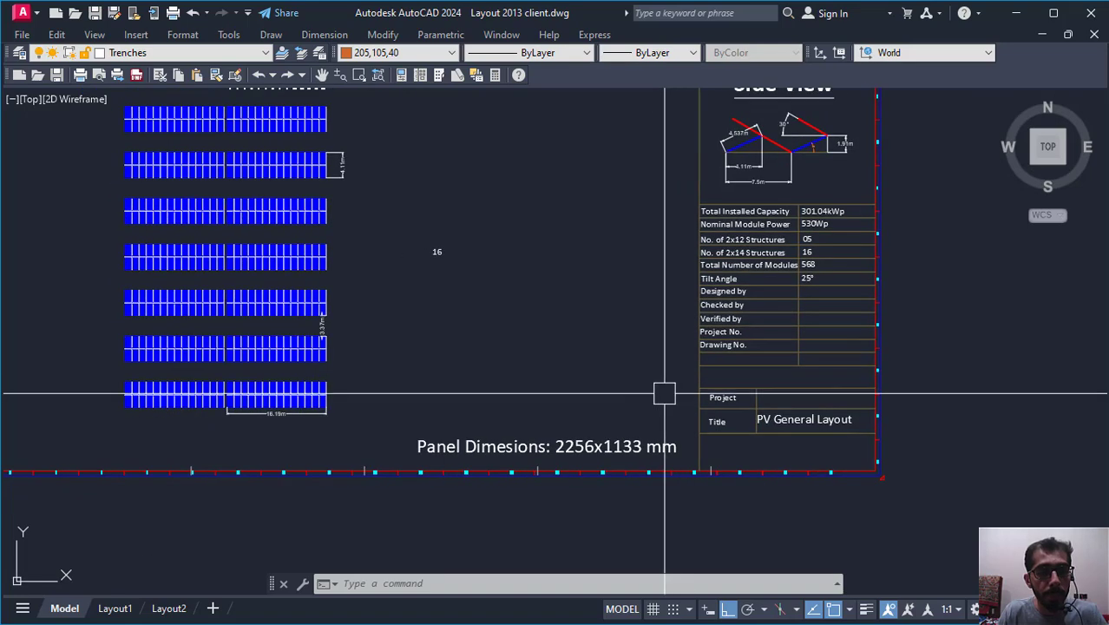
pyautogui.scroll(3, 732, 234)
pyautogui.scroll(-3, 726, 254)
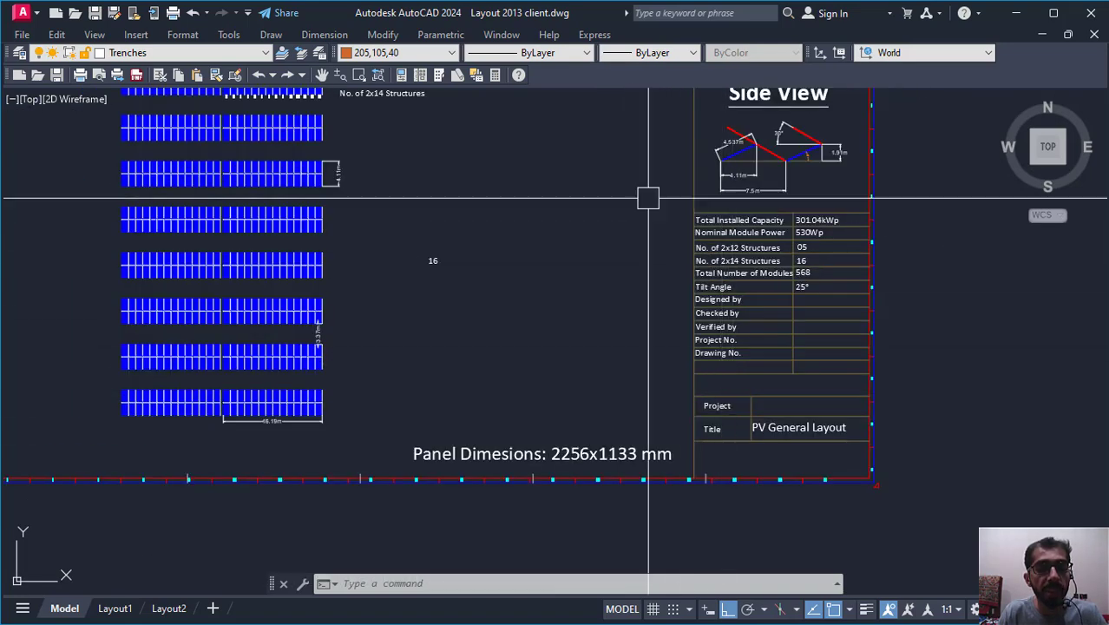
pyautogui.moveTo(684, 237); pyautogui.dragTo(653, 275, button='middle')
pyautogui.scroll(2, 764, 477)
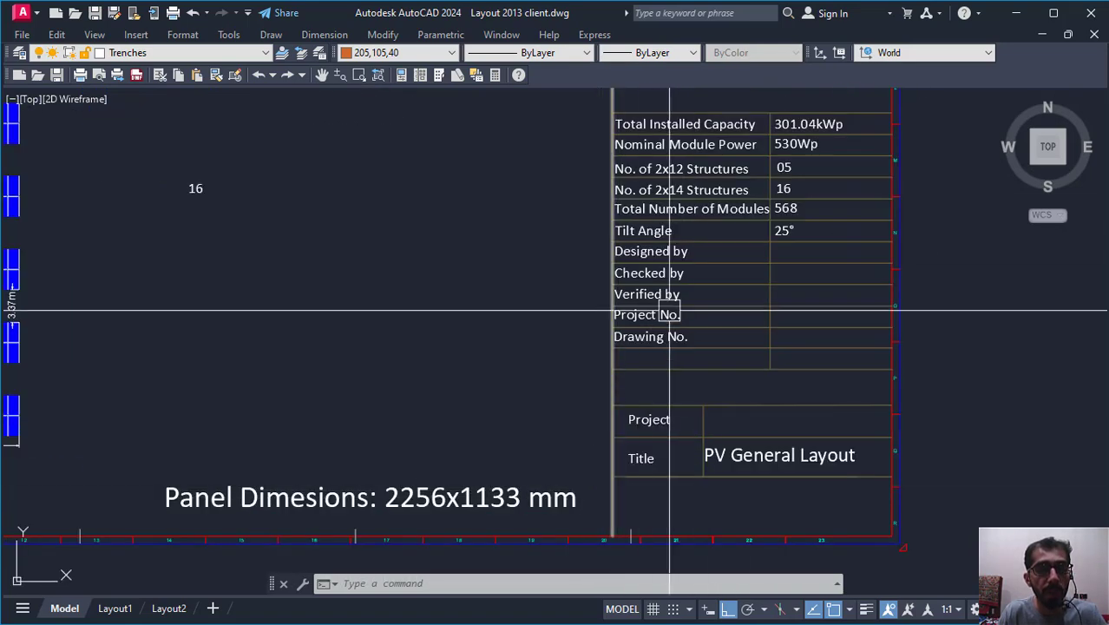
# Step: Read the panel dimensions note beside the title block, above the sheet's lower border
pyautogui.moveTo(358, 526); pyautogui.dragTo(505, 453, button='middle')
pyautogui.scroll(3, 505, 453)
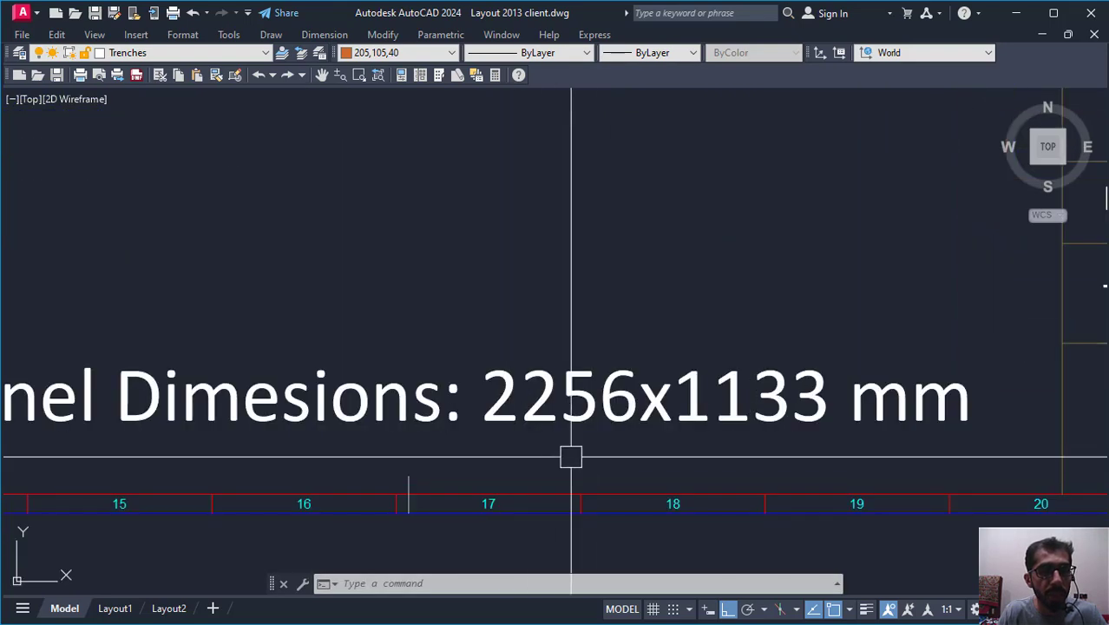
pyautogui.moveTo(591, 450)
pyautogui.mouseDown(button='middle')
pyautogui.moveTo(694, 364)
pyautogui.moveTo(531, 329)
pyautogui.mouseUp(button='middle')
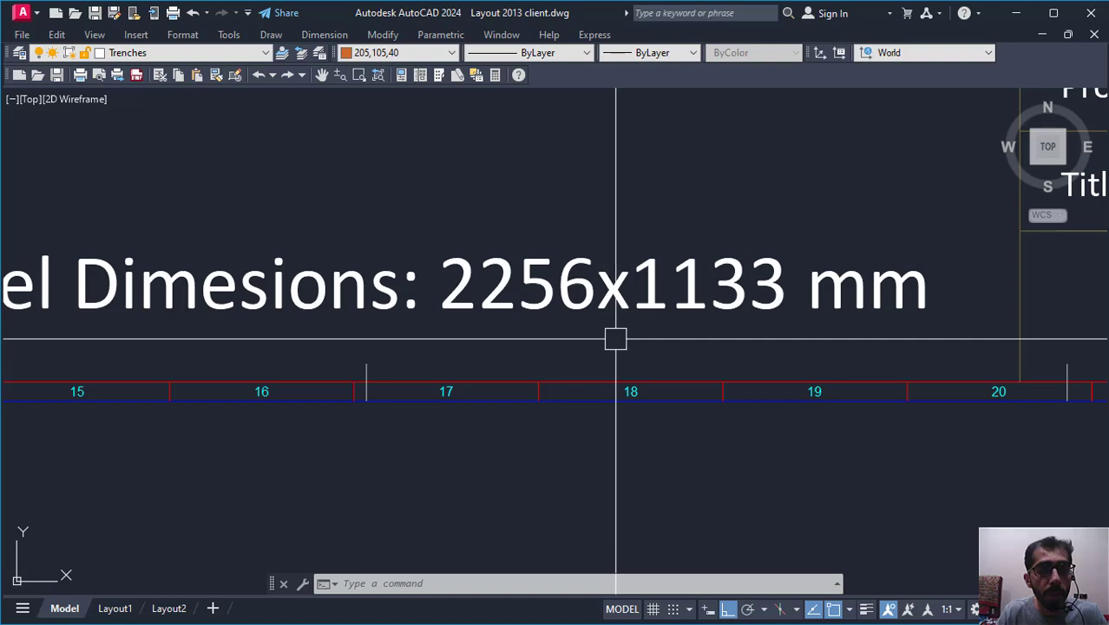
pyautogui.scroll(-4, 809, 331)
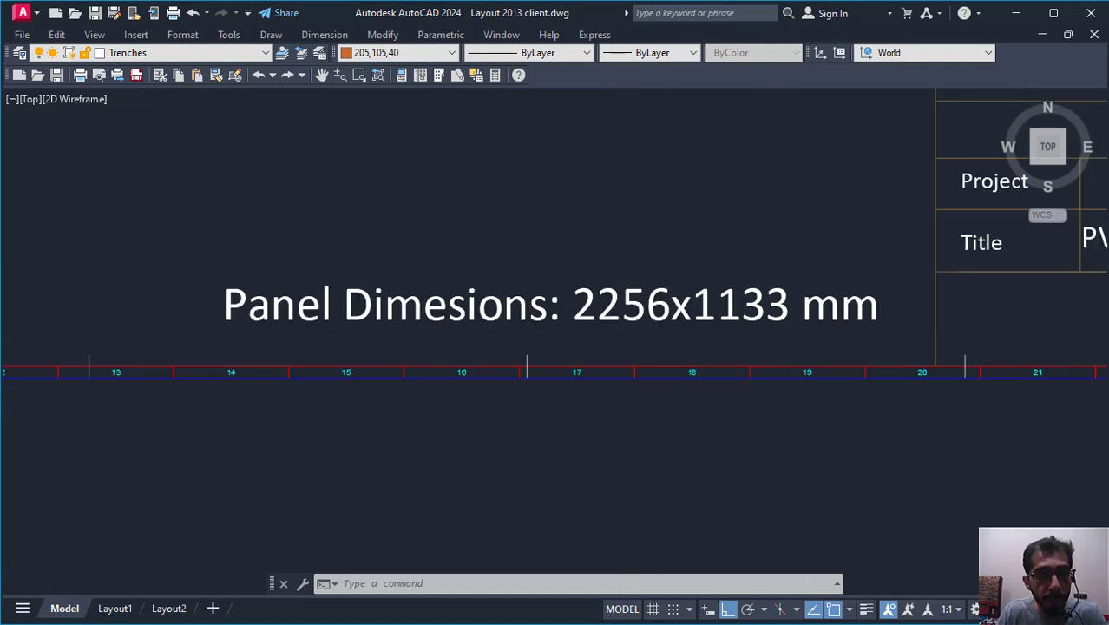
pyautogui.moveTo(608, 291); pyautogui.dragTo(583, 342, button='middle')
pyautogui.moveTo(755, 242); pyautogui.dragTo(741, 253, button='middle')
# Step: Examine the 2x14 structure rows with their module numbering, module width dimension and structures label
pyautogui.scroll(-2, 701, 256)
pyautogui.moveTo(647, 213); pyautogui.dragTo(662, 295, button='middle')
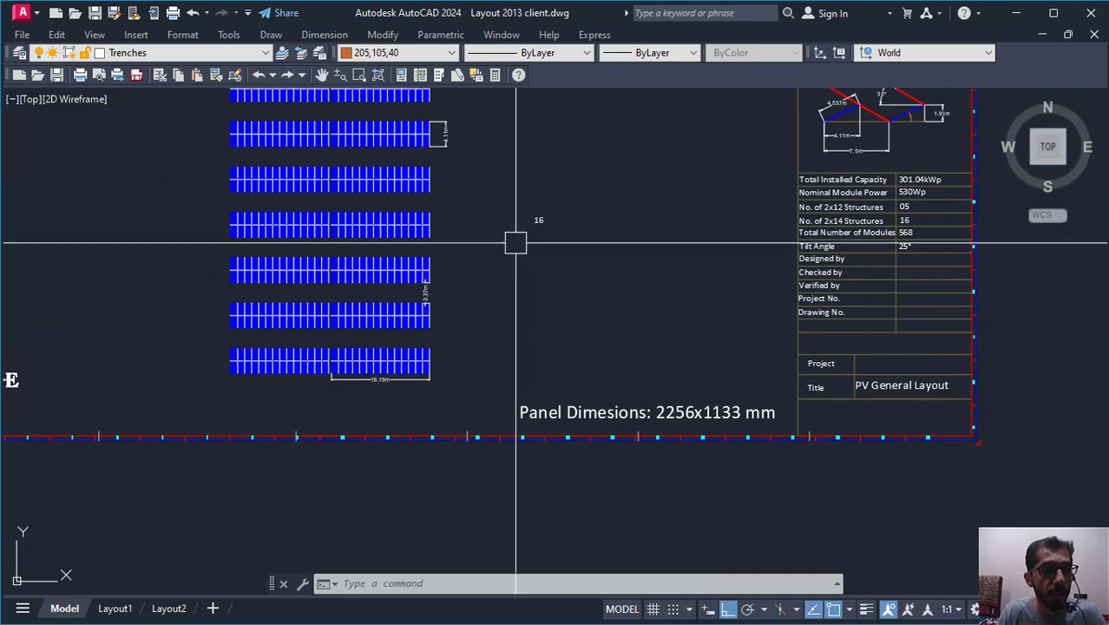
pyautogui.moveTo(477, 251); pyautogui.dragTo(613, 338, button='middle')
pyautogui.moveTo(874, 274)
pyautogui.mouseDown(button='middle')
pyautogui.moveTo(723, 292)
pyautogui.moveTo(713, 323)
pyautogui.mouseUp(button='middle')
pyautogui.moveTo(399, 259); pyautogui.dragTo(474, 343, button='middle')
pyautogui.scroll(2, 547, 258)
pyautogui.moveTo(558, 260); pyautogui.dragTo(584, 265, button='middle')
pyautogui.scroll(4, 578, 270)
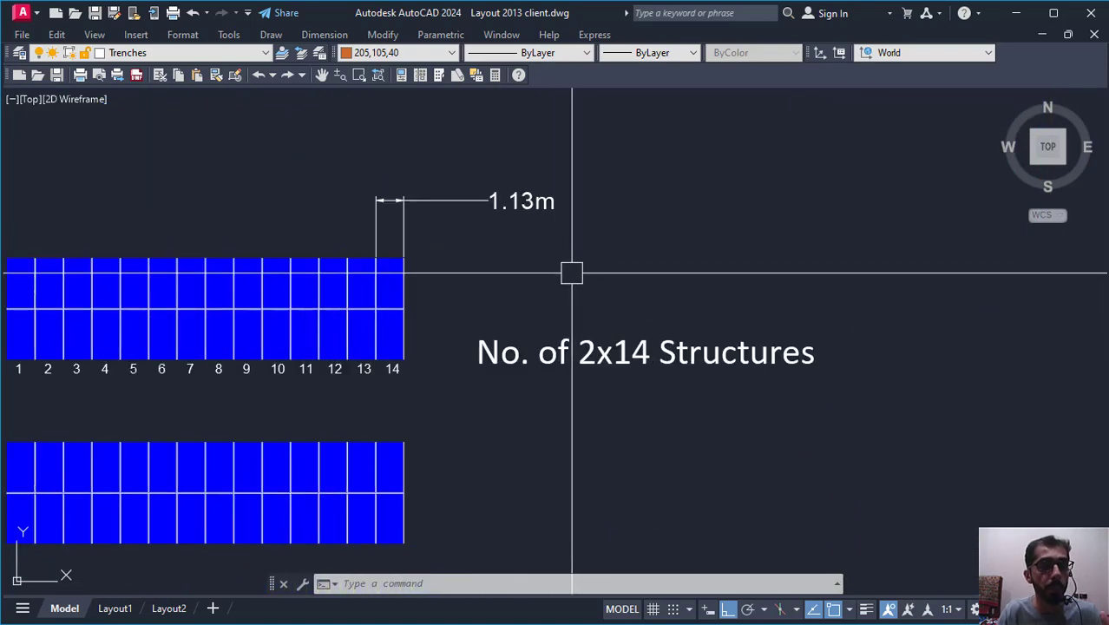
pyautogui.scroll(-2, 563, 292)
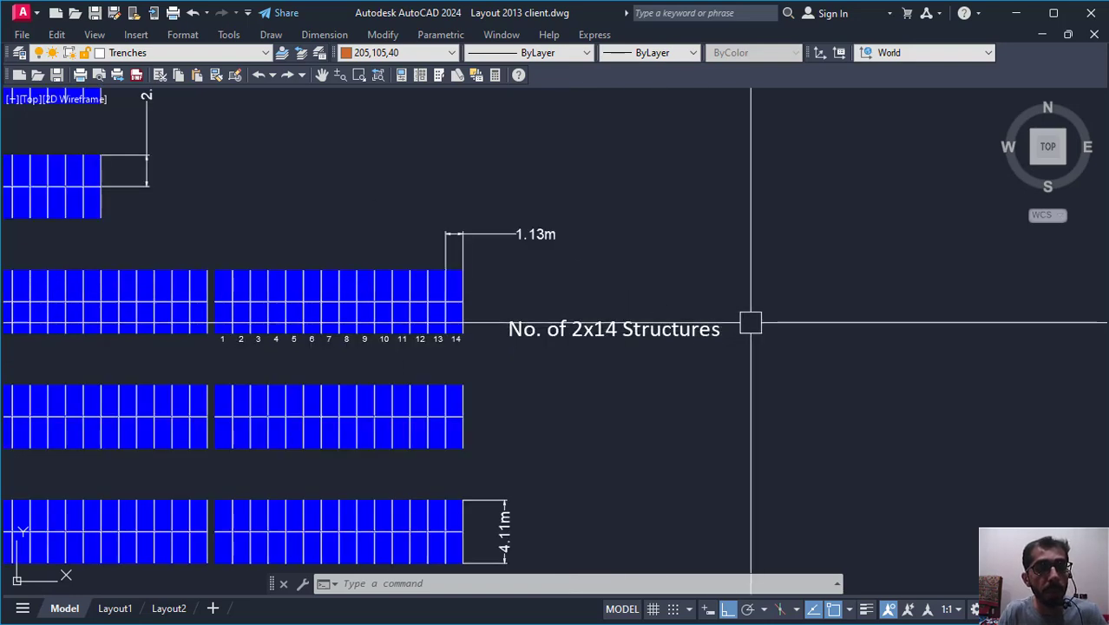
# Step: Compare the panel tilt angle in the Side View with the Tilt Angle row of the title block table
pyautogui.scroll(-2, 620, 263)
pyautogui.moveTo(664, 295); pyautogui.dragTo(476, 273, button='middle')
pyautogui.moveTo(940, 342); pyautogui.dragTo(569, 271, button='middle')
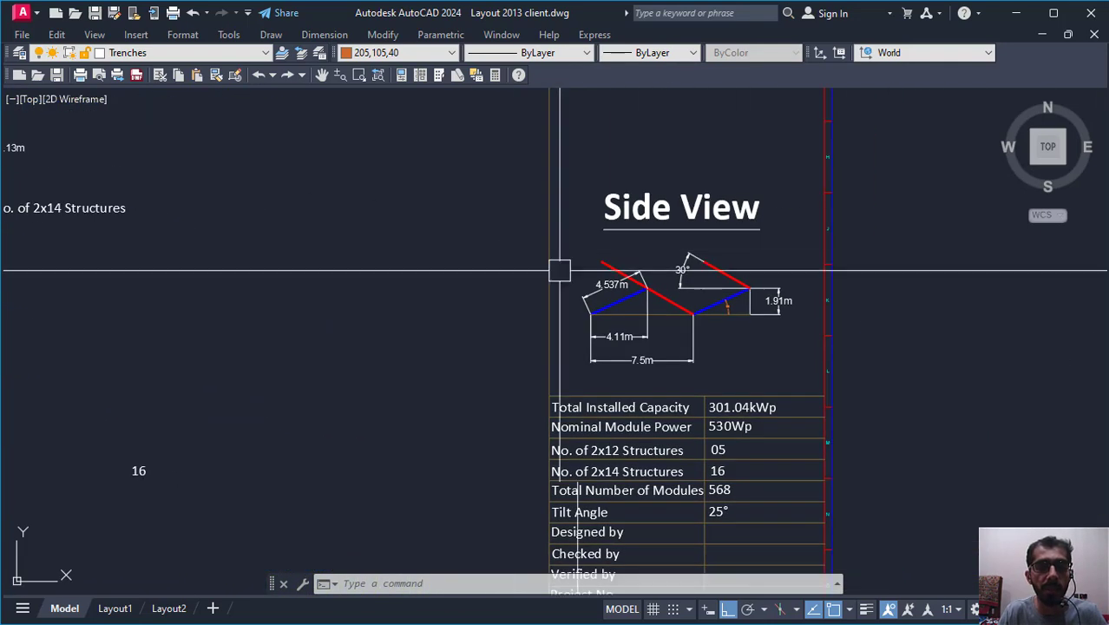
pyautogui.scroll(4, 776, 346)
pyautogui.scroll(4, 589, 248)
pyautogui.scroll(4, 781, 247)
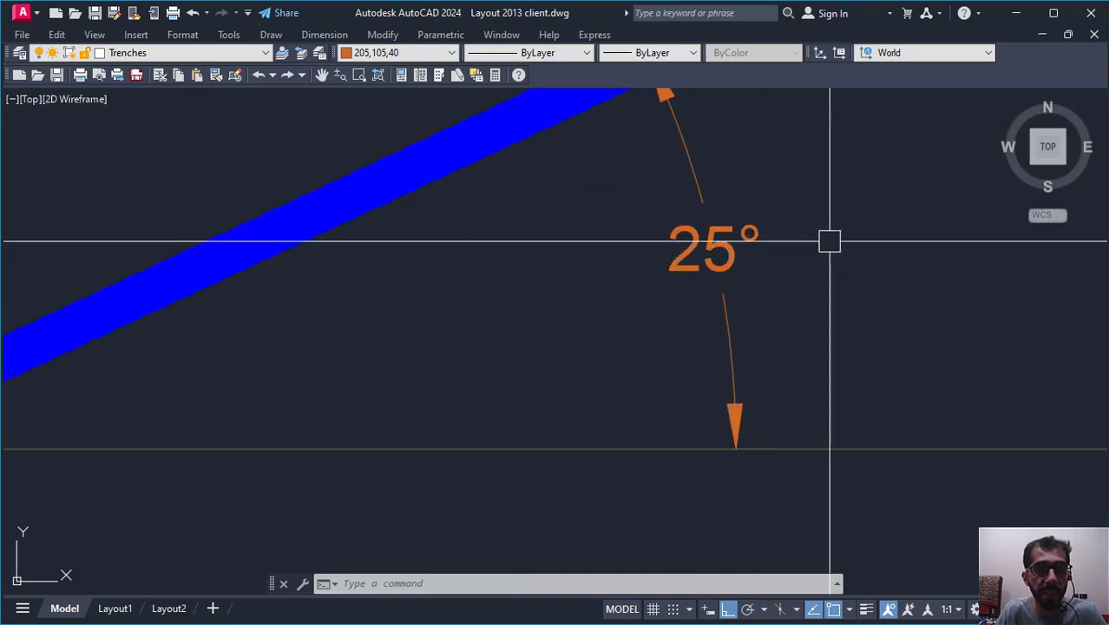
pyautogui.click(829, 240)
pyautogui.press('Escape')
pyautogui.scroll(-8, 664, 254)
pyautogui.scroll(-4, 664, 254)
pyautogui.scroll(8, 649, 290)
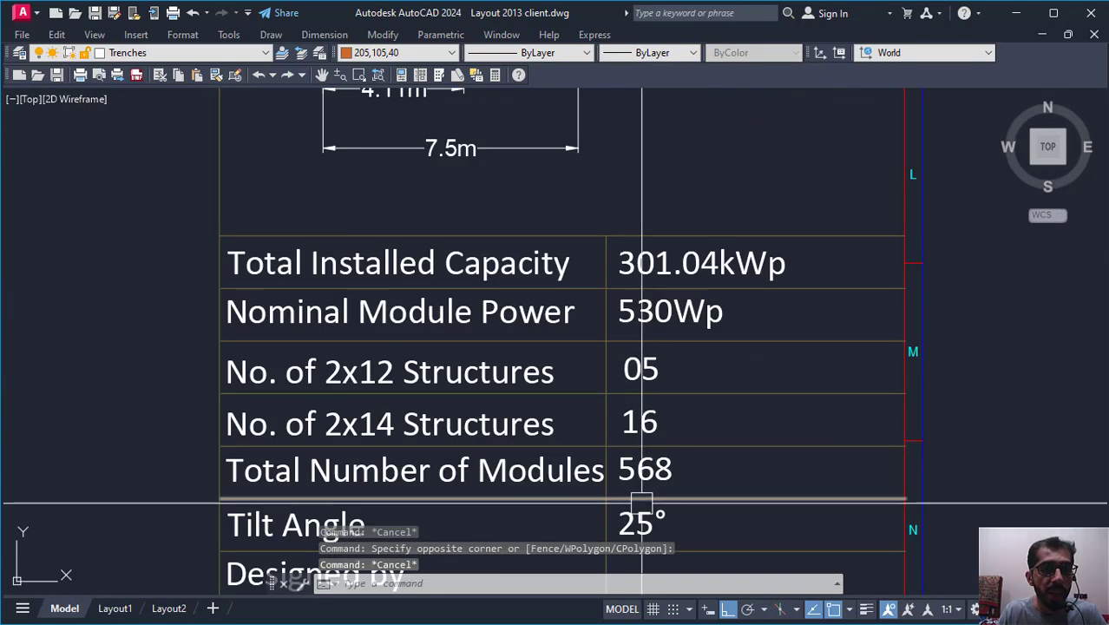
# Step: Examine the Side View's panel length, height, angle and spacing dimensions
pyautogui.scroll(-5, 617, 261)
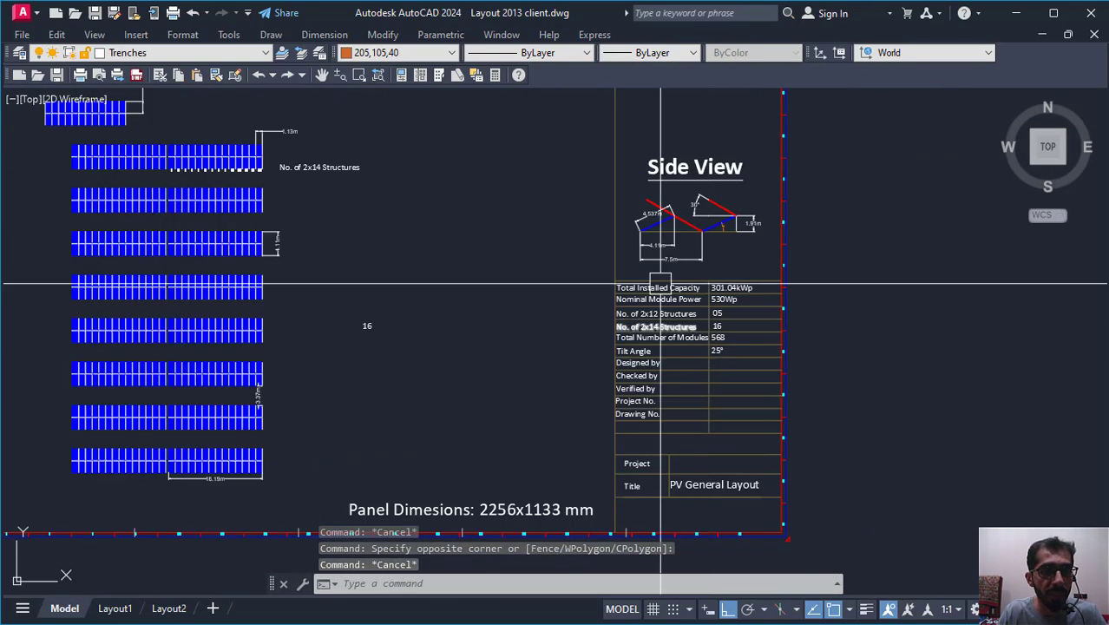
pyautogui.scroll(8, 785, 269)
pyautogui.moveTo(785, 382); pyautogui.dragTo(630, 216, button='middle')
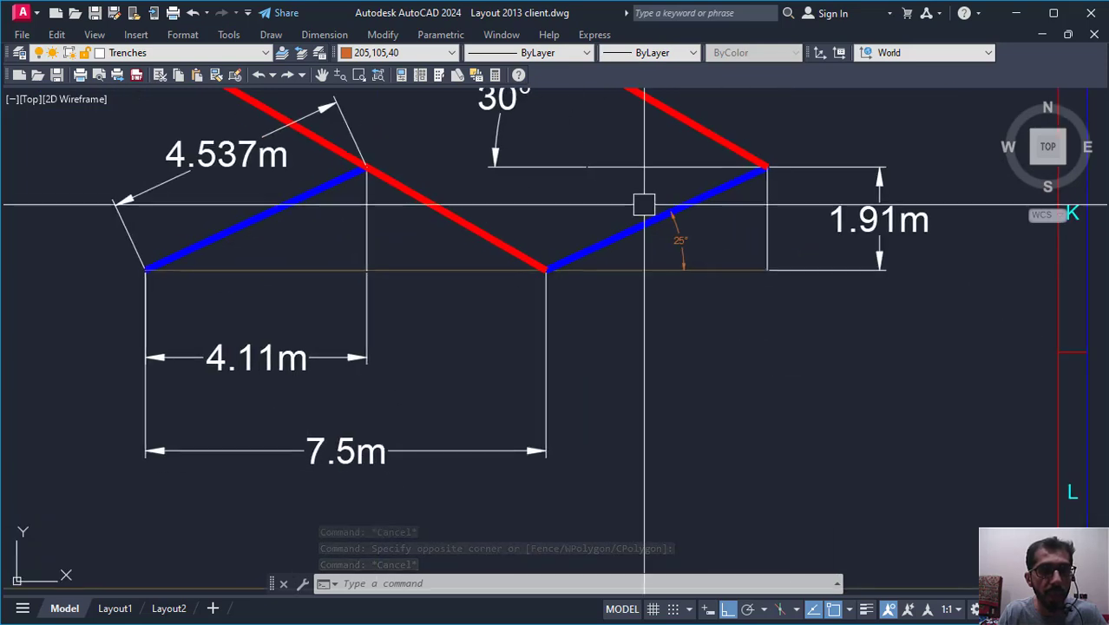
pyautogui.moveTo(436, 314); pyautogui.dragTo(617, 356, button='middle')
pyautogui.moveTo(625, 413); pyautogui.dragTo(620, 403, button='middle')
pyautogui.scroll(-2, 620, 402)
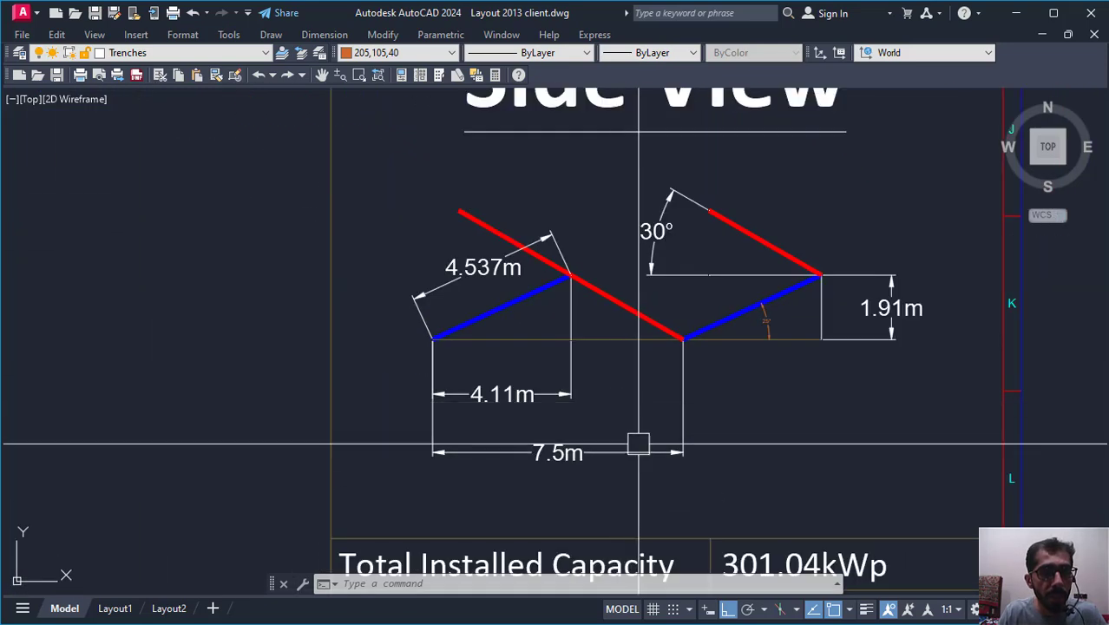
pyautogui.scroll(4, 674, 354)
pyautogui.scroll(-3, 684, 327)
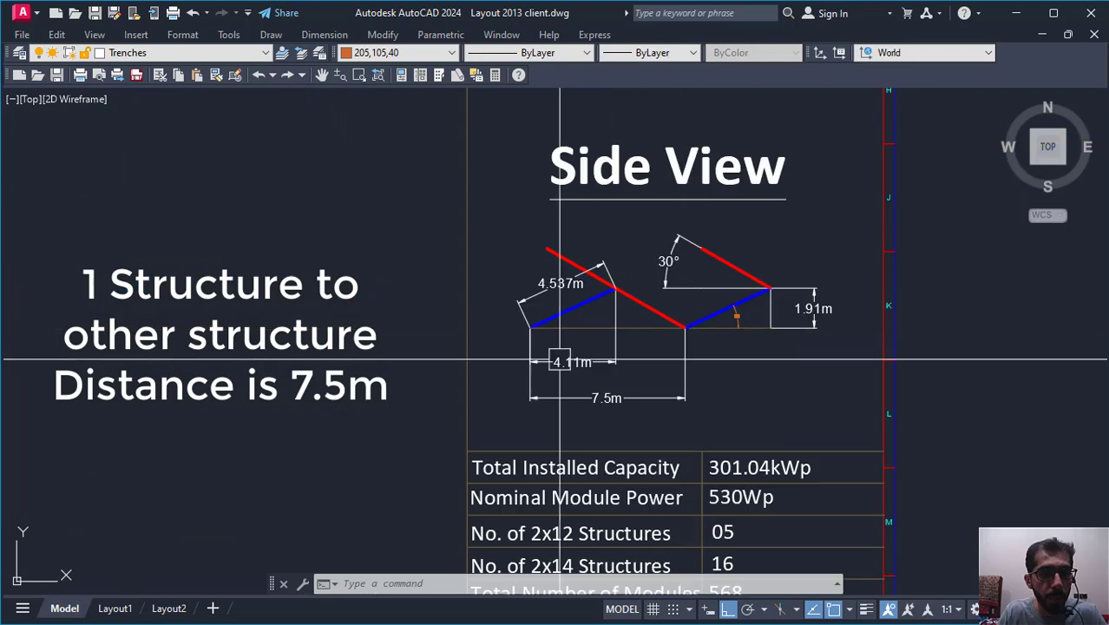
# Step: Inspect the overall structure-to-structure distance dimension at the bottom of the Side View
pyautogui.scroll(3, 510, 360)
pyautogui.scroll(2, 520, 253)
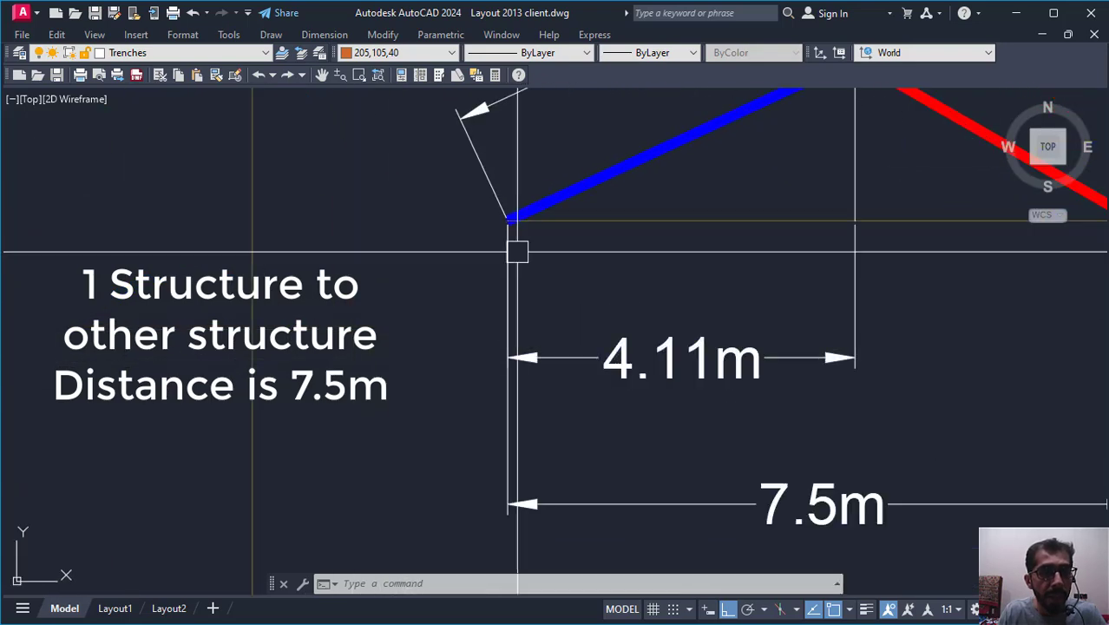
pyautogui.scroll(-2, 521, 260)
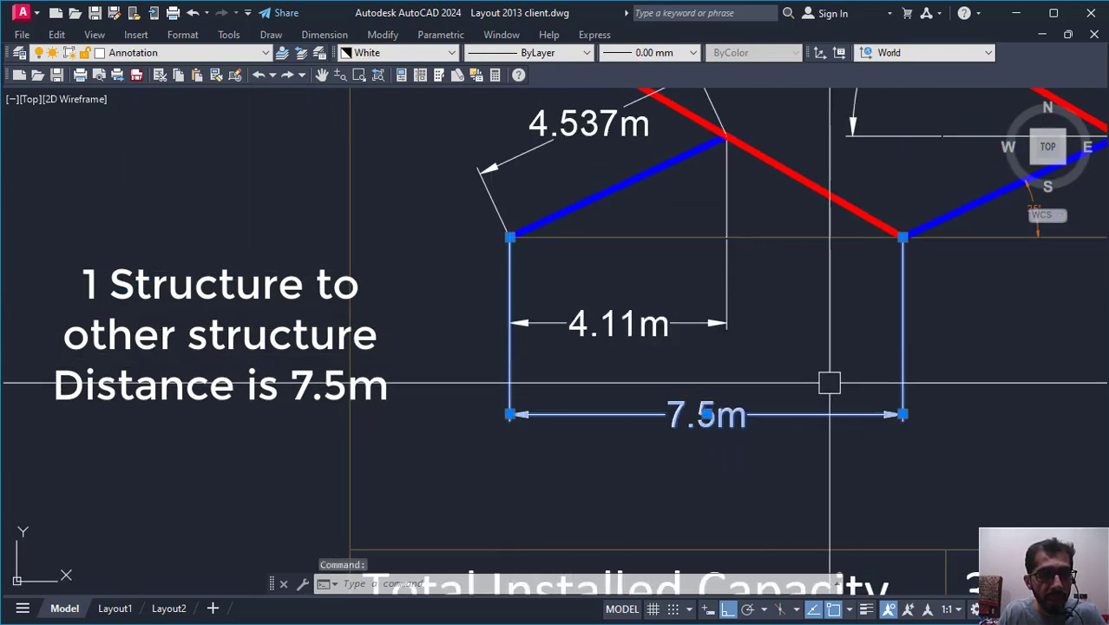
pyautogui.press('Escape')
pyautogui.press('Escape')
pyautogui.click(949, 384)
pyautogui.scroll(4, 703, 464)
pyautogui.press('Escape')
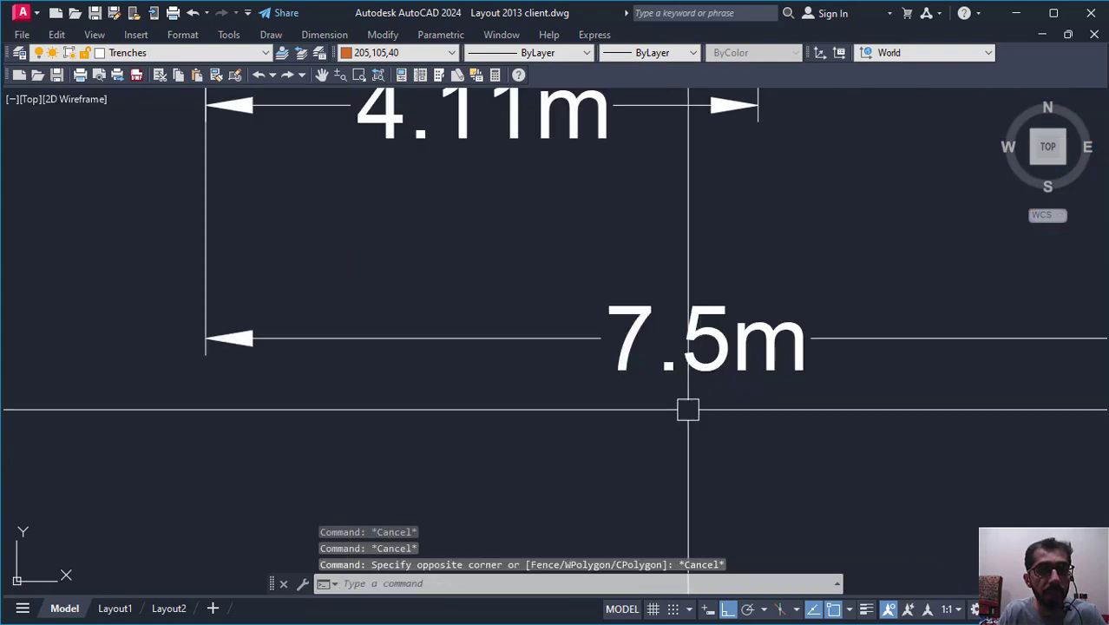
pyautogui.press('Escape')
pyautogui.scroll(-4, 705, 403)
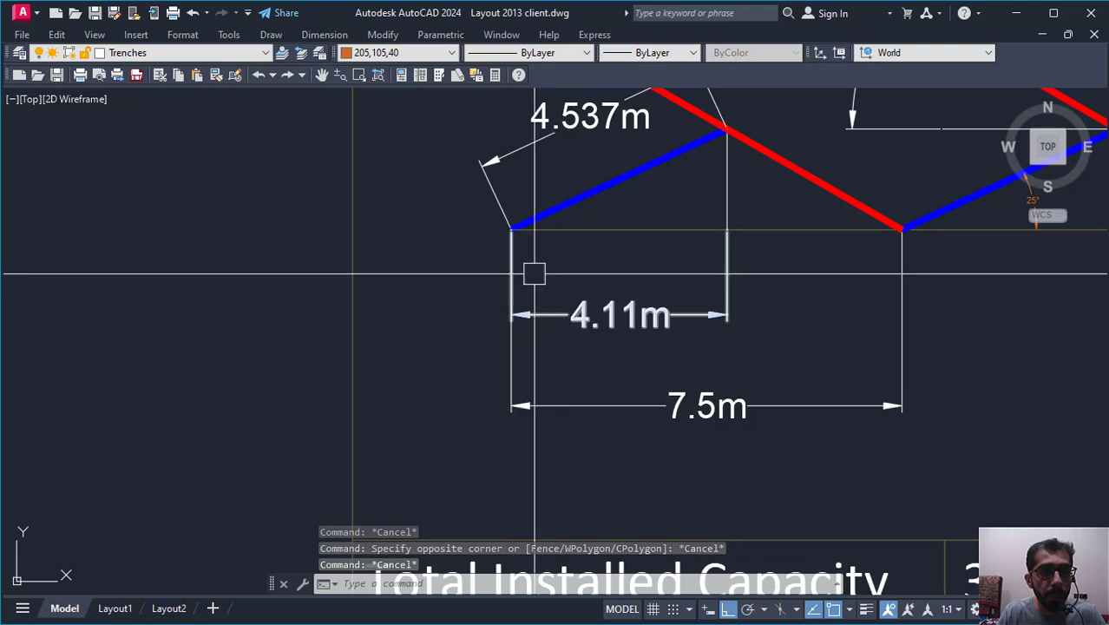
# Step: Inspect the horizontal dimension below the first panel in the Side View, leaving nothing selected
pyautogui.scroll(2, 566, 364)
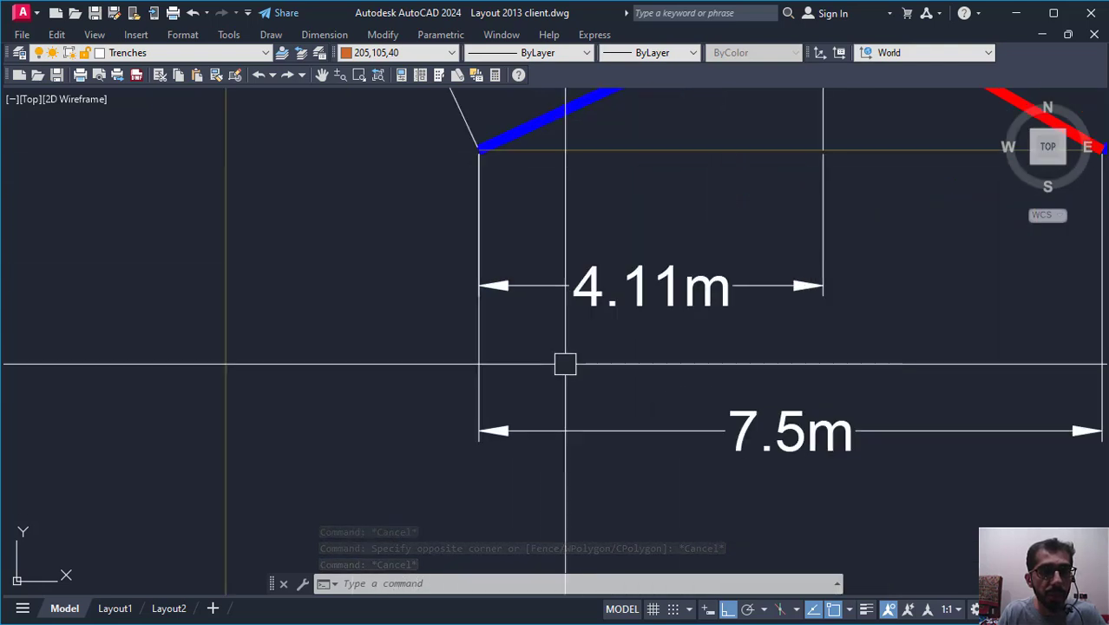
pyautogui.scroll(-2, 662, 342)
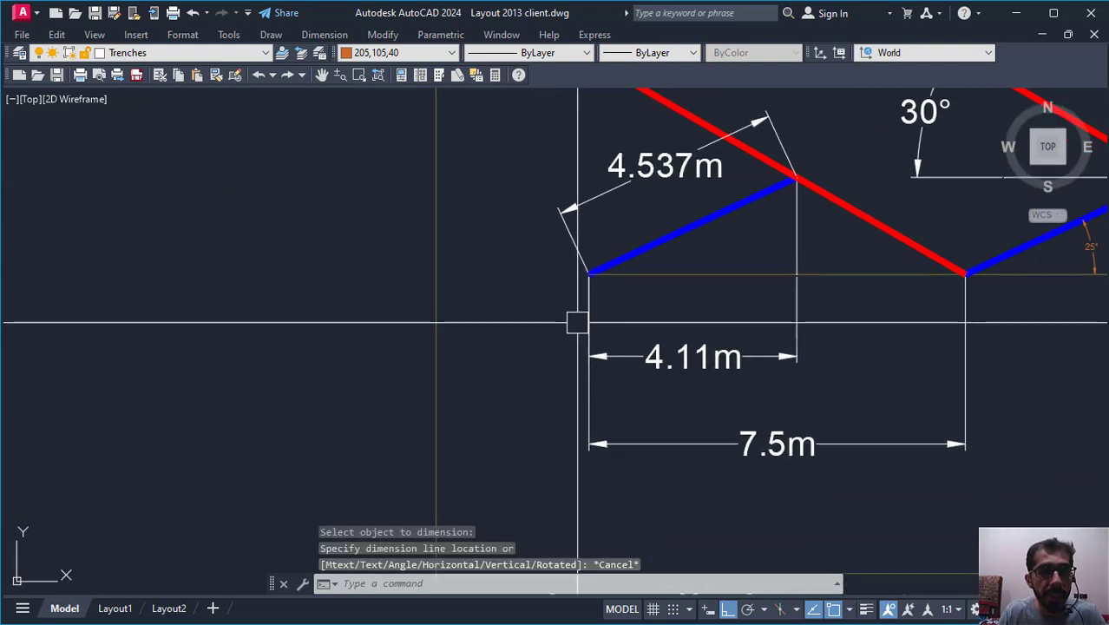
pyautogui.scroll(4, 714, 234)
pyautogui.click(720, 259)
pyautogui.scroll(-4, 622, 193)
pyautogui.press('Escape')
pyautogui.press('Escape')
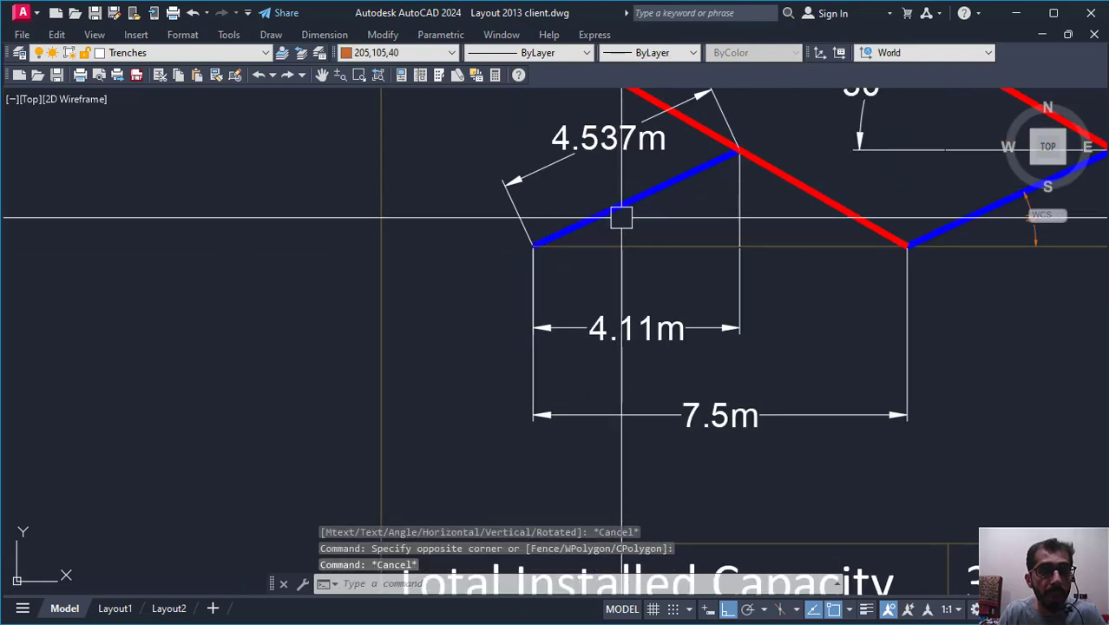
# Step: Select the first blue panel line in the Side View to point it out, and clear the selection
pyautogui.scroll(-3, 639, 221)
pyautogui.scroll(3, 629, 257)
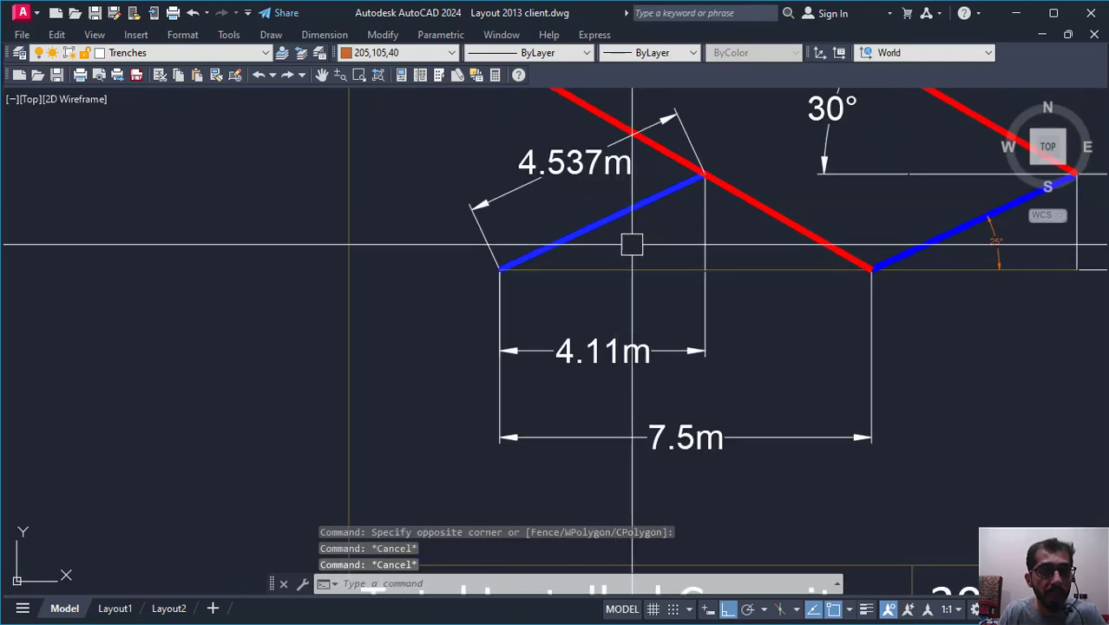
pyautogui.moveTo(622, 230); pyautogui.dragTo(639, 276, button='middle')
pyautogui.click(624, 265)
pyautogui.click(603, 242)
pyautogui.scroll(-5, 604, 243)
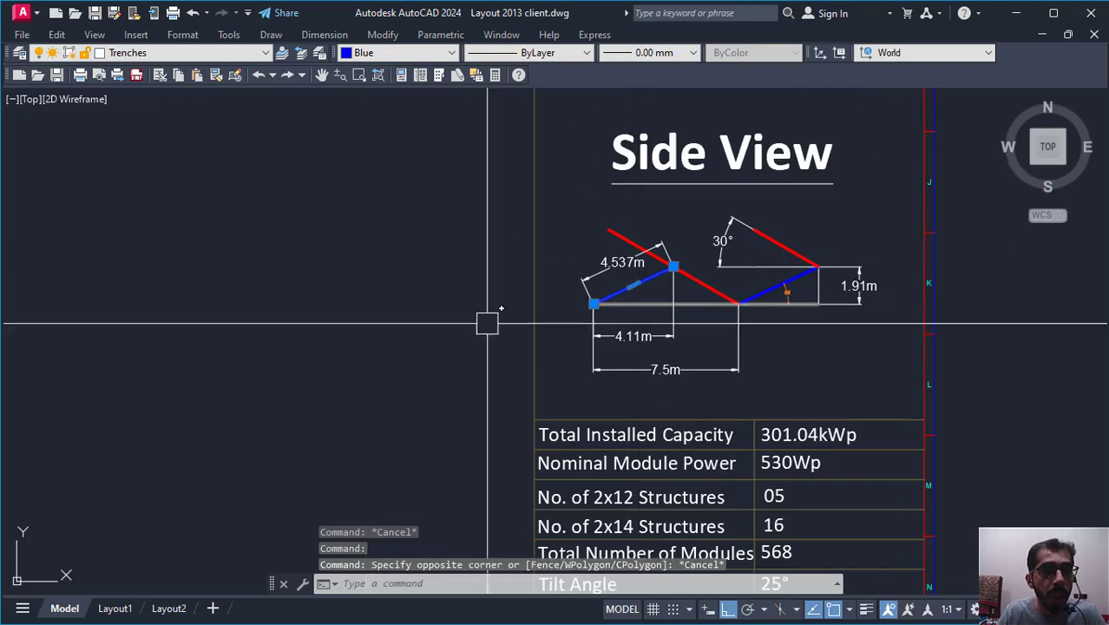
pyautogui.scroll(-2, 661, 334)
pyautogui.press('Escape')
pyautogui.scroll(-2, 739, 324)
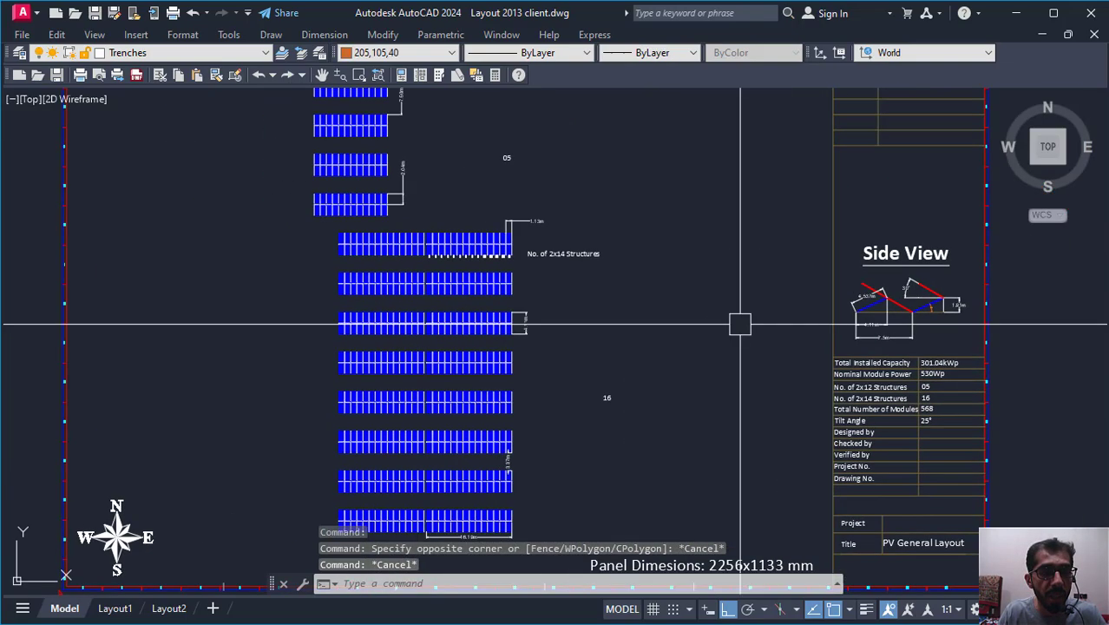
# Step: Examine the top 2x12 structure with its module numbering and the No. of 2x12 Structures label
pyautogui.moveTo(497, 235); pyautogui.dragTo(562, 364, button='middle')
pyautogui.moveTo(516, 207); pyautogui.dragTo(569, 337, button='middle')
pyautogui.scroll(6, 548, 312)
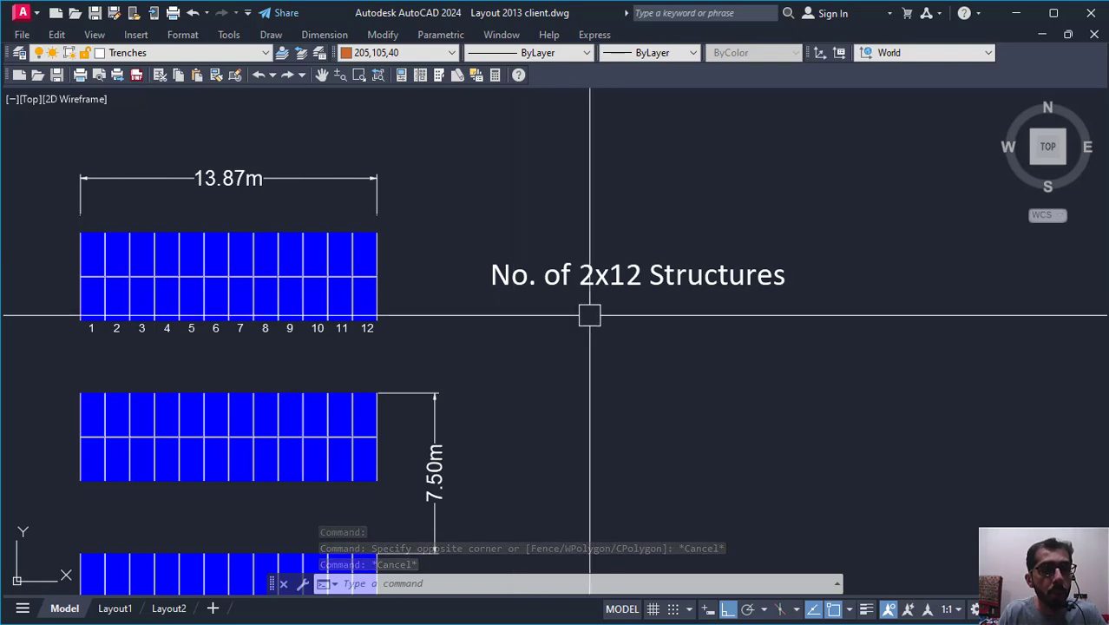
pyautogui.scroll(2, 590, 316)
pyautogui.scroll(-4, 676, 314)
pyautogui.scroll(4, 435, 339)
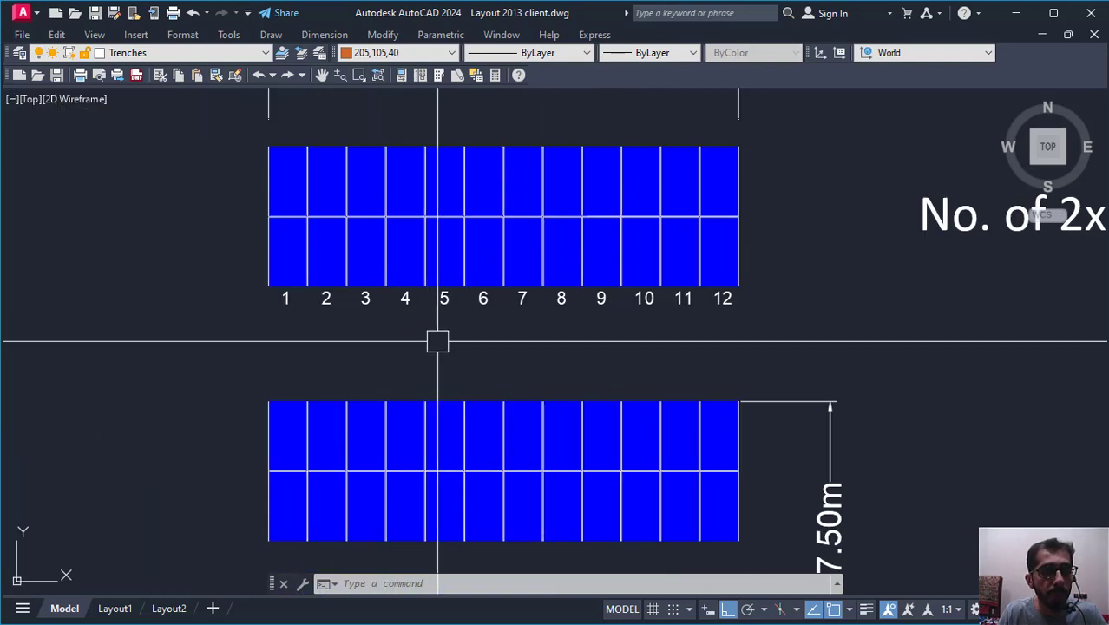
pyautogui.scroll(4, 670, 325)
pyautogui.scroll(-4, 737, 299)
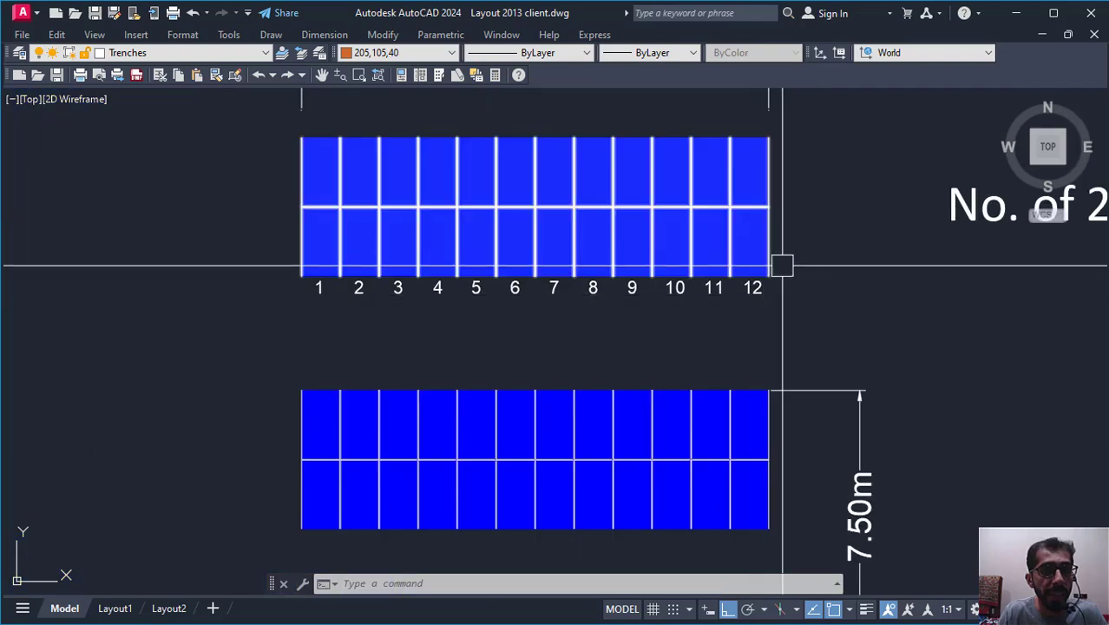
# Step: Window-select the numbered 2x12 structure to highlight it, clear the selection and check its overall width dimension
pyautogui.click(793, 242)
pyautogui.click(200, 259)
pyautogui.press('Escape')
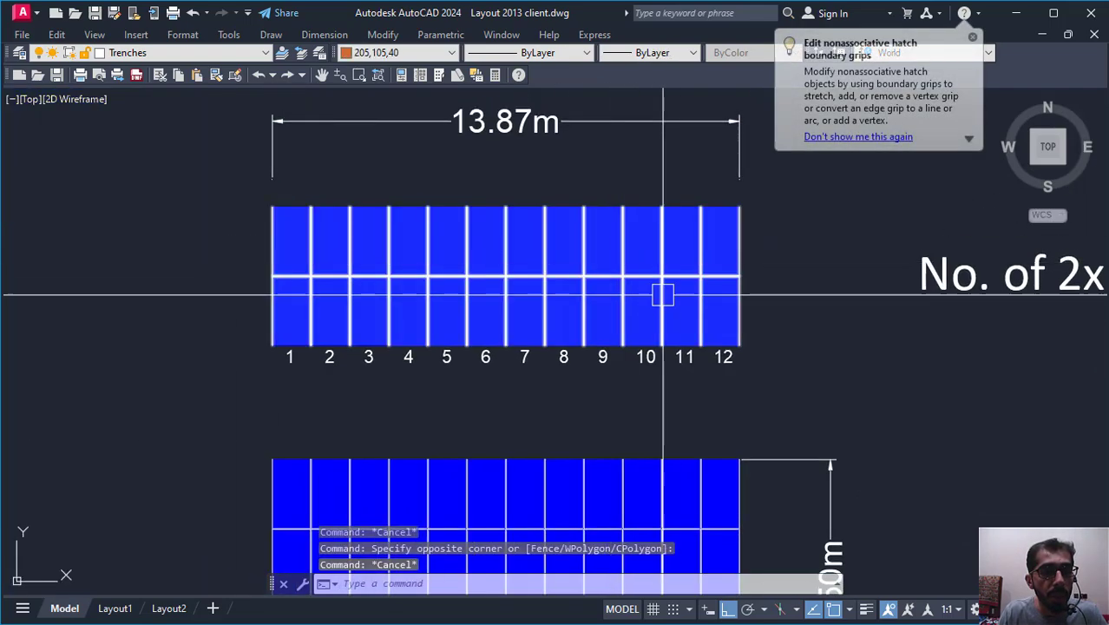
pyautogui.scroll(3, 673, 304)
pyautogui.scroll(-3, 799, 212)
pyautogui.moveTo(726, 272); pyautogui.dragTo(624, 350, button='middle')
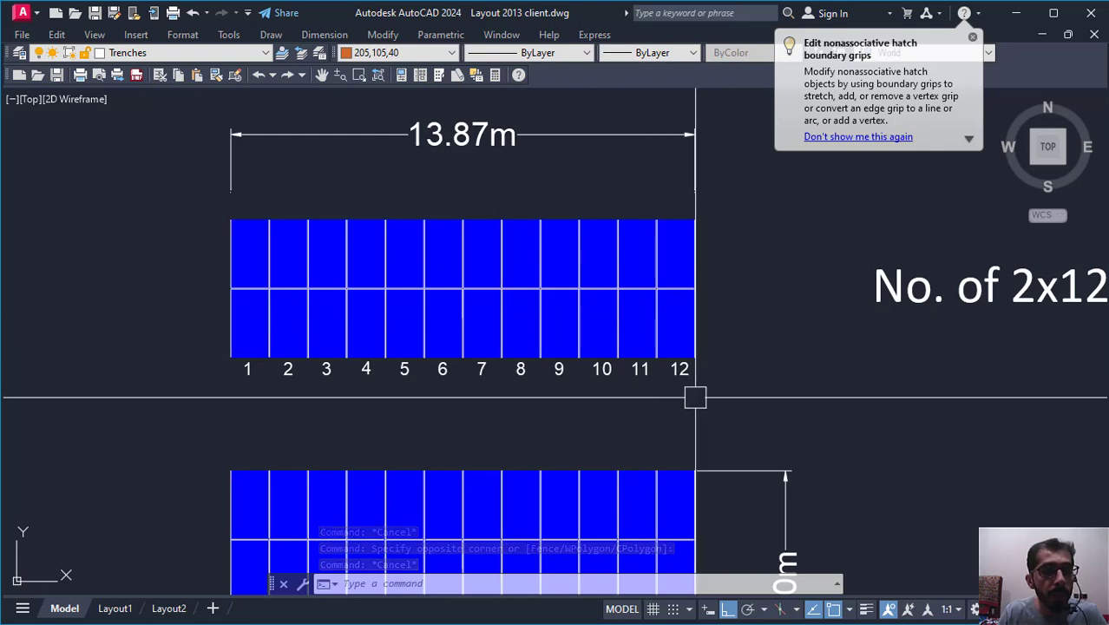
# Step: Examine the numbered top 2x12 structure and the rows below it, including their spacing dimensions and the No. of 2x12 Structures label
pyautogui.scroll(-4, 699, 339)
pyautogui.scroll(4, 686, 368)
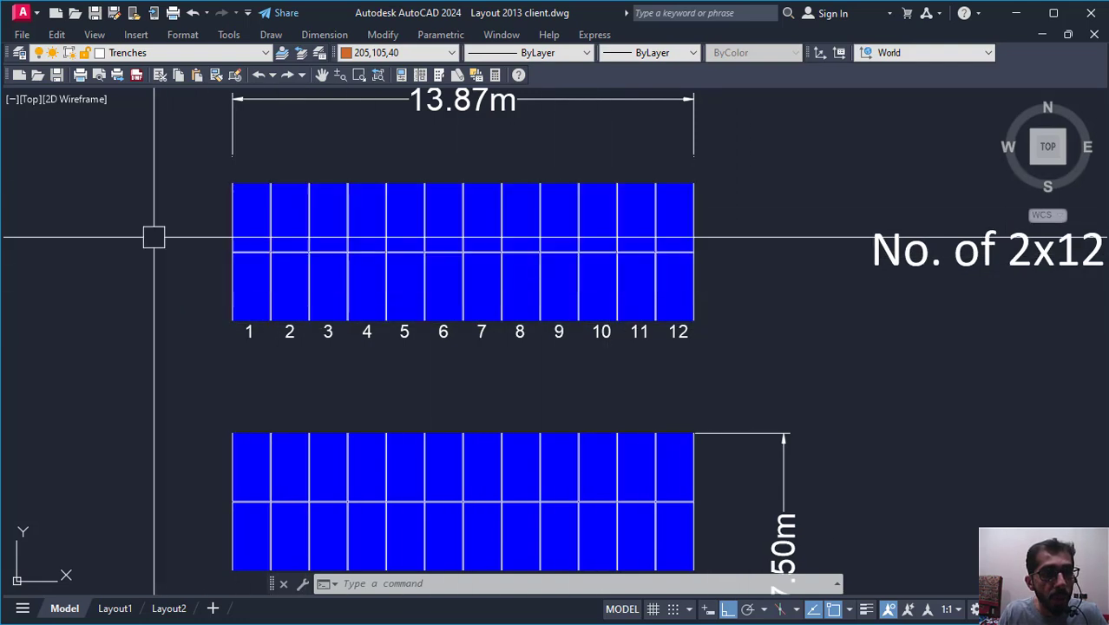
pyautogui.scroll(-2, 298, 225)
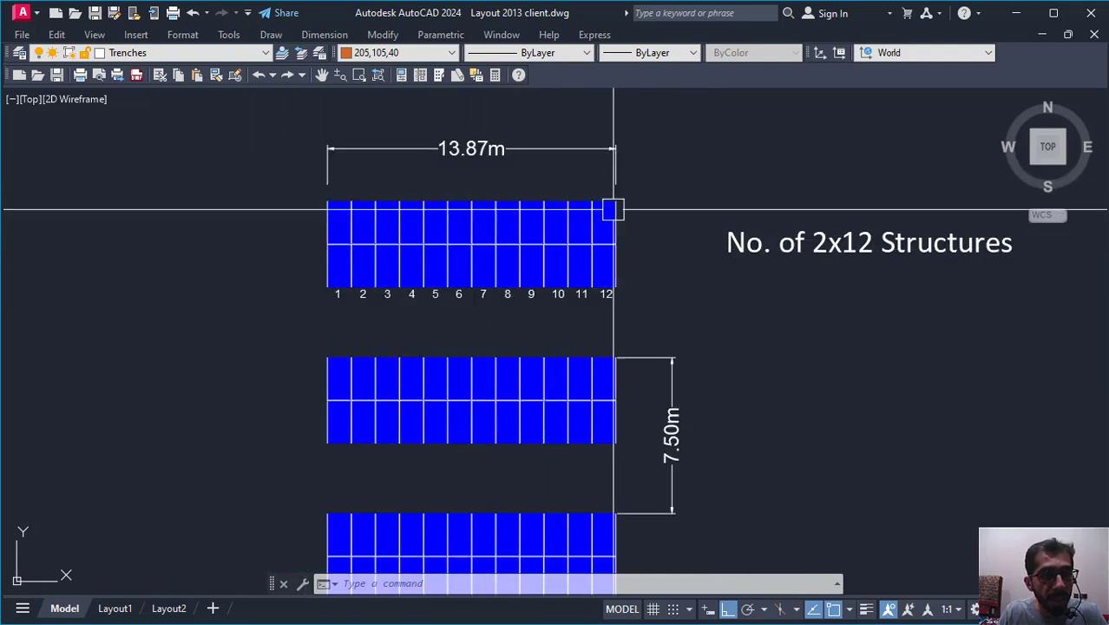
pyautogui.scroll(-1, 609, 298)
pyautogui.moveTo(607, 310)
pyautogui.mouseDown(button='middle')
pyautogui.moveTo(561, 294)
pyautogui.moveTo(506, 253)
pyautogui.mouseUp(button='middle')
pyautogui.scroll(1, 560, 294)
pyautogui.scroll(1, 525, 289)
pyautogui.scroll(-2, 585, 277)
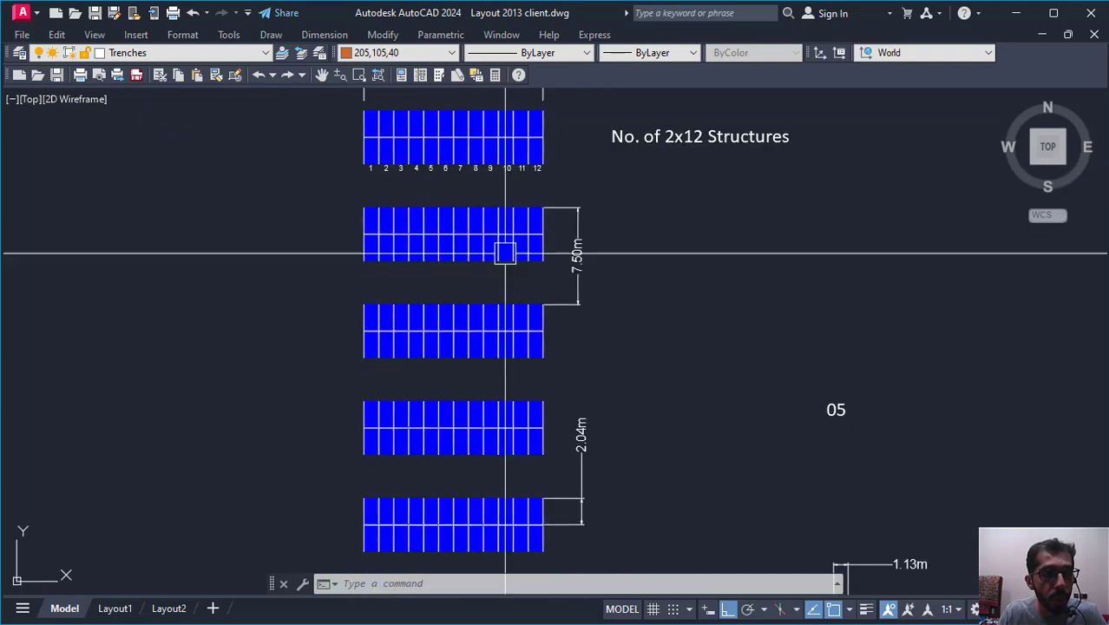
pyautogui.moveTo(487, 427); pyautogui.dragTo(493, 339, button='middle')
pyautogui.scroll(-4, 478, 314)
pyautogui.scroll(4, 470, 250)
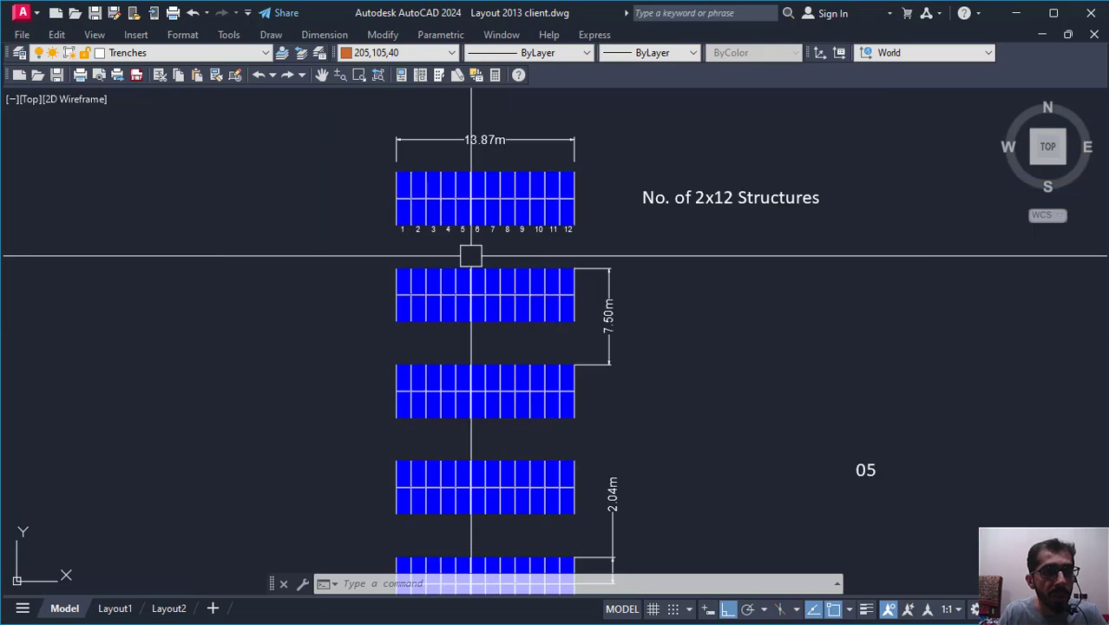
pyautogui.scroll(4, 560, 187)
pyautogui.moveTo(560, 188); pyautogui.dragTo(558, 210, button='middle')
pyautogui.scroll(-2, 647, 249)
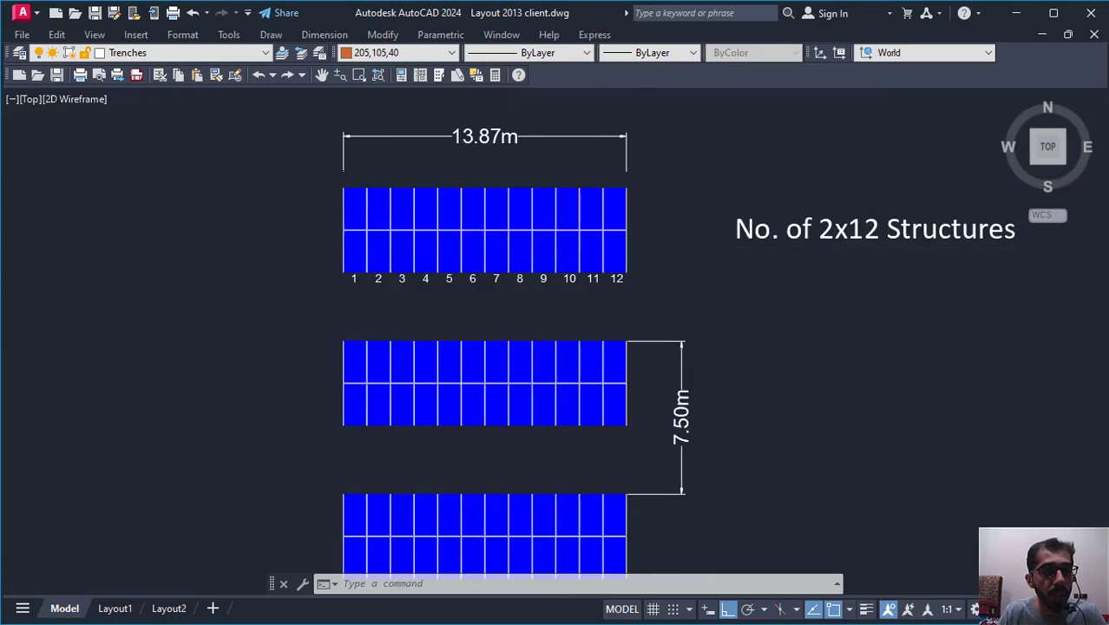
# Step: Read the panel-count notes for the 2x12 and 2x14 structures above the PV General Layout sheet
pyautogui.scroll(-2, 640, 247)
pyautogui.moveTo(669, 157); pyautogui.dragTo(654, 347, button='middle')
pyautogui.moveTo(637, 274); pyautogui.dragTo(562, 346, button='middle')
pyautogui.scroll(4, 570, 247)
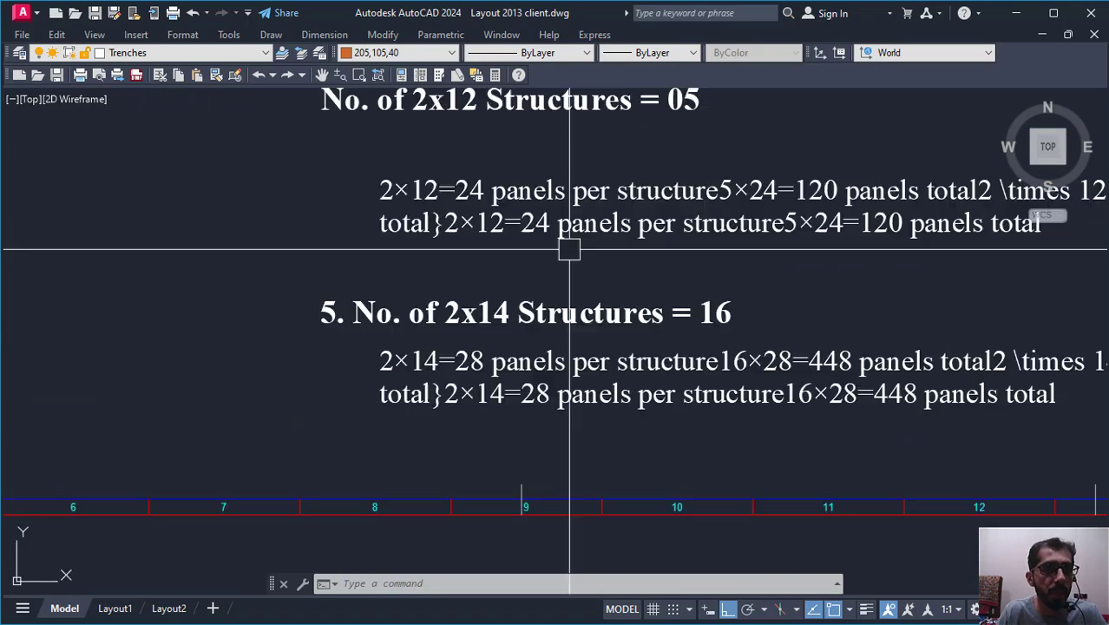
pyautogui.moveTo(562, 253); pyautogui.dragTo(460, 292, button='middle')
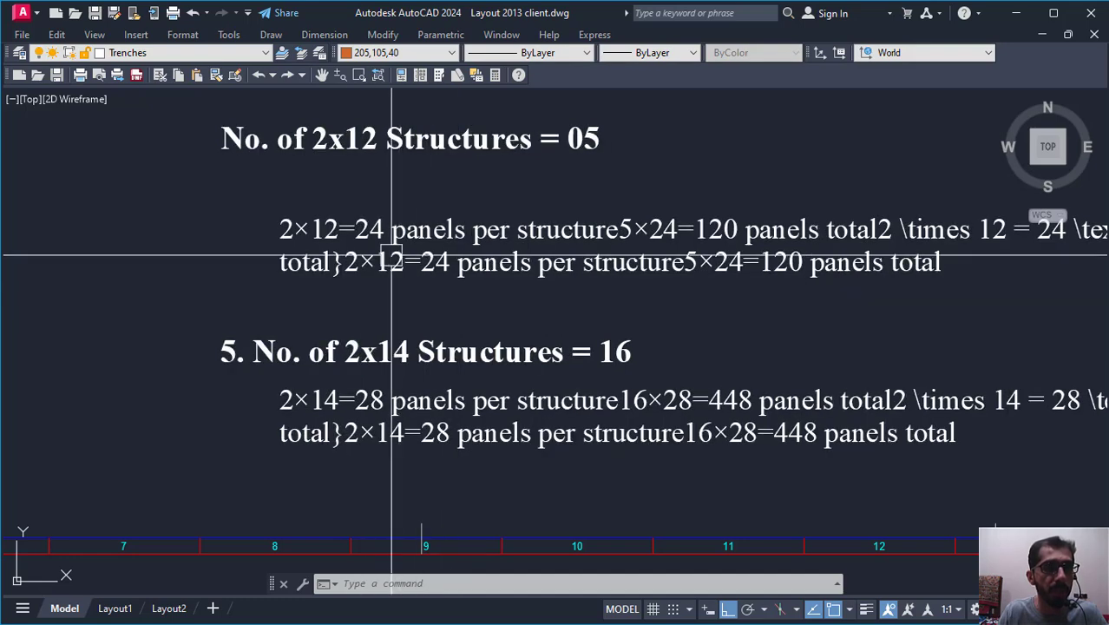
pyautogui.scroll(2, 312, 256)
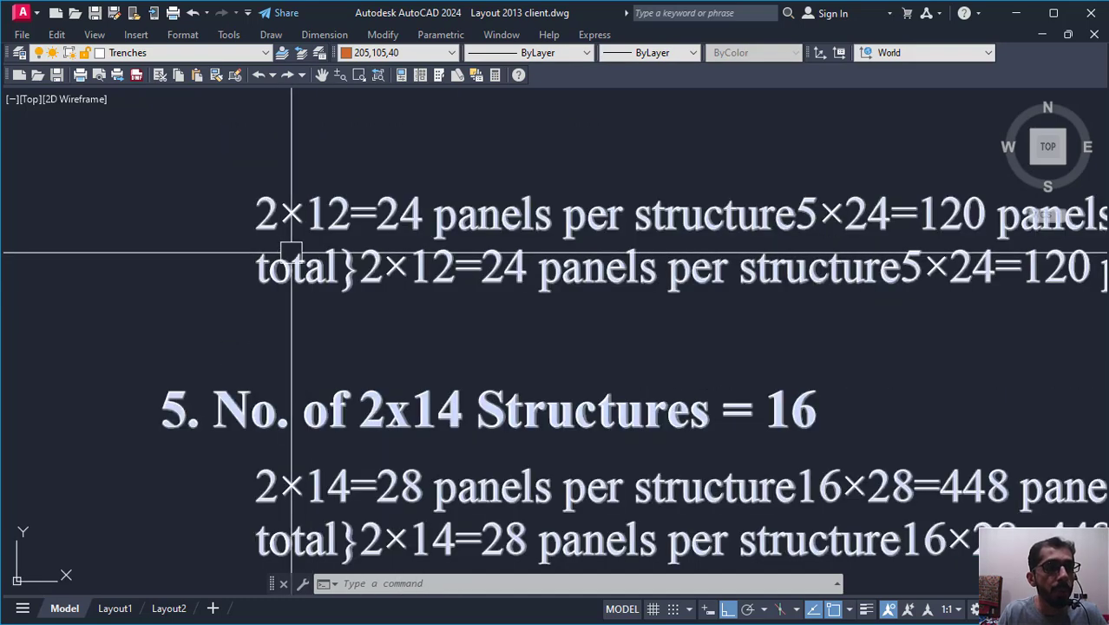
pyautogui.scroll(-6, 407, 239)
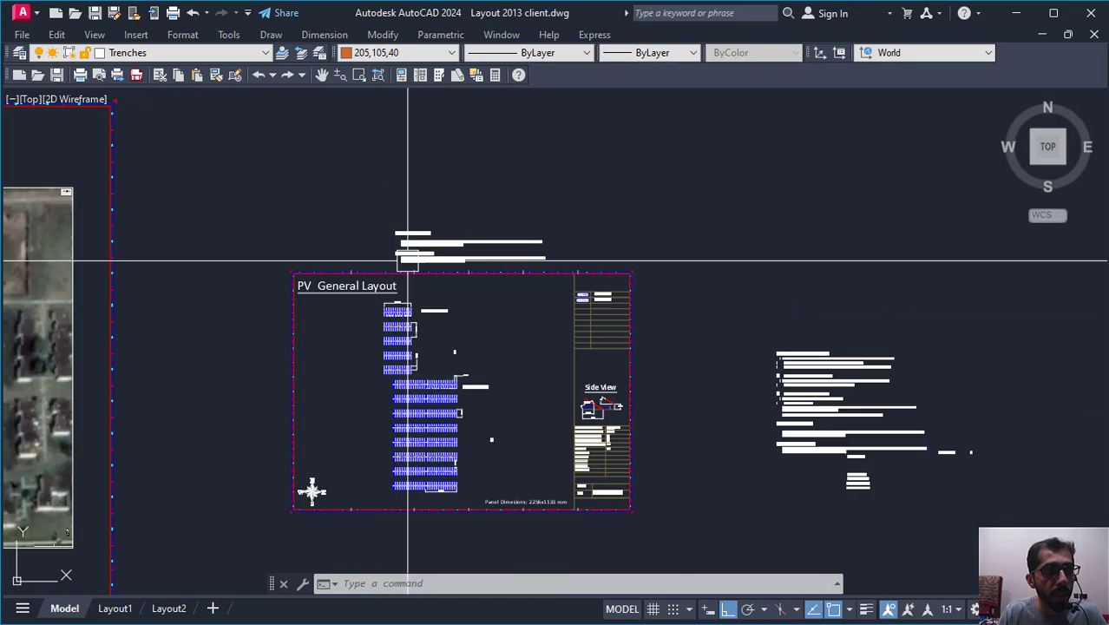
# Step: Draw a rectangle around the top 2x12 structure, enclosing its module numbers and overall width dimension
pyautogui.scroll(5, 397, 305)
pyautogui.press('Escape')
pyautogui.press('Escape')
pyautogui.moveTo(421, 287); pyautogui.dragTo(439, 322, button='middle')
pyautogui.write('rec')
pyautogui.press('Return')
pyautogui.click(286, 165)
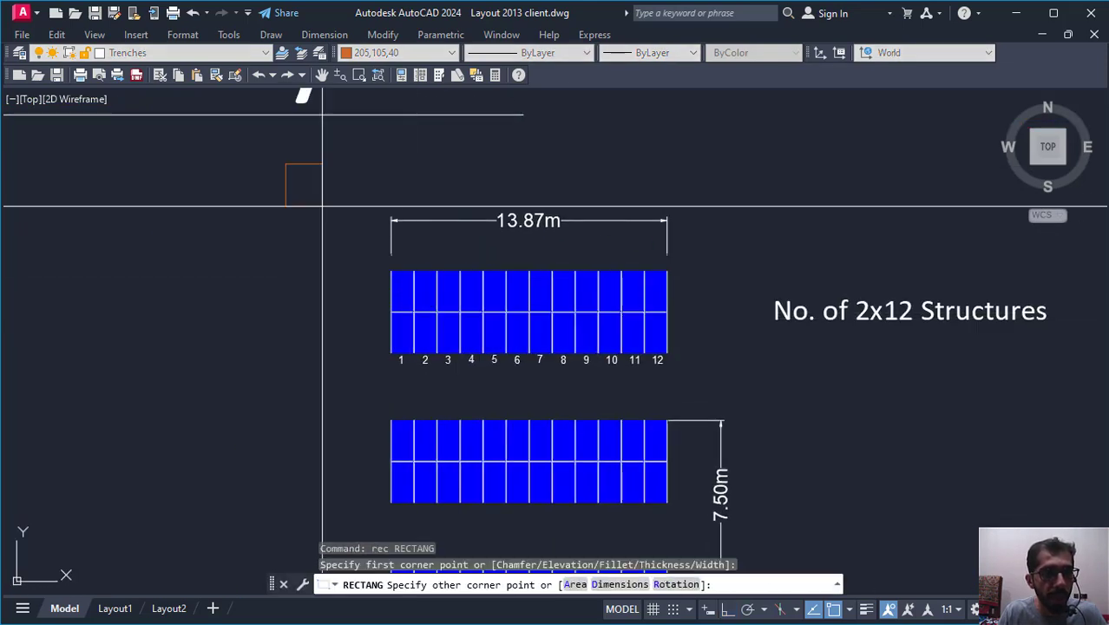
pyautogui.click(733, 408)
# Step: Convert the rectangle around the top 2x12 structure into a revision cloud with an approximate arc length of 1
pyautogui.write('revc')
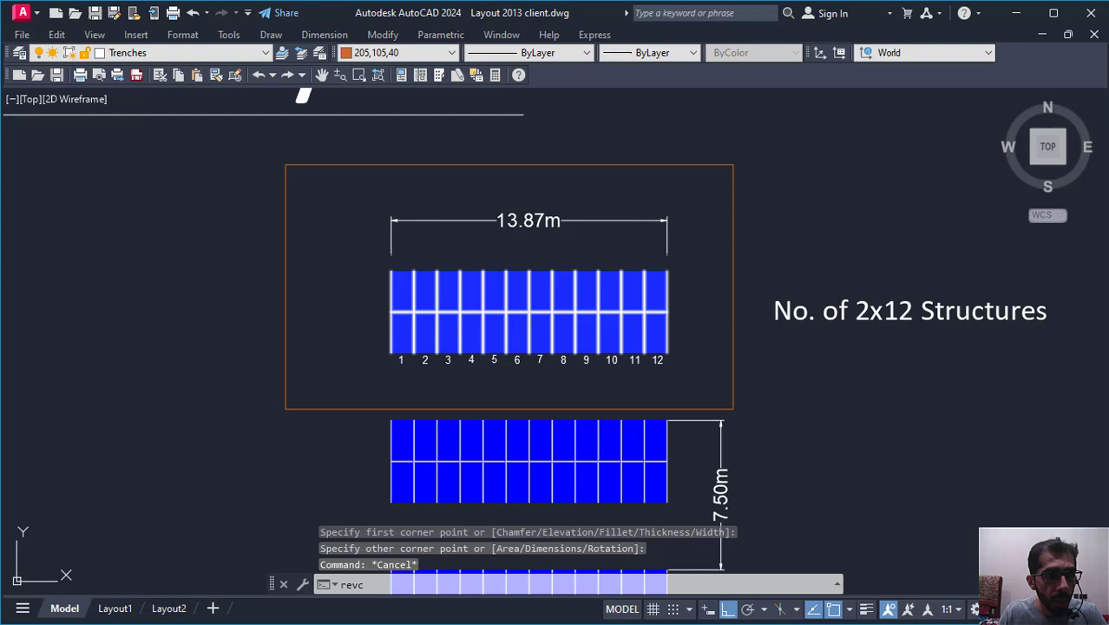
pyautogui.press('Return')
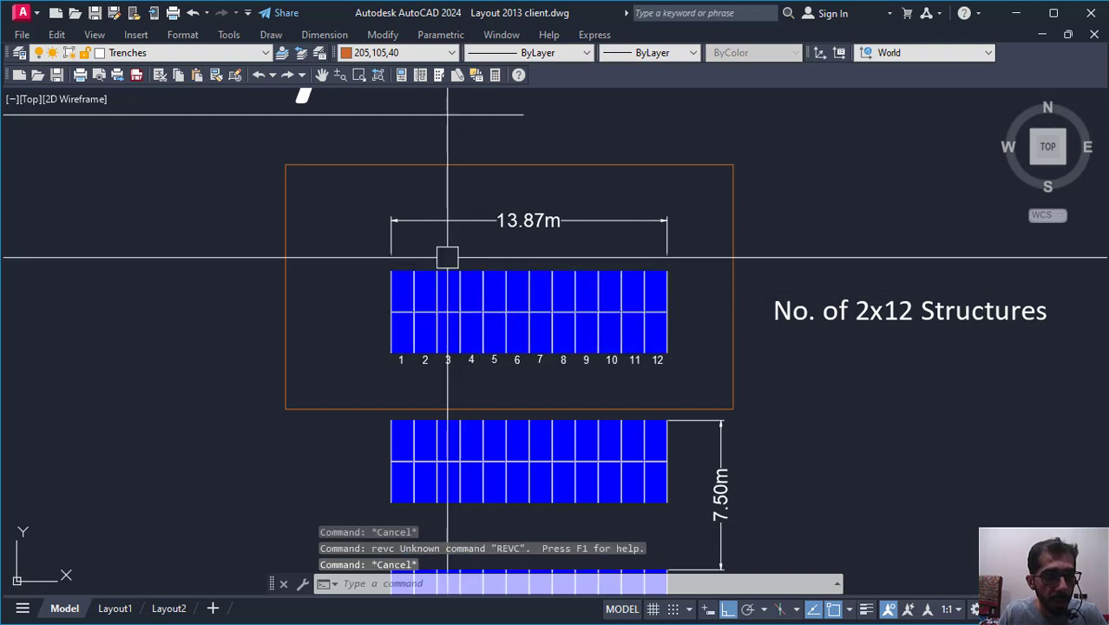
pyautogui.write('revc')
pyautogui.write('1')
pyautogui.press('Return')
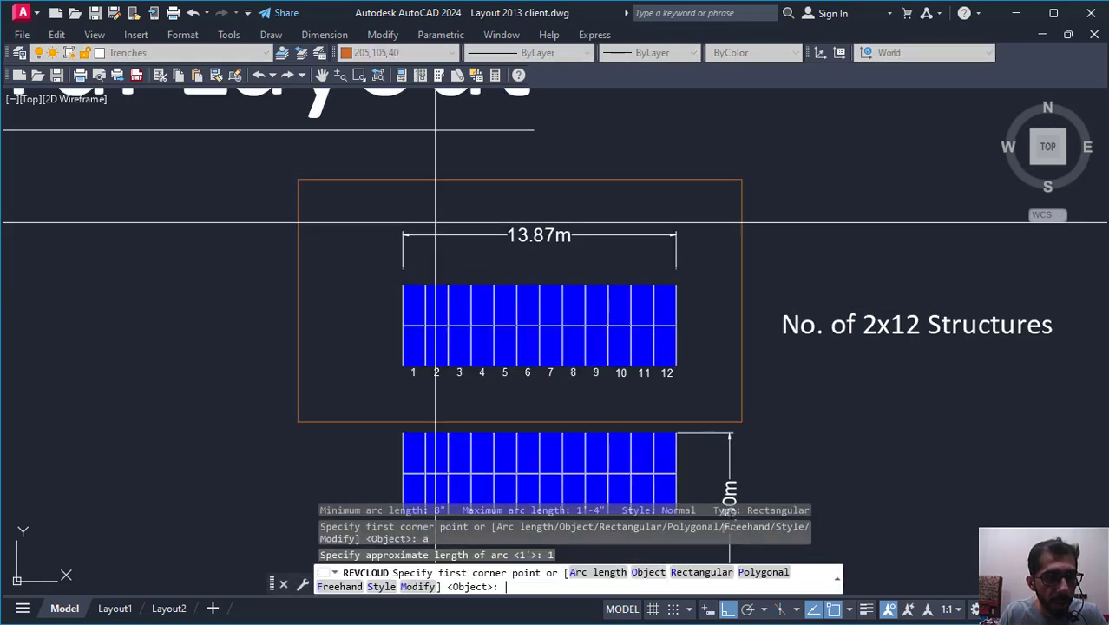
pyautogui.press('Return')
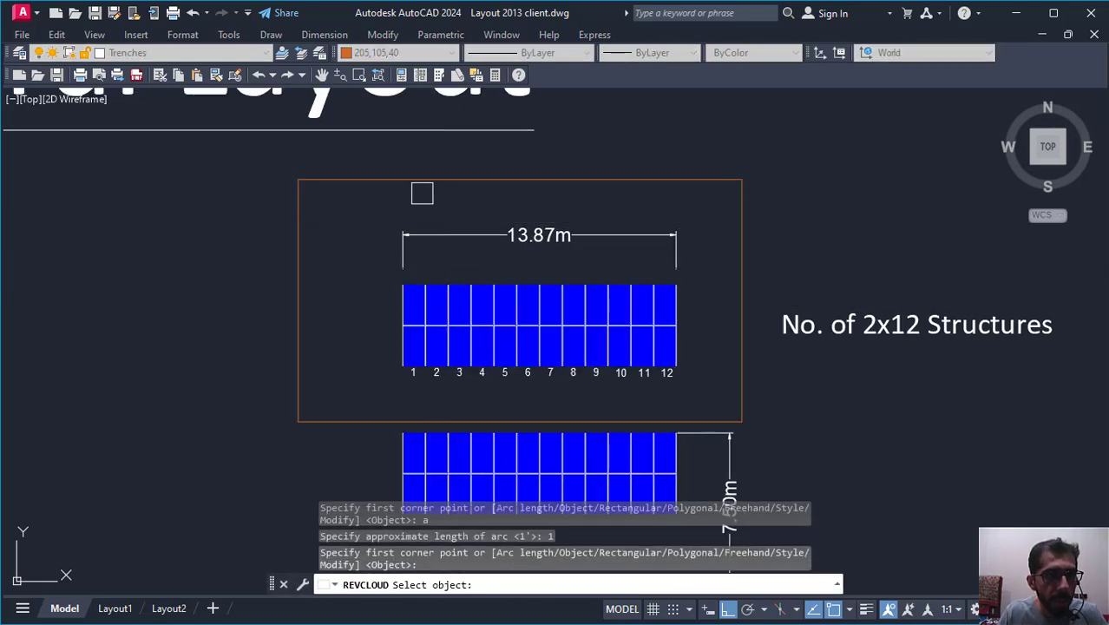
pyautogui.click(421, 180)
pyautogui.press('Return')
pyautogui.click(441, 178)
pyautogui.press('Escape')
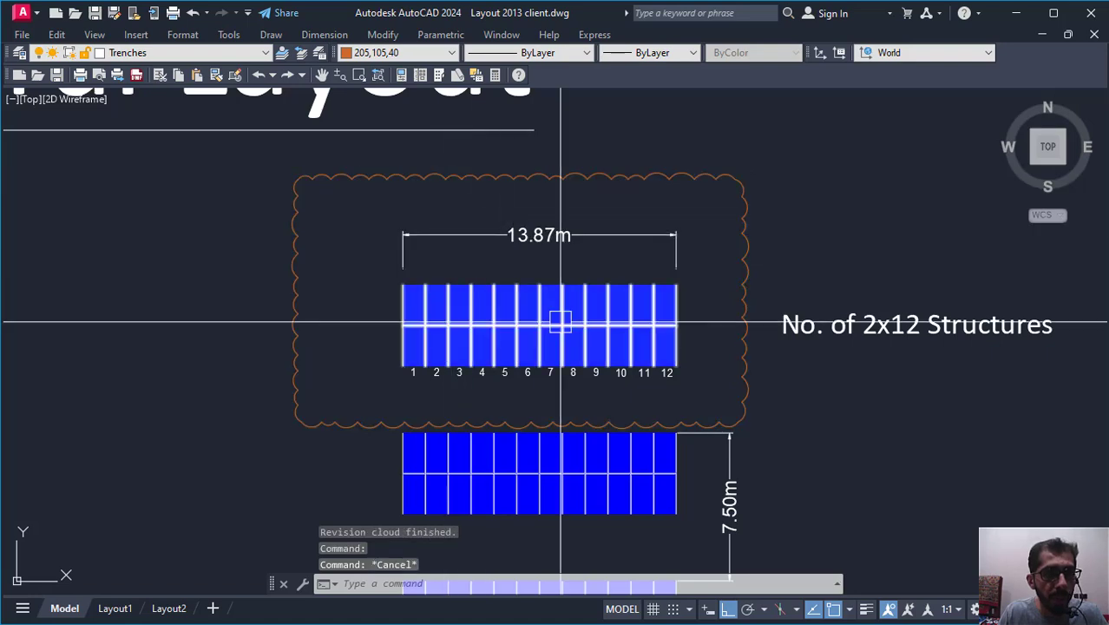
# Step: Copy the No. of 2x12 Structures label horizontally to the left, so the copy starts at the revision cloud's left edge
pyautogui.scroll(4, 517, 373)
pyautogui.scroll(-4, 516, 373)
pyautogui.moveTo(491, 264); pyautogui.dragTo(557, 310, button='middle')
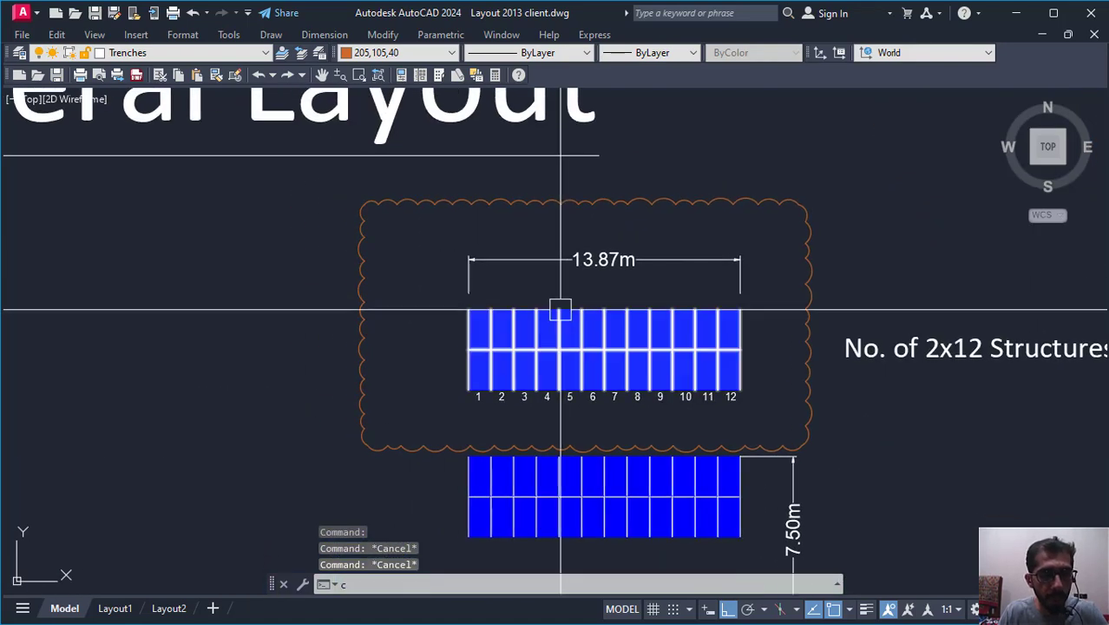
pyautogui.write('co')
pyautogui.press('Return')
pyautogui.click(843, 351)
pyautogui.press('Return')
pyautogui.click(710, 358)
pyautogui.click(211, 358)
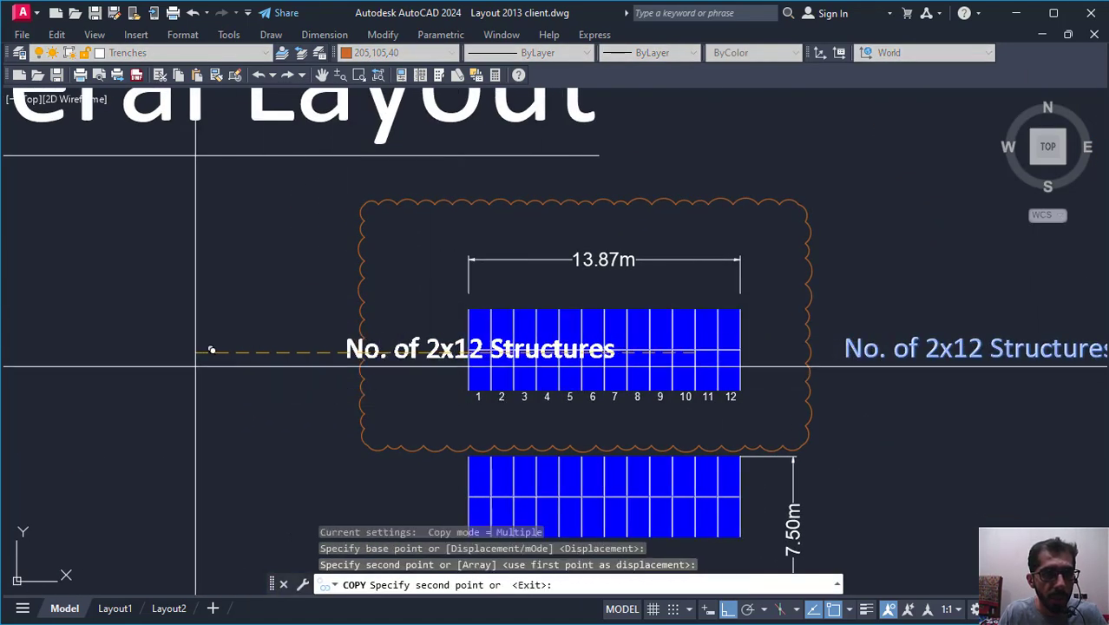
pyautogui.press('Escape')
# Step: Change the copied label's text to 24 and move it just outside the left side of the revision cloud
pyautogui.doubleClick(379, 355)
pyautogui.hotkey('ctrl', 'a')
pyautogui.write('24')
pyautogui.click(376, 392)
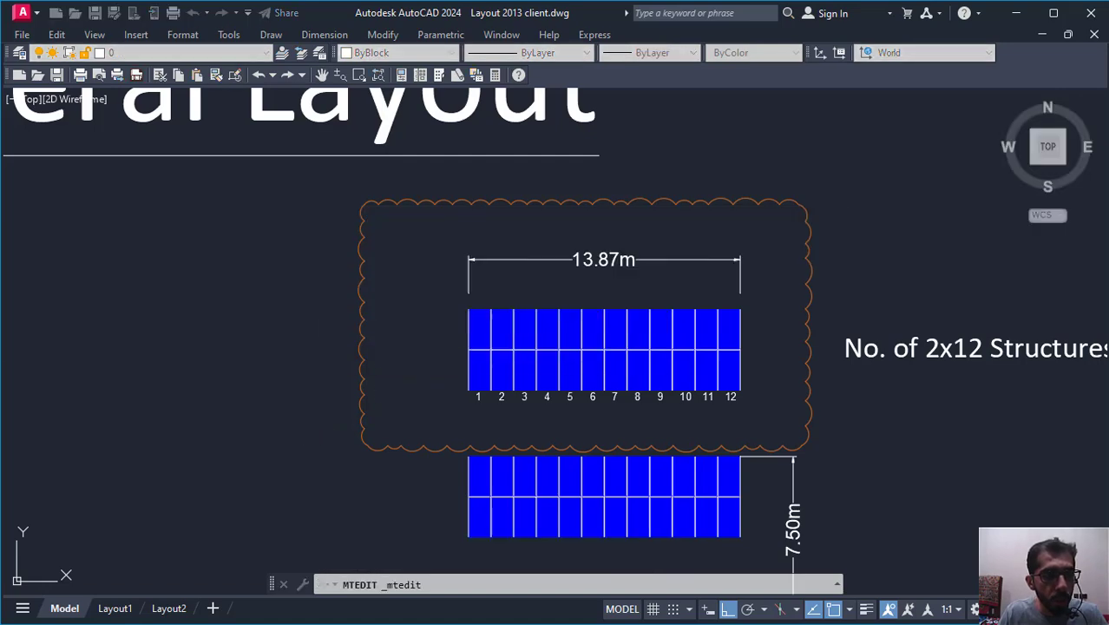
pyautogui.moveTo(442, 370); pyautogui.dragTo(490, 369, button='middle')
pyautogui.press('m')
pyautogui.press('Return')
pyautogui.click(428, 342)
pyautogui.press('Return')
pyautogui.click(333, 406)
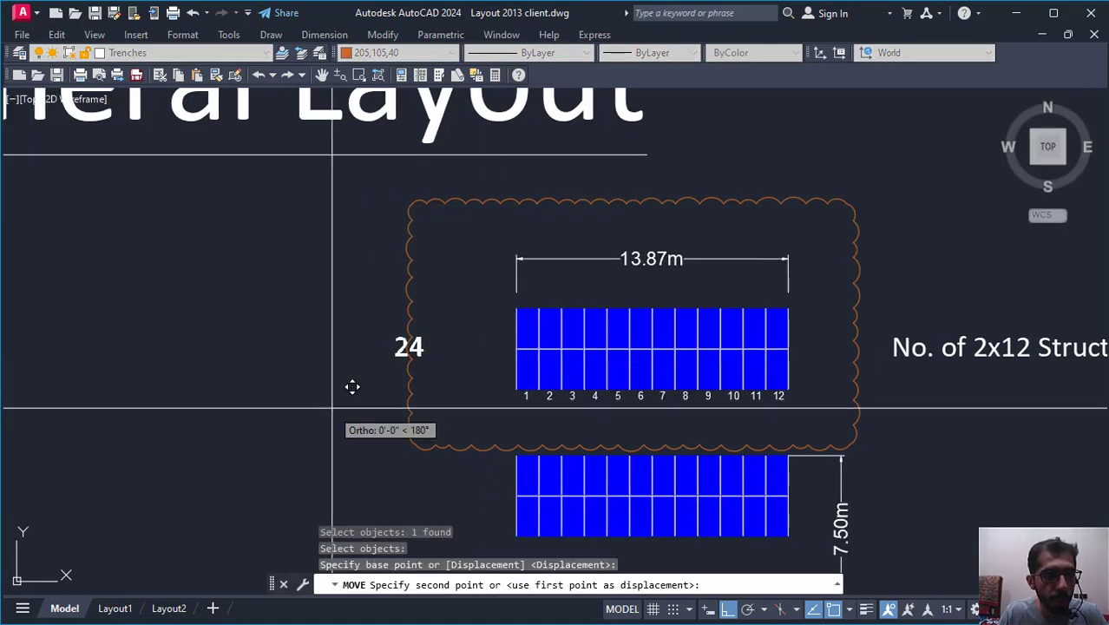
pyautogui.click(304, 406)
pyautogui.press('Escape')
pyautogui.scroll(-2, 372, 404)
pyautogui.moveTo(371, 403); pyautogui.dragTo(385, 276, button='middle')
pyautogui.scroll(-4, 384, 276)
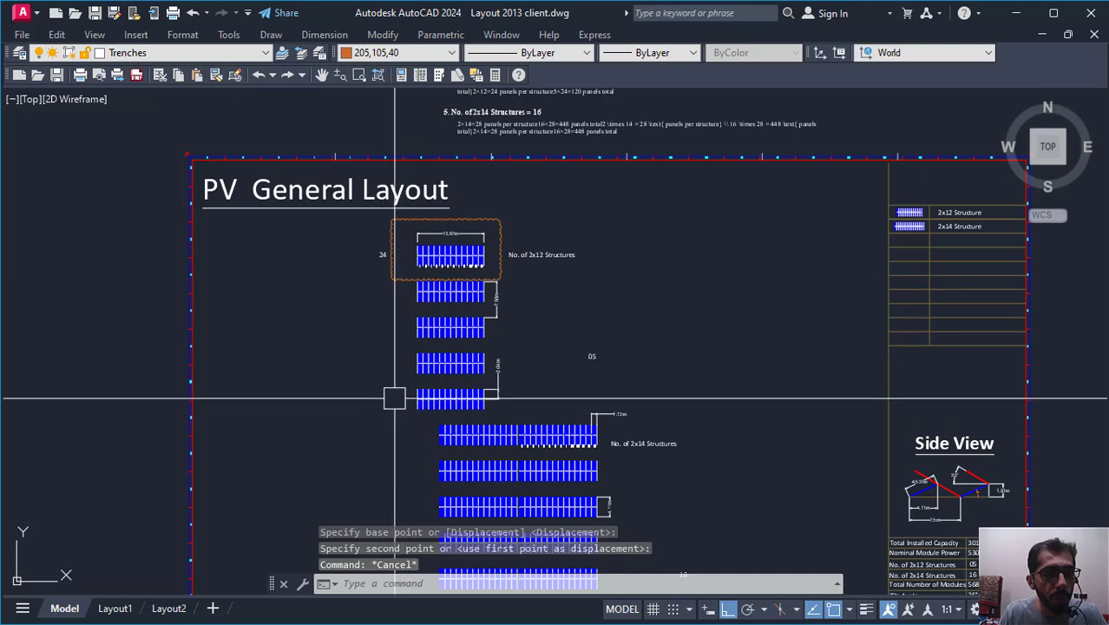
pyautogui.scroll(2, 391, 397)
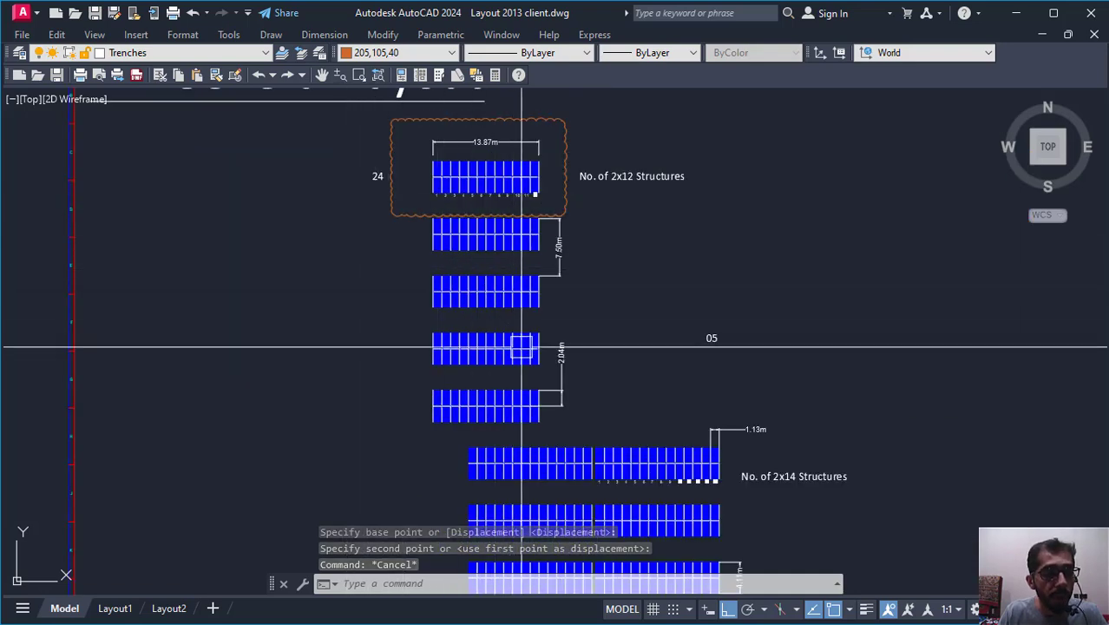
pyautogui.moveTo(521, 348); pyautogui.dragTo(530, 303, button='middle')
pyautogui.write('co')
pyautogui.press('Return')
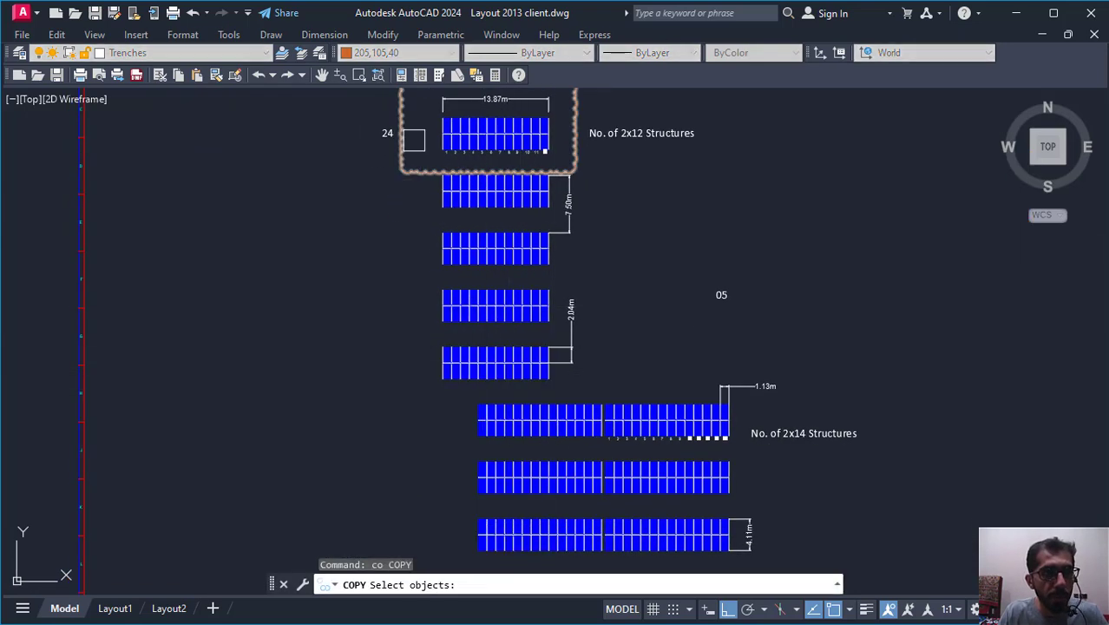
pyautogui.scroll(4, 413, 140)
pyautogui.click(420, 121)
pyautogui.click(305, 127)
pyautogui.press('Return')
pyautogui.scroll(-4, 371, 191)
pyautogui.click(377, 209)
pyautogui.moveTo(372, 364); pyautogui.dragTo(391, 255, button='middle')
pyautogui.press('Escape')
# Step: Draw a rectangle around the first row of 2x14 structures, enclosing the module numbers 1 to 14
pyautogui.scroll(4, 457, 385)
pyautogui.write('rec')
pyautogui.press('Return')
pyautogui.scroll(-2, 477, 362)
pyautogui.click(451, 339)
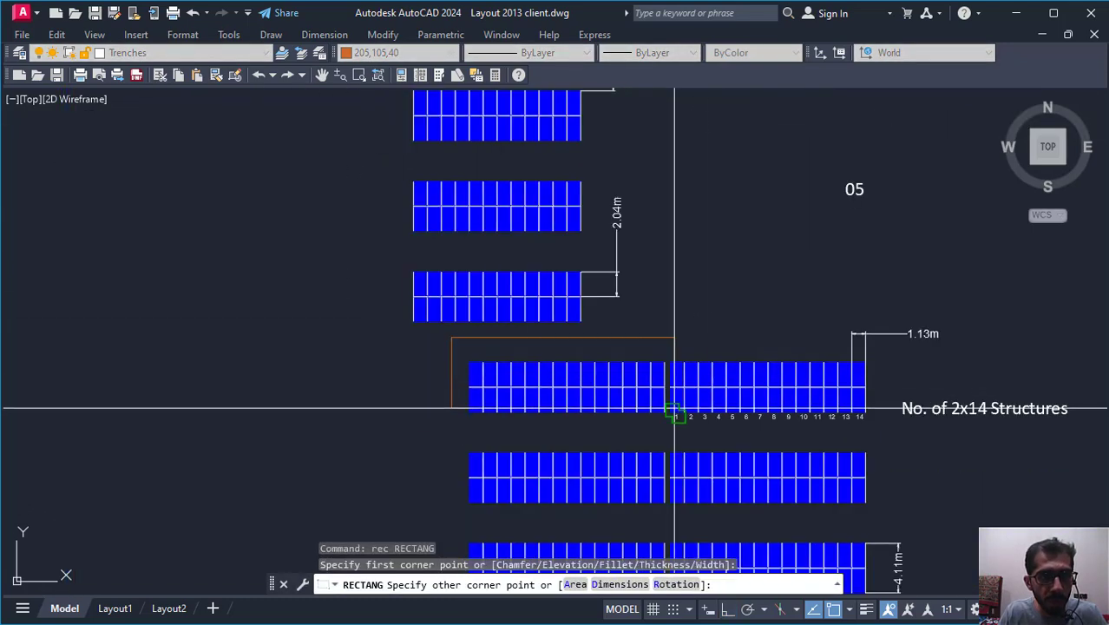
pyautogui.click(878, 443)
pyautogui.press('Escape')
pyautogui.write('recc')
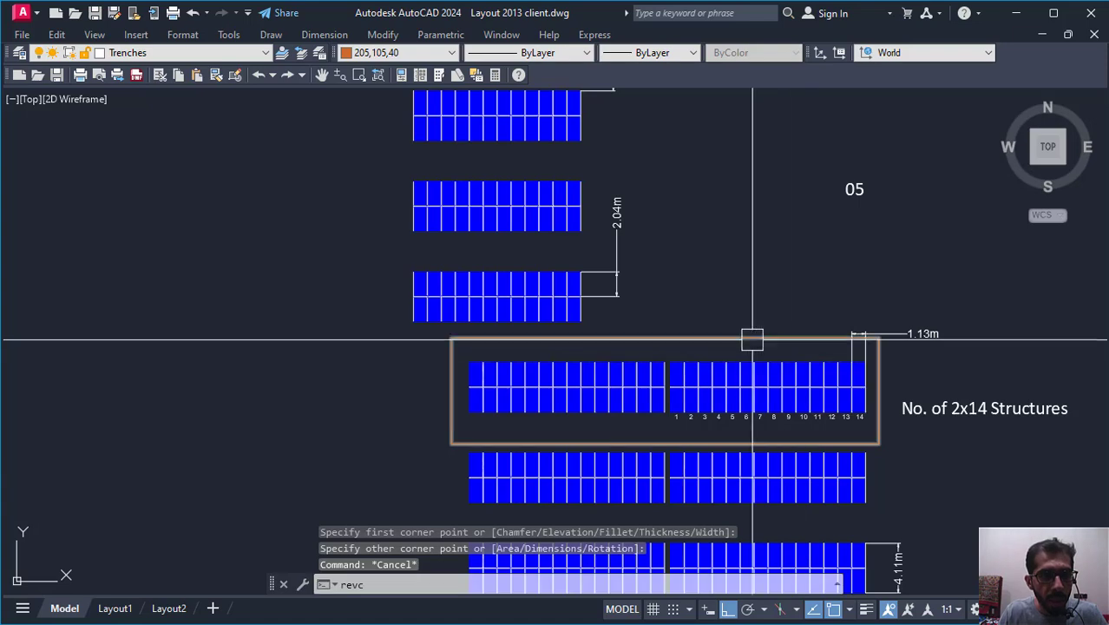
pyautogui.press('Return')
pyautogui.press('Return')
pyautogui.click(665, 337)
pyautogui.press('Escape')
pyautogui.write('revc')
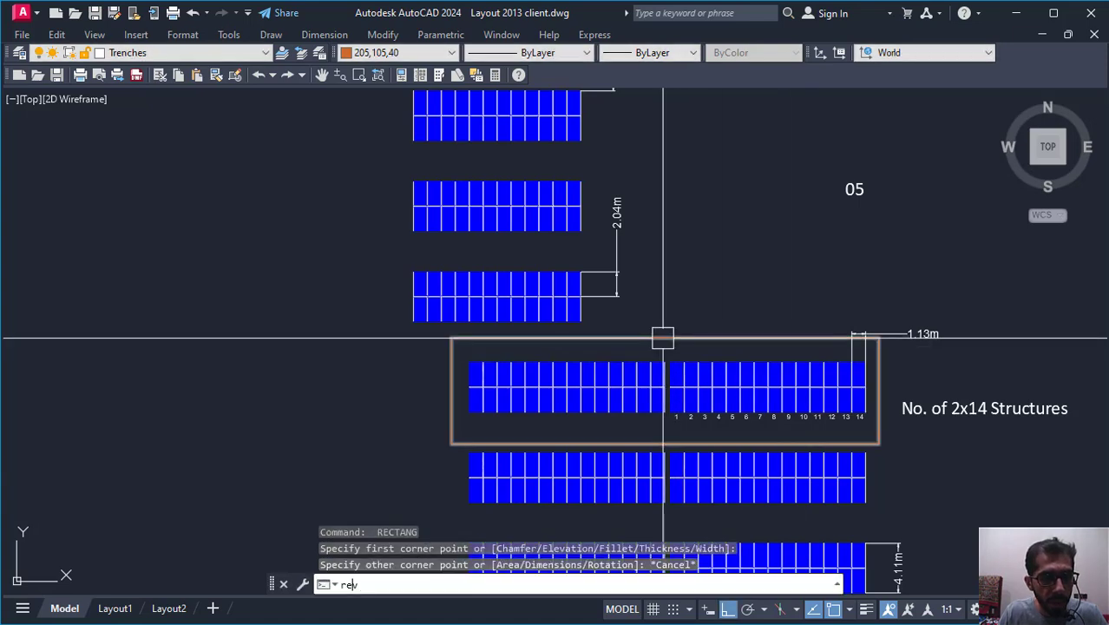
pyautogui.press('Return')
pyautogui.press('Escape')
# Step: Try to turn the rectangle around the first 2x14 row into a revision cloud, and check the numbered modules inside it
pyautogui.write('revcloud')
pyautogui.press('Return')
pyautogui.press('Return')
pyautogui.click(644, 338)
pyautogui.scroll(-2, 577, 246)
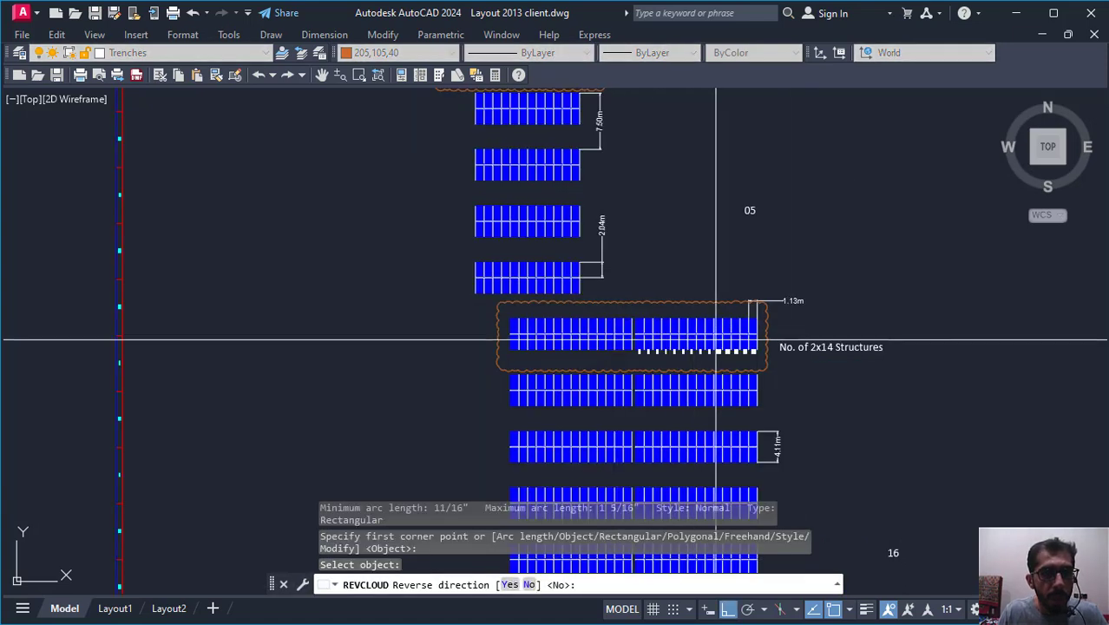
pyautogui.scroll(2, 755, 351)
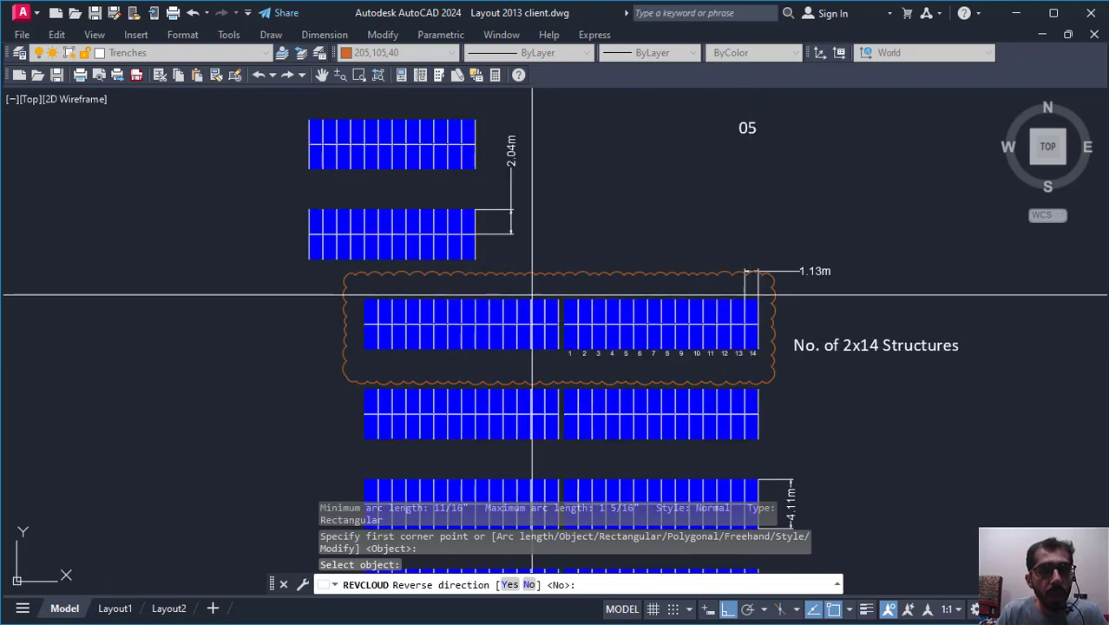
pyautogui.scroll(4, 791, 382)
pyautogui.scroll(-2, 690, 356)
pyautogui.scroll(2, 421, 337)
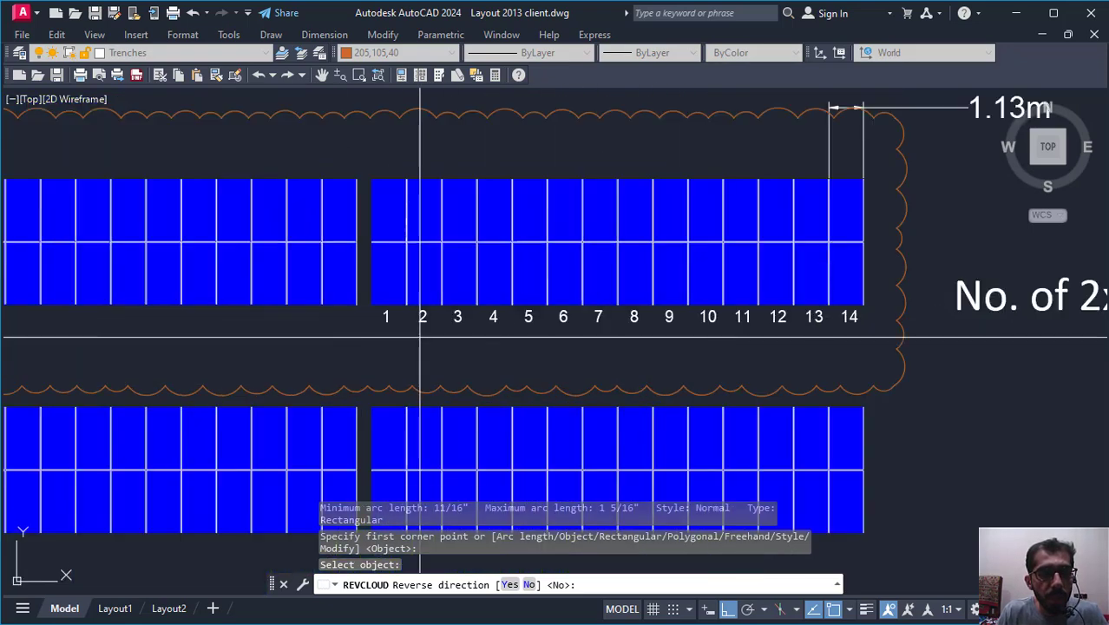
pyautogui.moveTo(840, 335); pyautogui.dragTo(808, 354, button='middle')
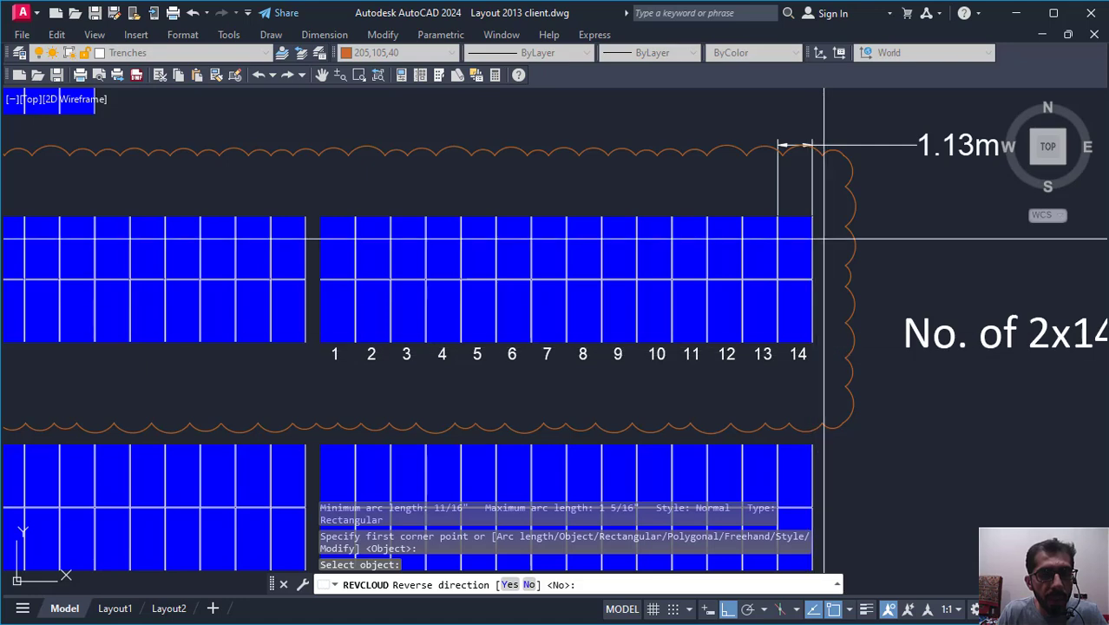
pyautogui.scroll(4, 823, 238)
pyautogui.press('Escape')
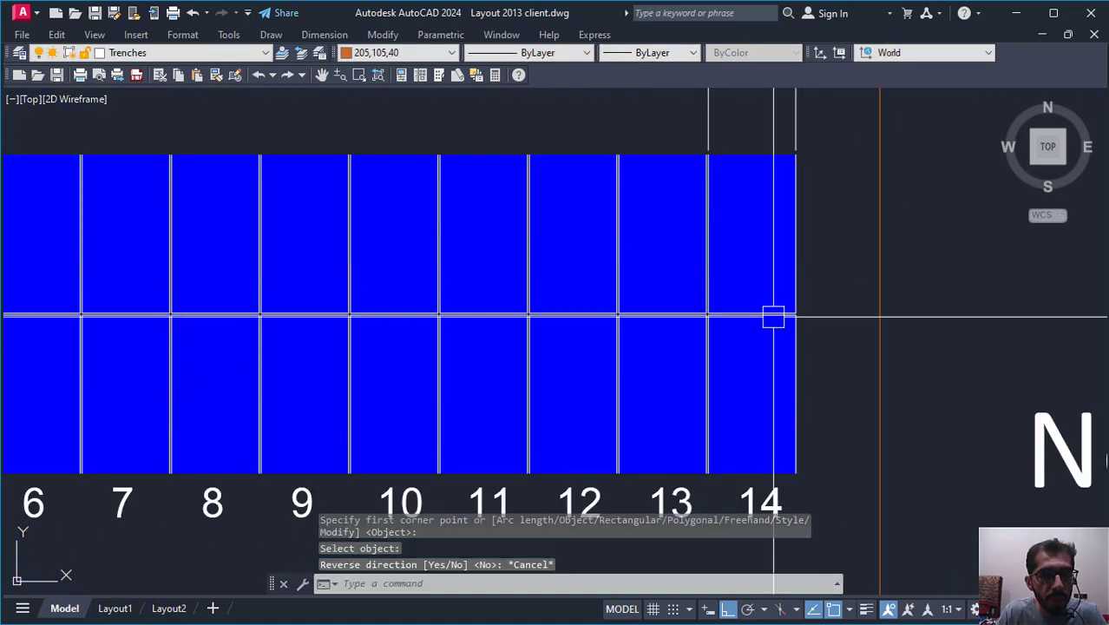
# Step: Convert the rectangle around the first 2x14 row into a revision cloud, keeping its arc direction unreversed
pyautogui.scroll(-4, 775, 321)
pyautogui.write('revcloud')
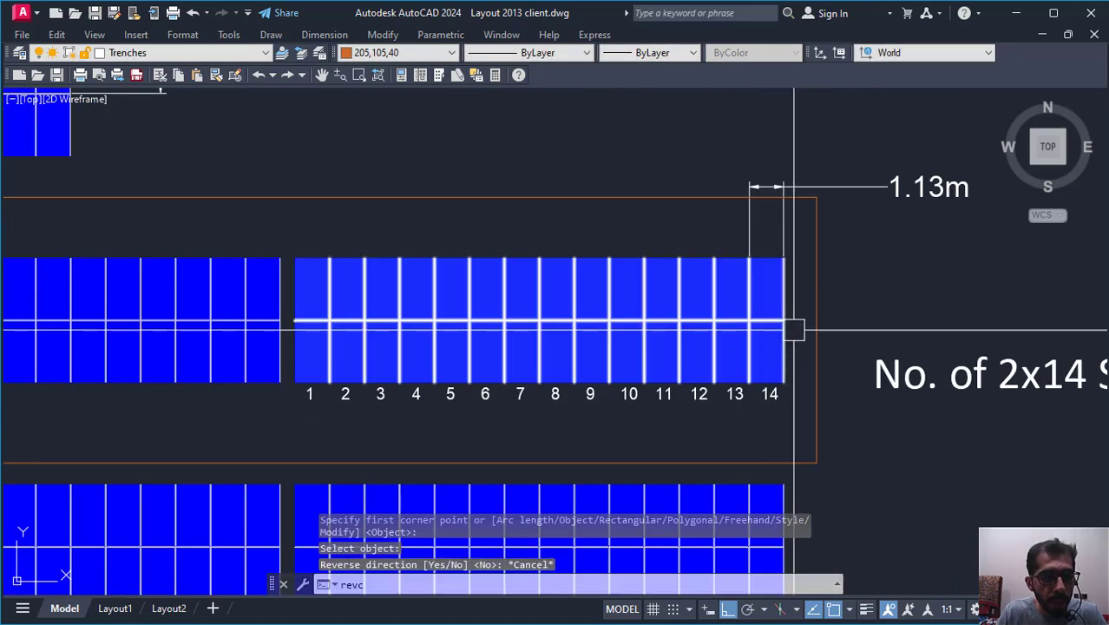
pyautogui.press('Return')
pyautogui.press('Return')
pyautogui.click(817, 292)
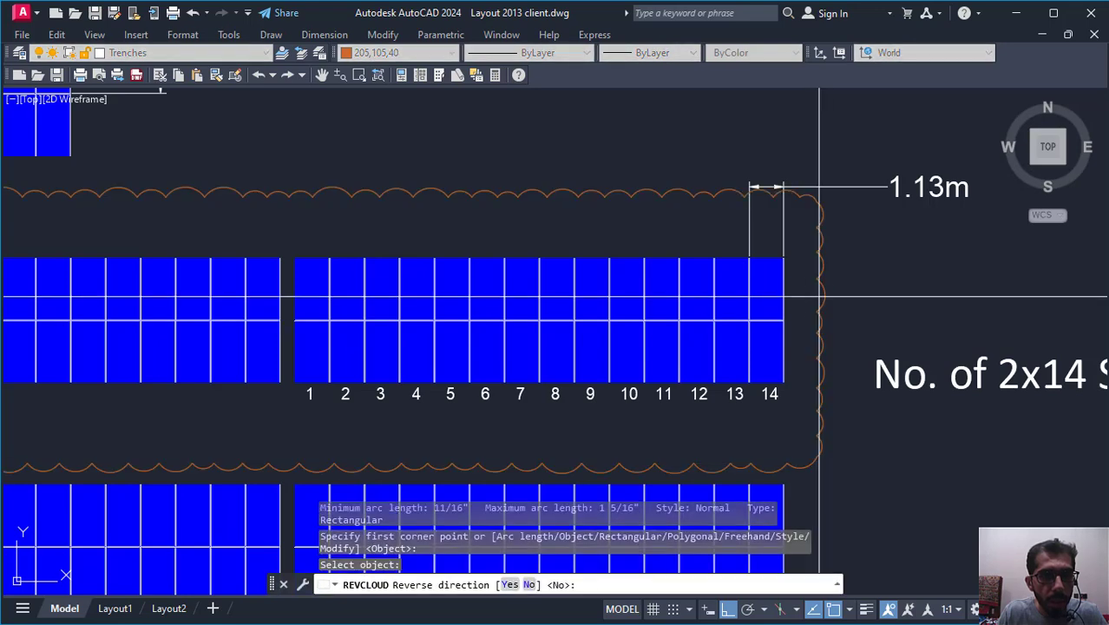
pyautogui.press('Return')
pyautogui.scroll(2, 727, 295)
pyautogui.scroll(-4, 805, 309)
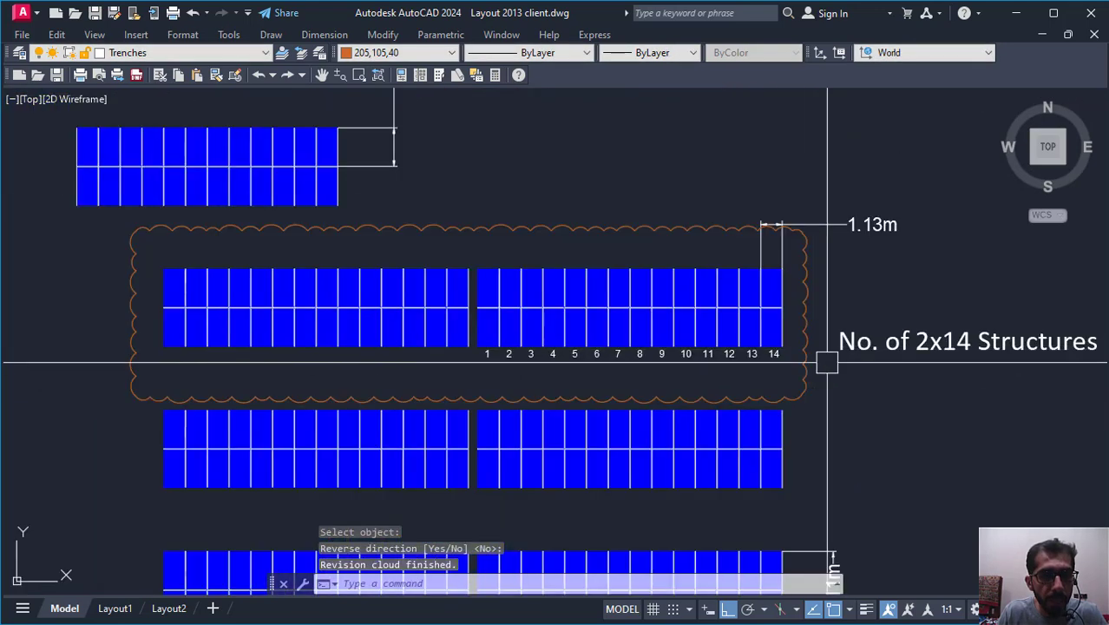
# Step: Examine the 2x14 structure rows below the revision cloud and their spacing dimensions
pyautogui.scroll(-4, 799, 410)
pyautogui.moveTo(799, 411); pyautogui.dragTo(748, 267, button='middle')
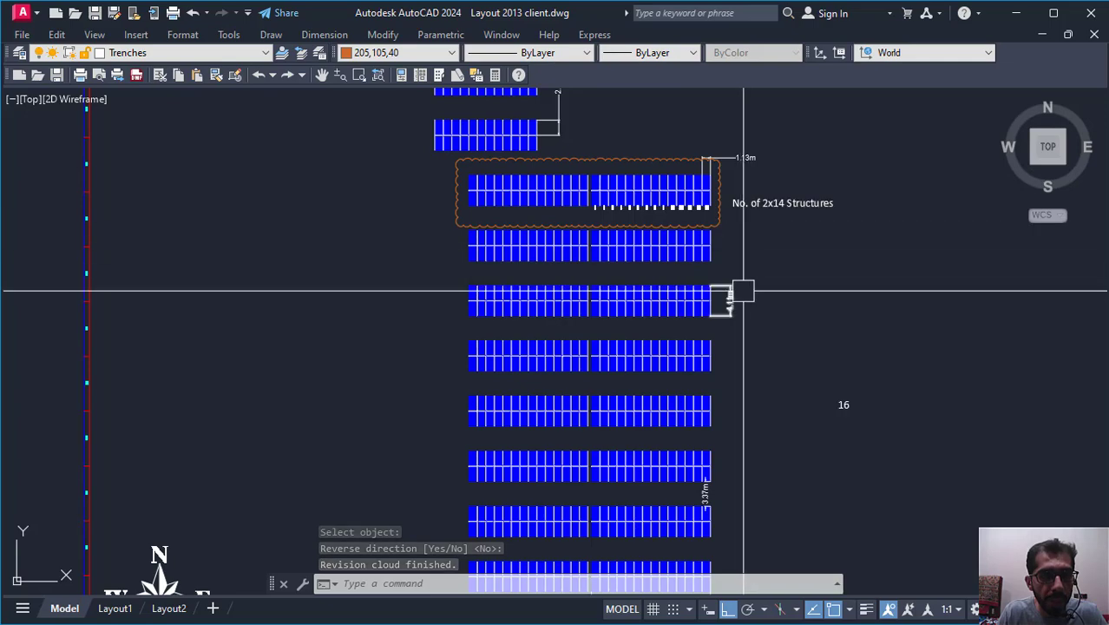
pyautogui.scroll(-3, 746, 365)
pyautogui.scroll(3, 736, 280)
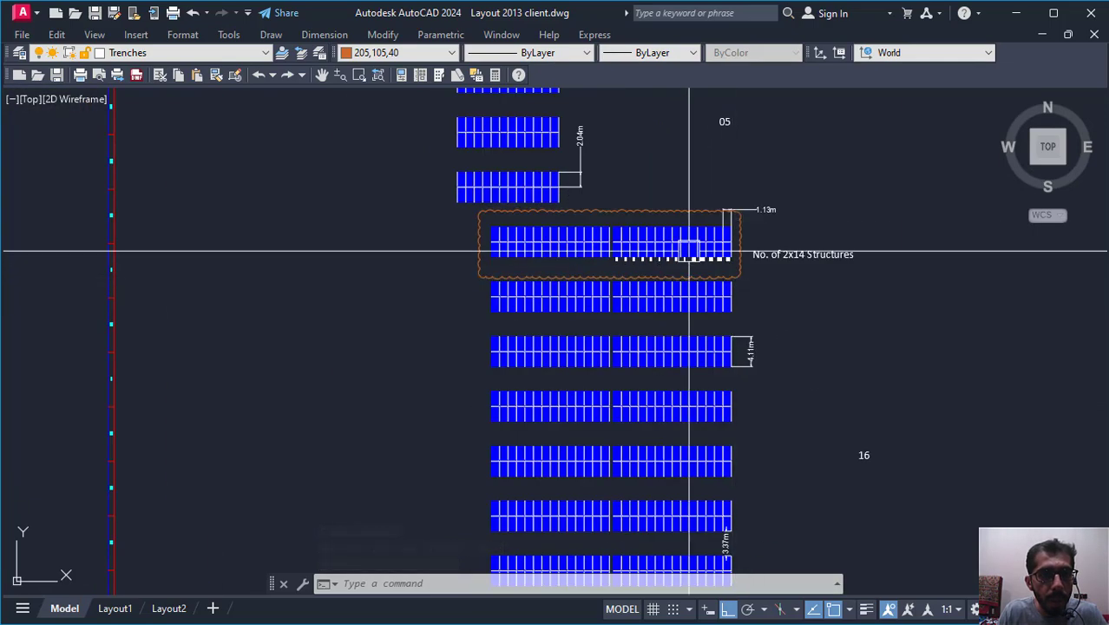
# Step: Examine the clouded 2x14 row, its numbered modules and the surrounding structures on the PV General Layout sheet
pyautogui.scroll(4, 664, 241)
pyautogui.scroll(-4, 780, 255)
pyautogui.scroll(4, 766, 289)
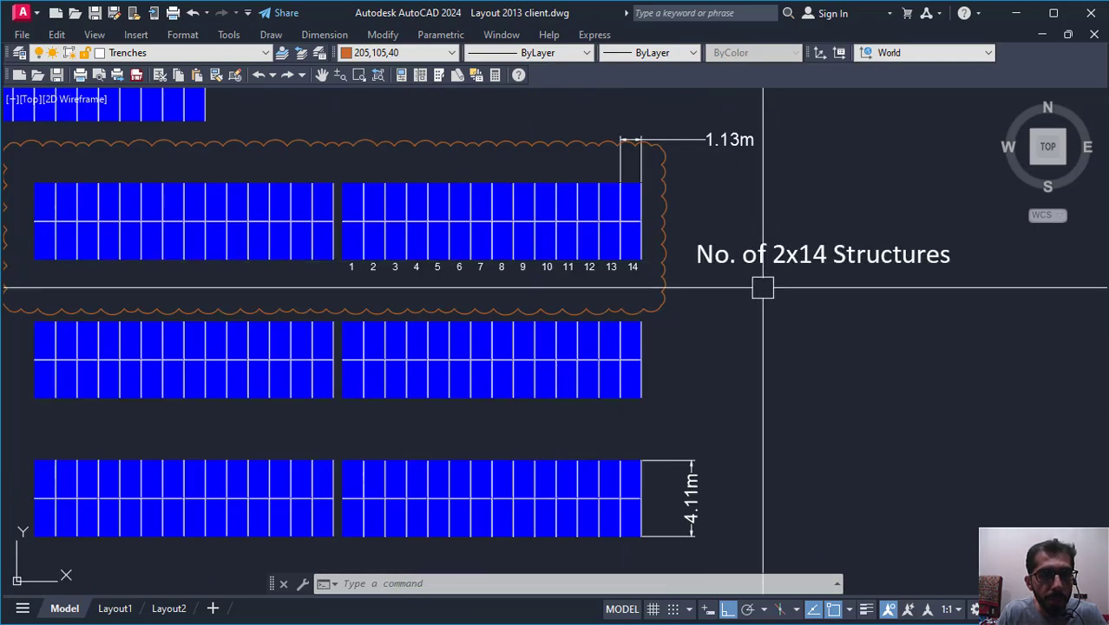
pyautogui.scroll(-4, 746, 286)
pyautogui.moveTo(733, 504); pyautogui.dragTo(749, 382, button='middle')
pyautogui.scroll(-4, 801, 148)
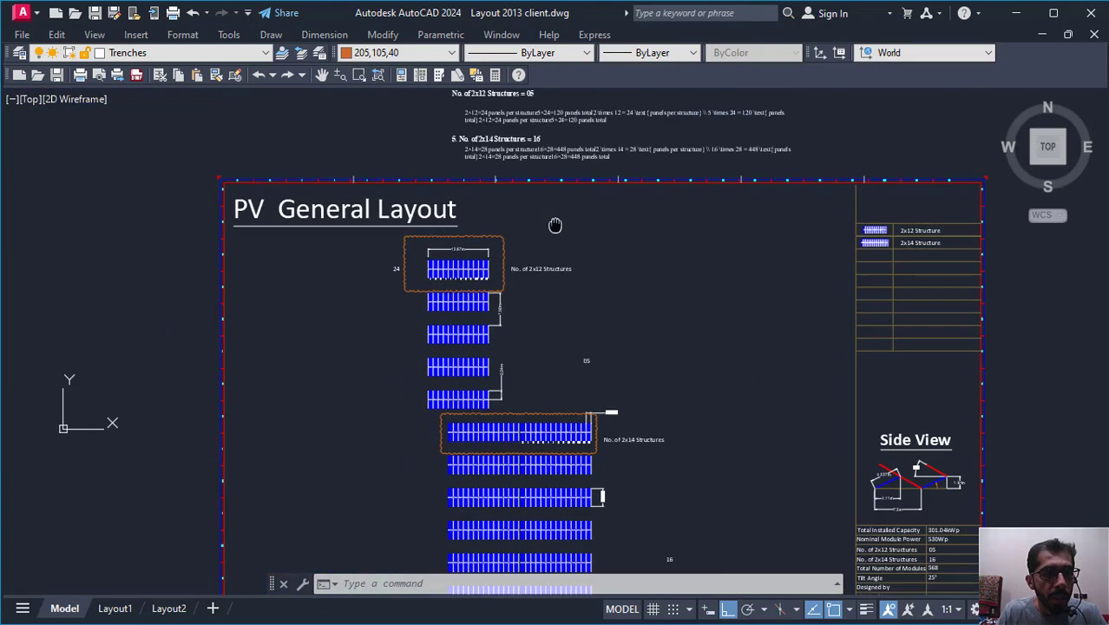
pyautogui.scroll(8, 555, 223)
pyautogui.moveTo(818, 293); pyautogui.dragTo(815, 392, button='middle')
pyautogui.scroll(2, 788, 349)
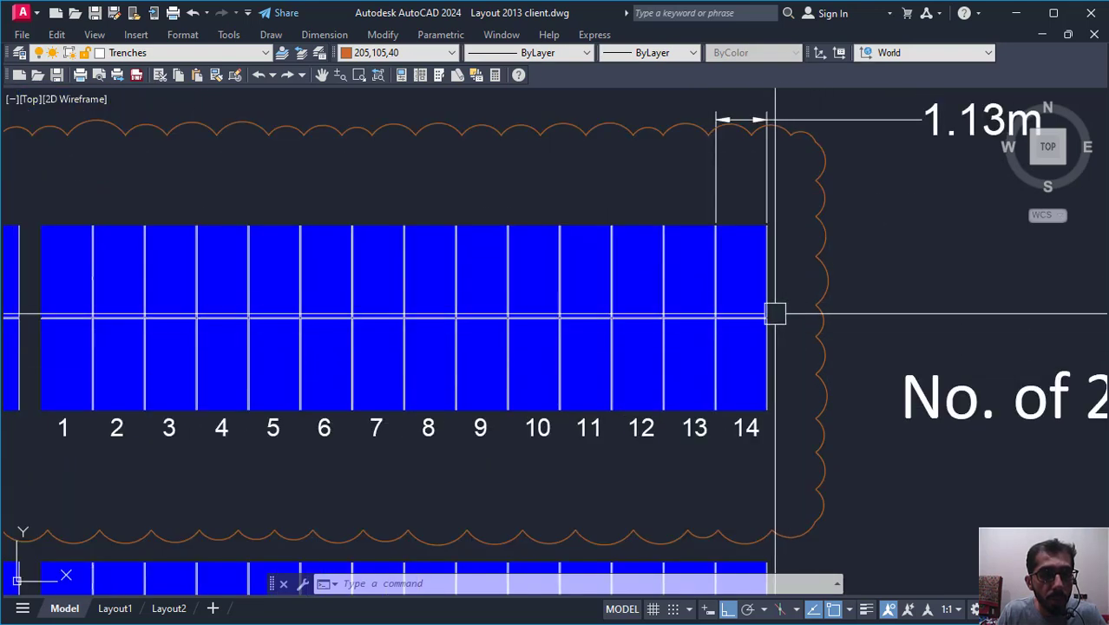
# Step: Draw a rectangle around the single 2x14 structure numbered 1 to 14 inside the revision cloud
pyautogui.scroll(-5, 768, 348)
pyautogui.scroll(4, 720, 366)
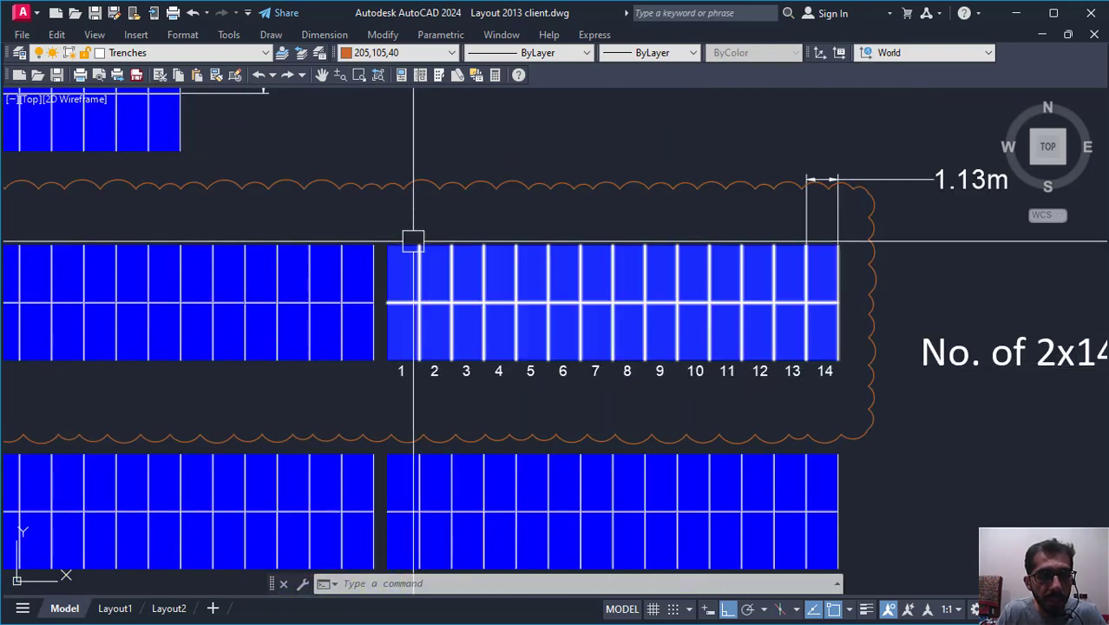
pyautogui.write('rec')
pyautogui.press('Return')
pyautogui.click(383, 225)
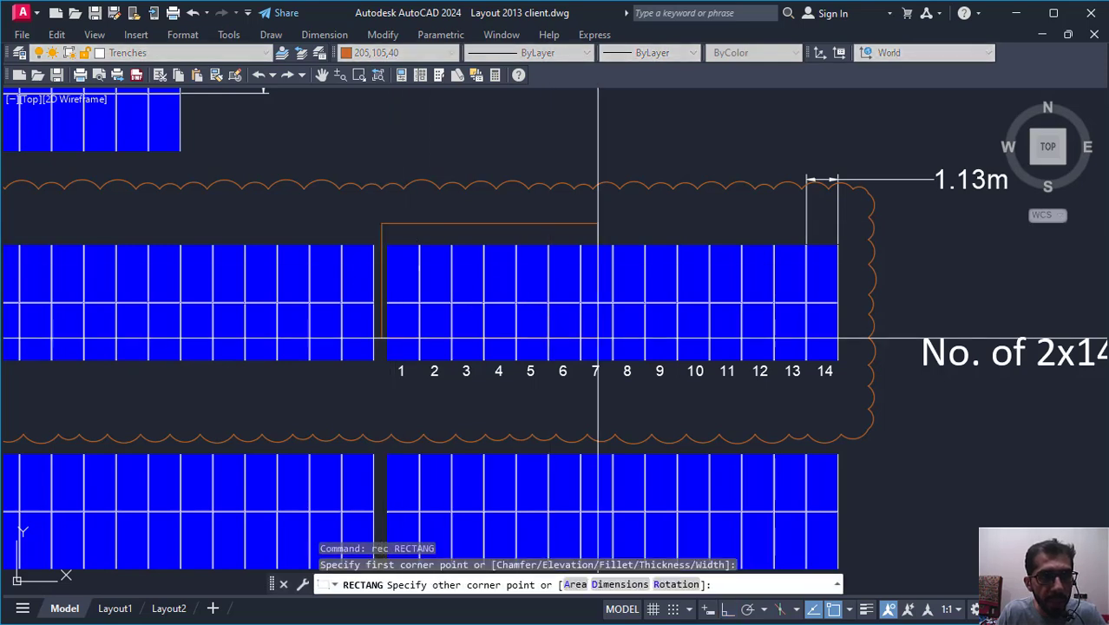
pyautogui.scroll(4, 818, 369)
pyautogui.press('Escape')
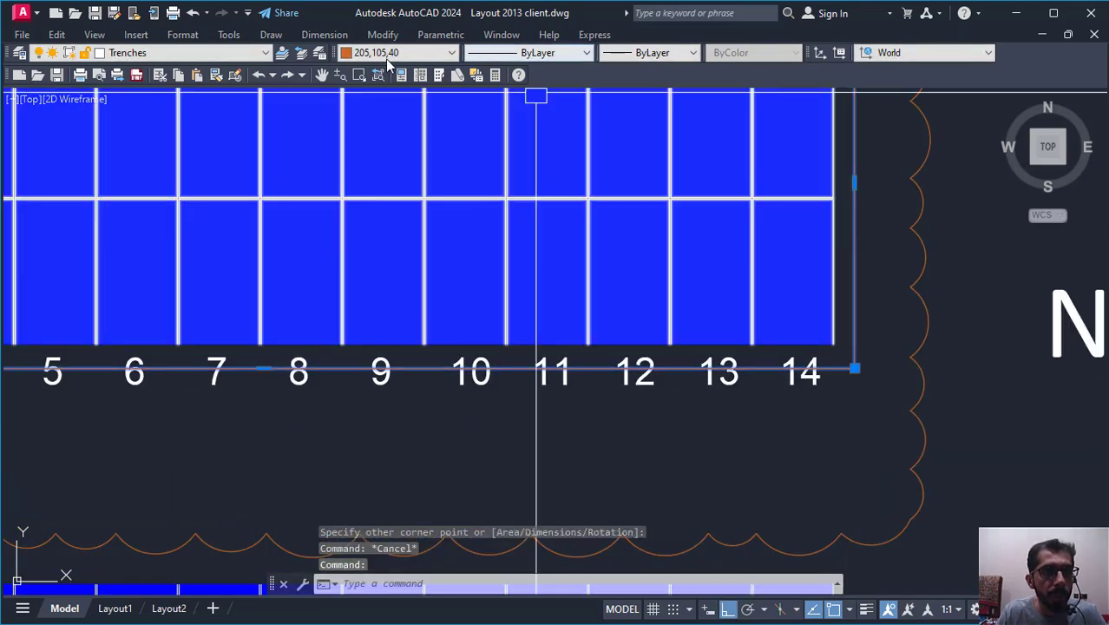
# Step: Set the colour of the rectangle around the numbered 2x14 structure to Yellow
pyautogui.click(392, 54)
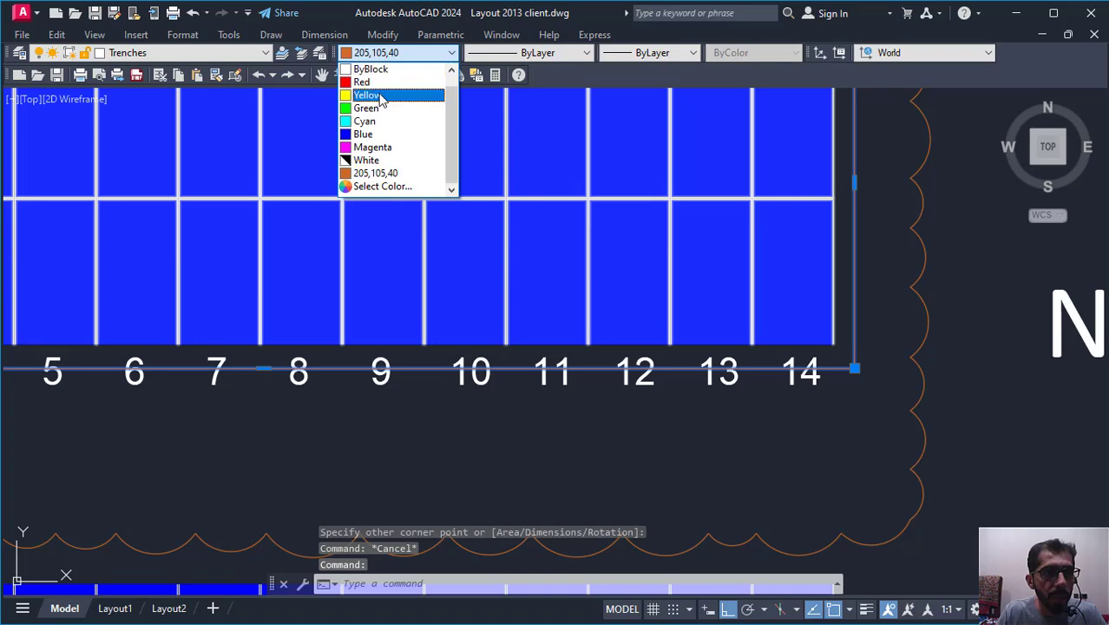
pyautogui.click(379, 95)
pyautogui.scroll(-4, 762, 417)
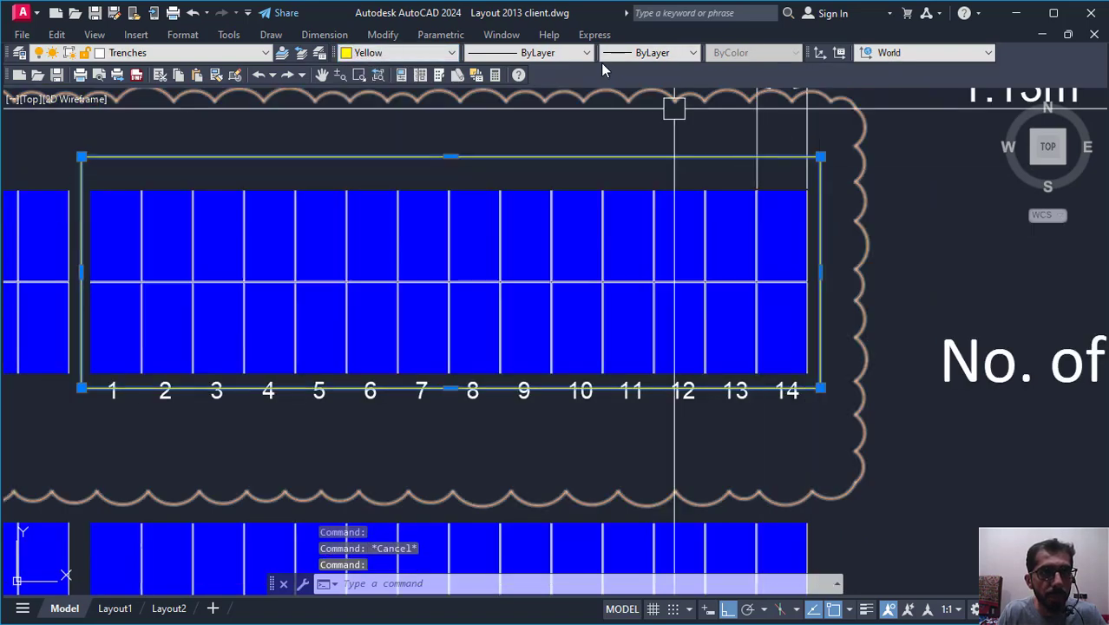
# Step: Give the yellow rectangle a 0.30 mm lineweight and turn on lineweight display
pyautogui.click(650, 53)
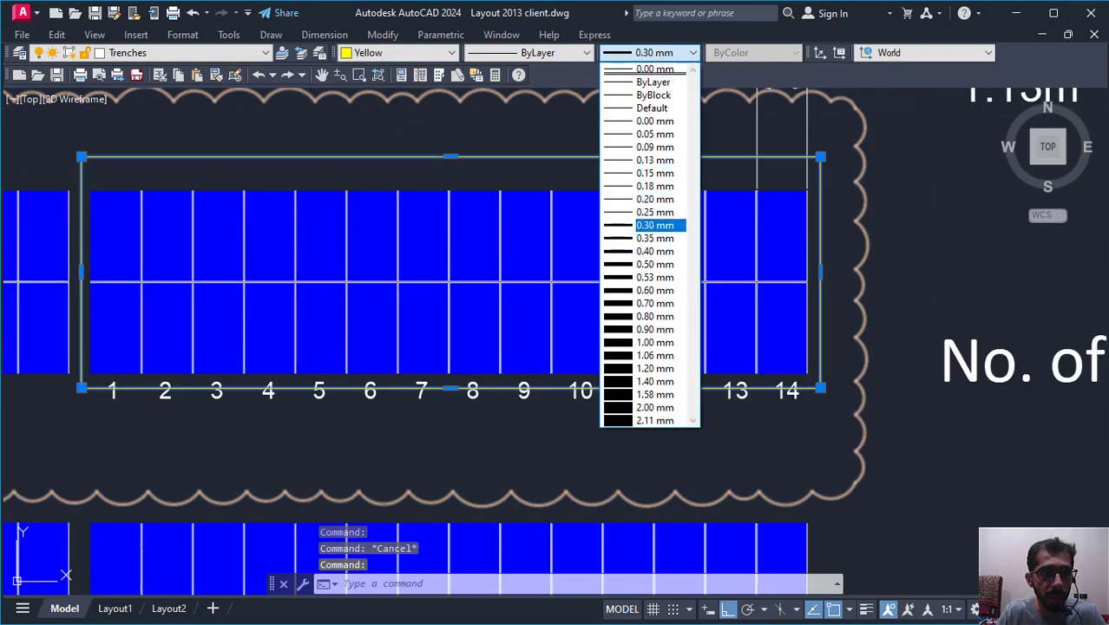
pyautogui.click(656, 226)
pyautogui.press('Escape')
pyautogui.scroll(-4, 672, 310)
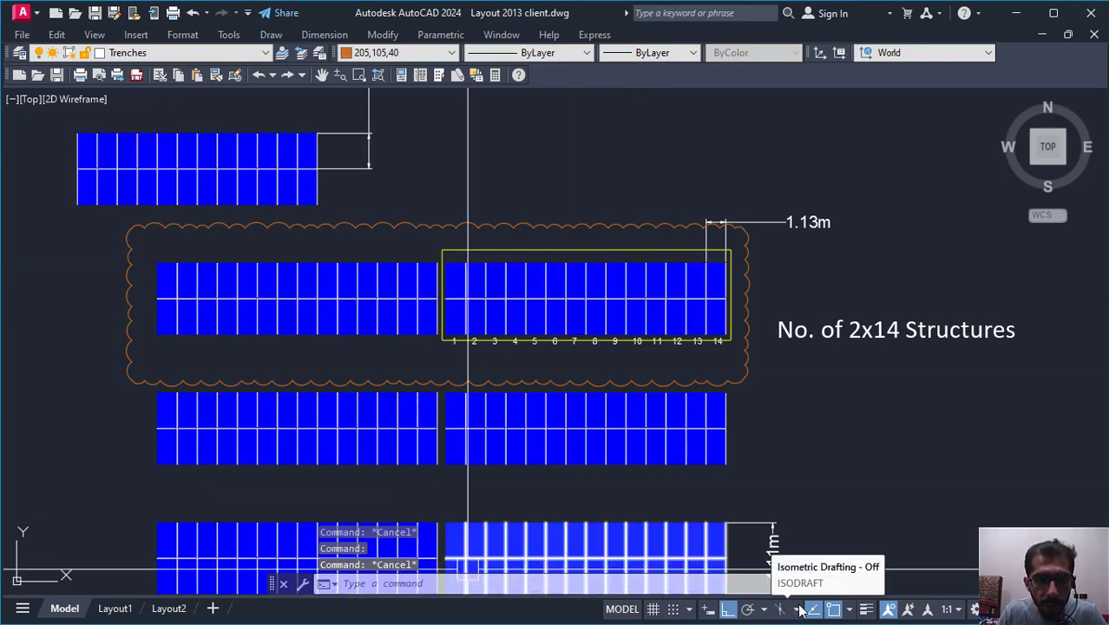
pyautogui.click(865, 612)
# Step: Move the module numbers 1 to 14 down so they sit just below the yellow rectangle
pyautogui.scroll(4, 594, 342)
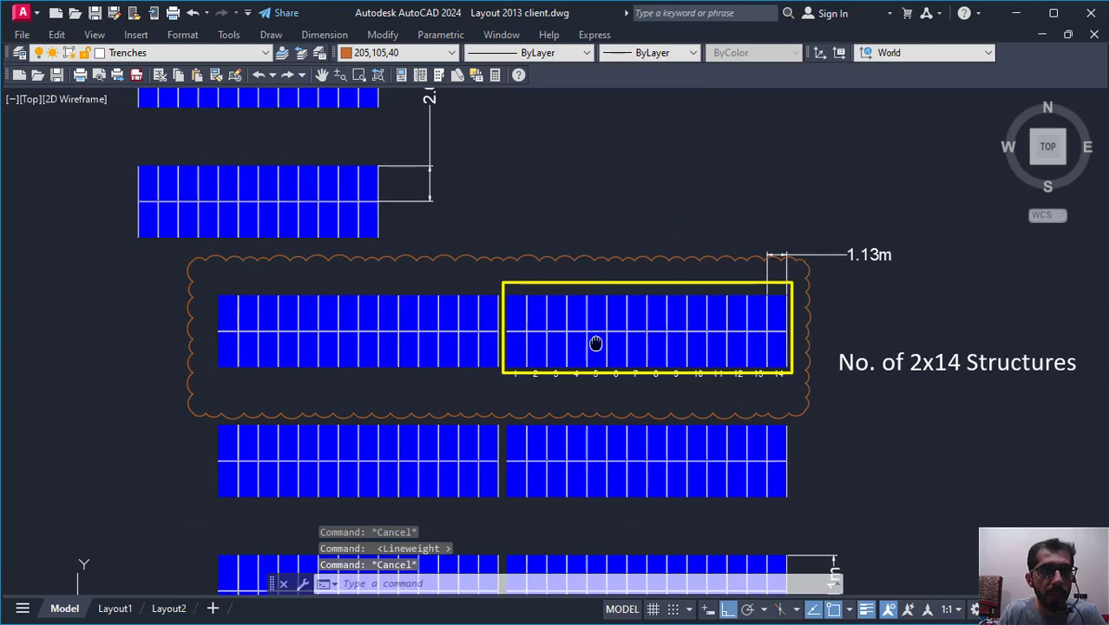
pyautogui.press('space')
pyautogui.click(399, 402)
pyautogui.scroll(-2, 594, 367)
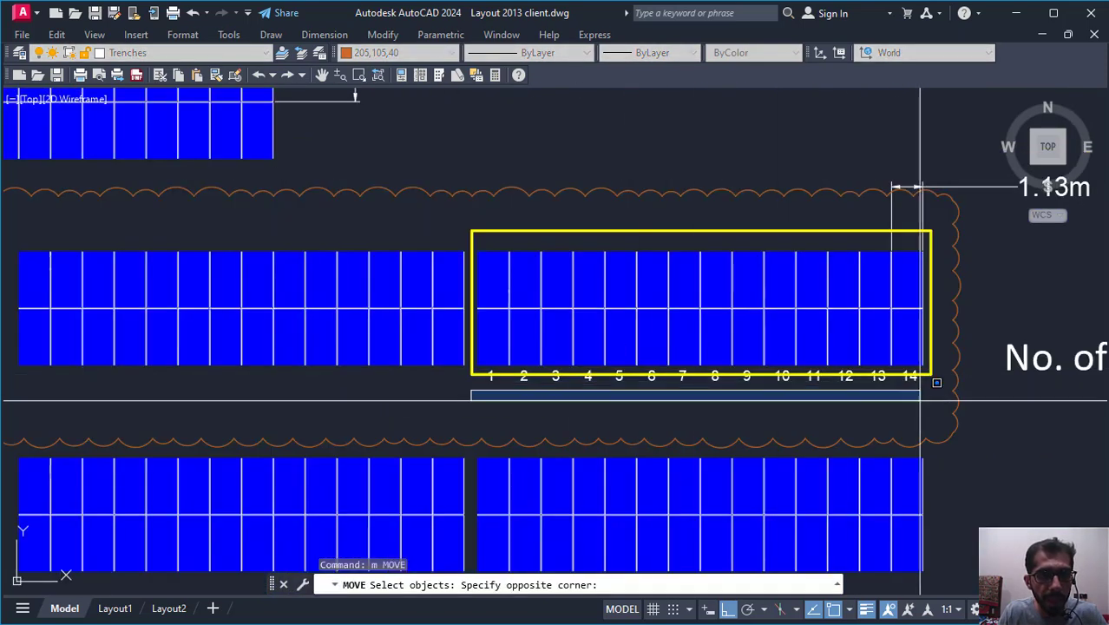
pyautogui.click(924, 367)
pyautogui.scroll(2, 894, 409)
pyautogui.press('space')
pyautogui.click(961, 406)
pyautogui.click(961, 421)
pyautogui.press('Escape')
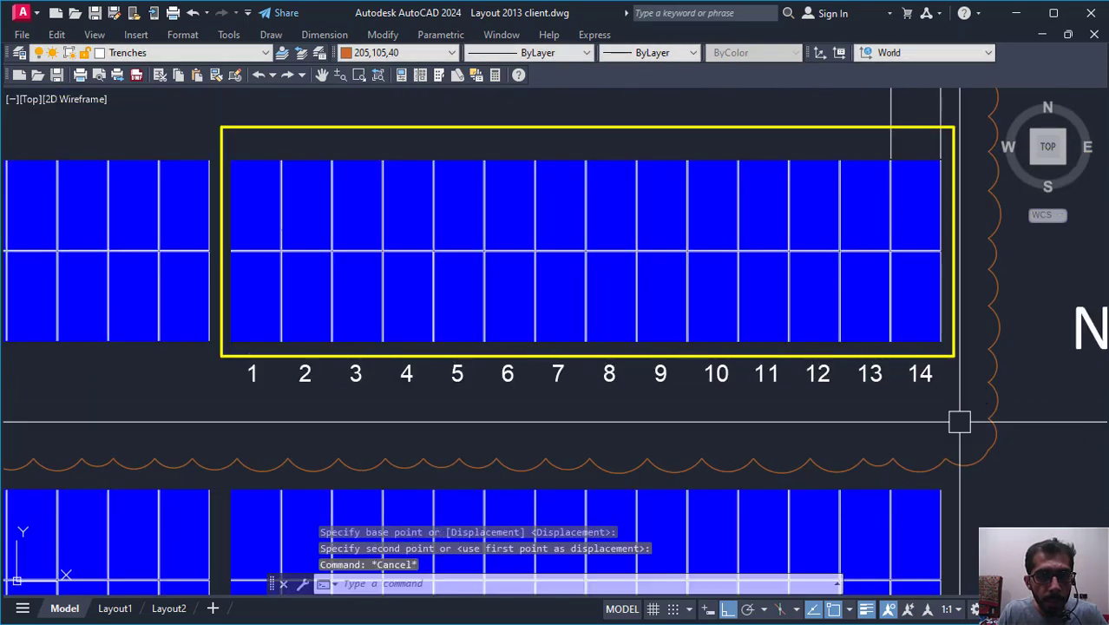
# Step: Read the panel calculation note for the 2x14 structures above the sheet
pyautogui.scroll(-6, 916, 410)
pyautogui.scroll(-2, 865, 377)
pyautogui.moveTo(735, 288); pyautogui.dragTo(709, 424, button='middle')
pyautogui.moveTo(687, 247); pyautogui.dragTo(696, 453, button='middle')
pyautogui.scroll(4, 718, 250)
pyautogui.moveTo(745, 291); pyautogui.dragTo(525, 262, button='middle')
pyautogui.scroll(4, 613, 289)
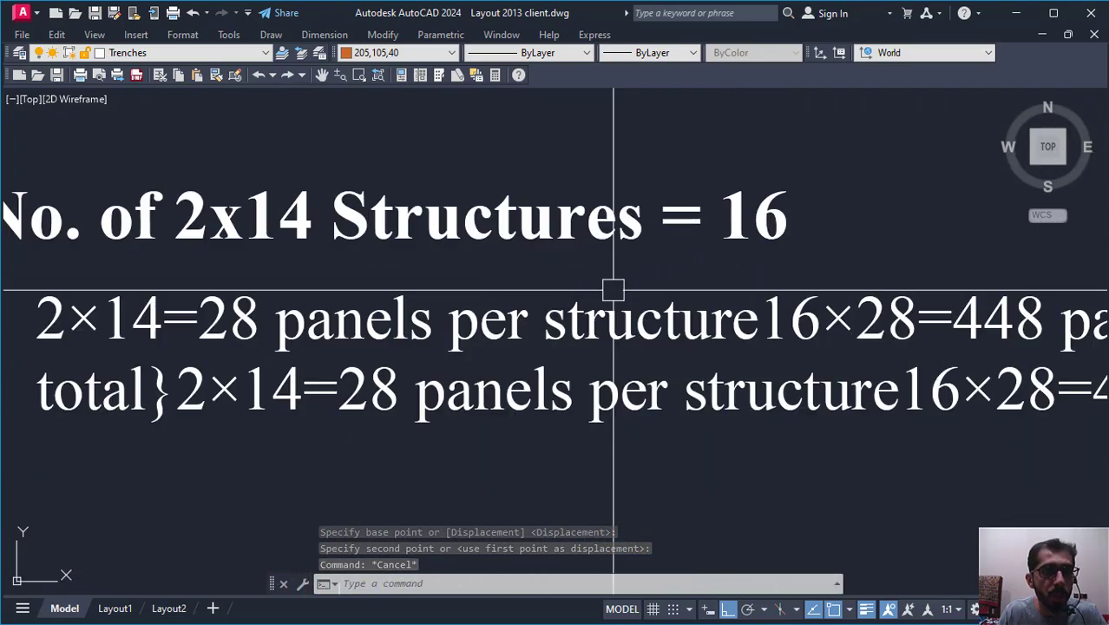
# Step: Review the rows of 2x14 structures below the yellow rectangle against the calculation note
pyautogui.scroll(-6, 633, 284)
pyautogui.scroll(6, 586, 270)
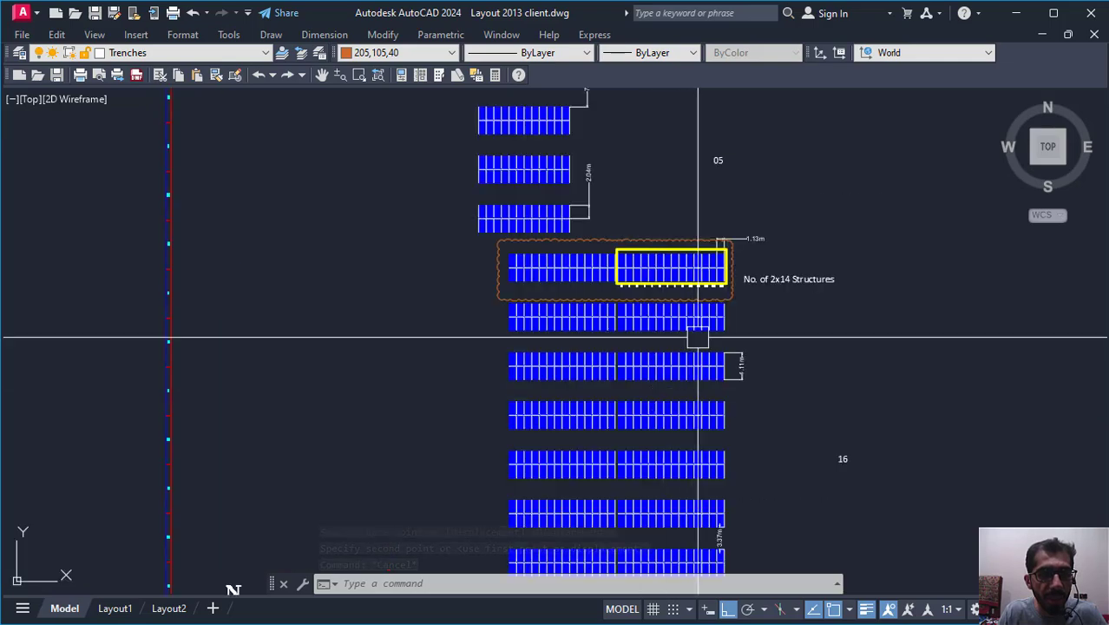
pyautogui.moveTo(614, 383); pyautogui.dragTo(617, 208, button='middle')
pyautogui.scroll(-2, 618, 264)
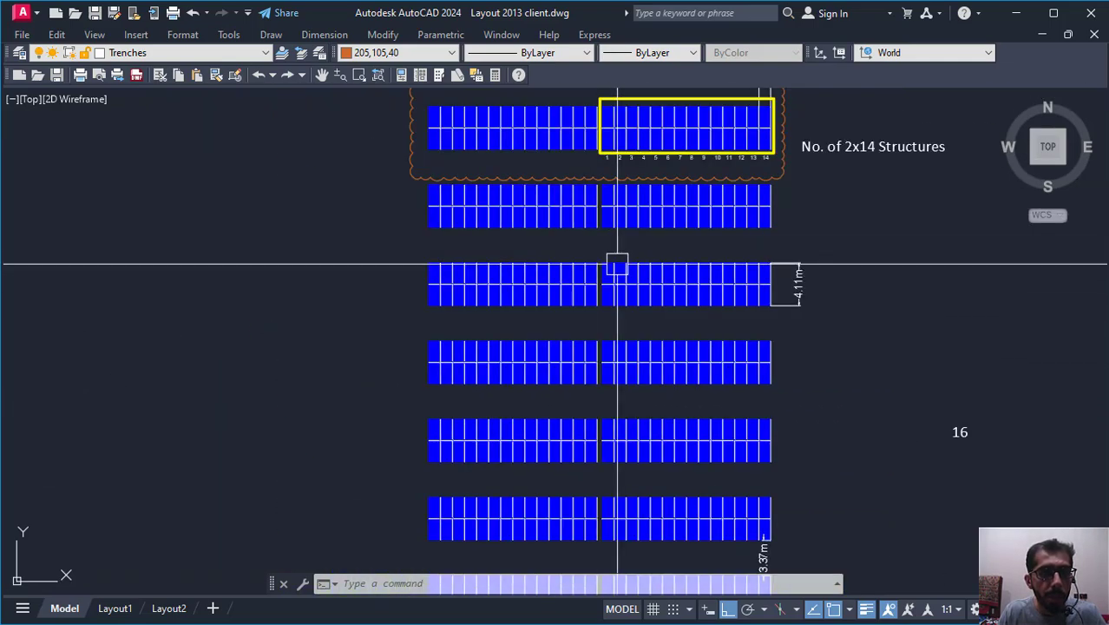
pyautogui.scroll(-2, 595, 515)
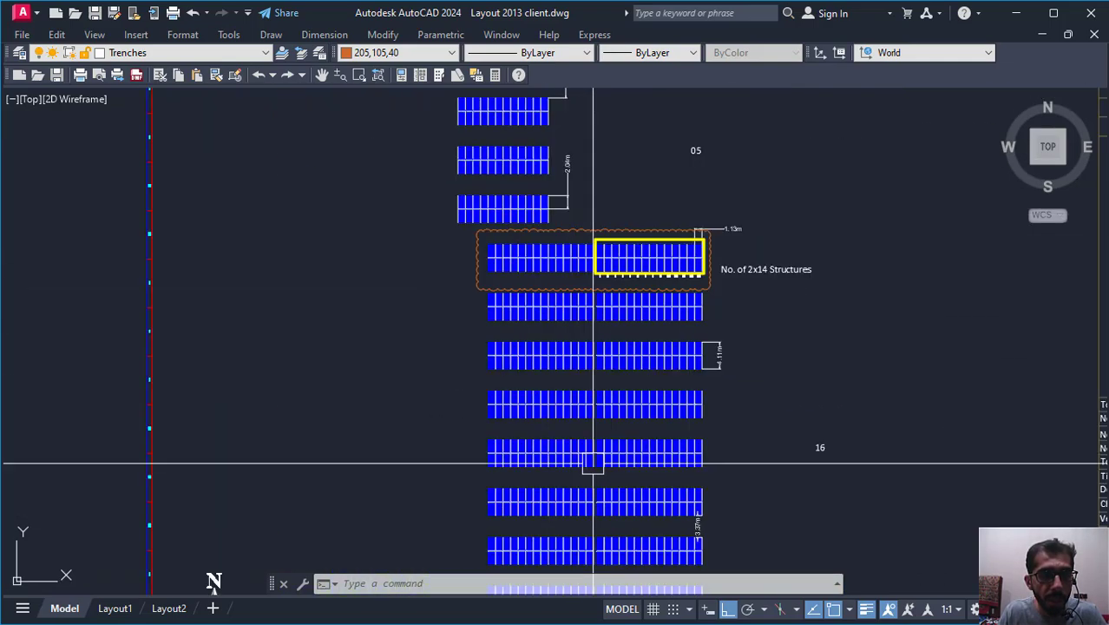
pyautogui.moveTo(594, 526); pyautogui.dragTo(649, 336, button='middle')
pyautogui.scroll(-4, 588, 348)
pyautogui.moveTo(562, 100); pyautogui.dragTo(587, 311, button='middle')
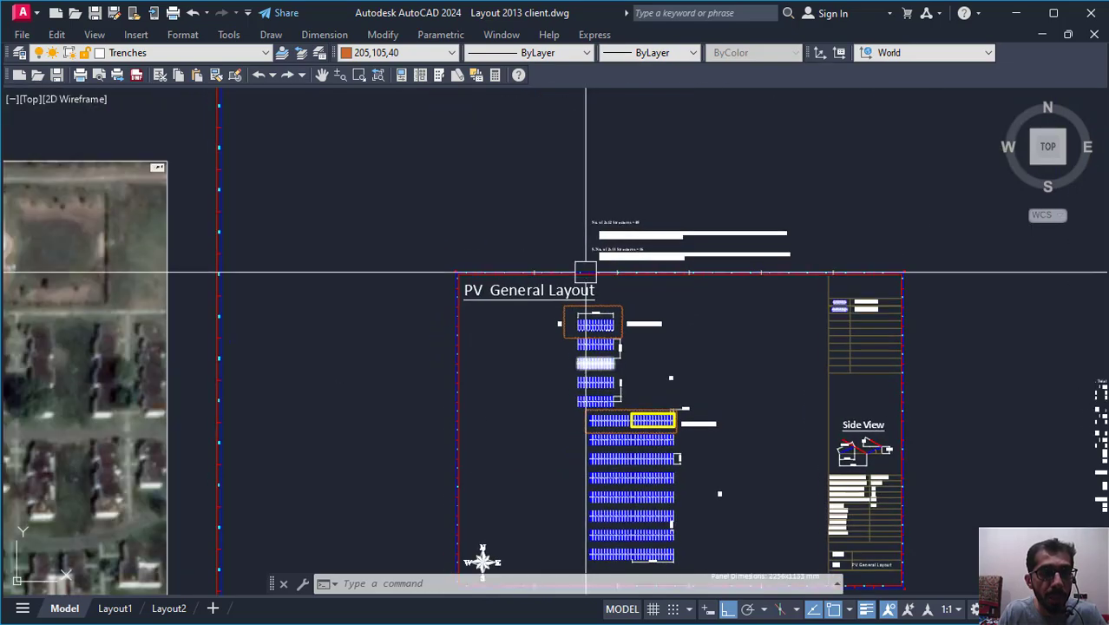
# Step: Check the multiplication for the total number of panels in the 2x14 structures note
pyautogui.scroll(6, 601, 247)
pyautogui.scroll(4, 772, 249)
pyautogui.moveTo(772, 249); pyautogui.dragTo(703, 252, button='middle')
pyautogui.scroll(-2, 584, 206)
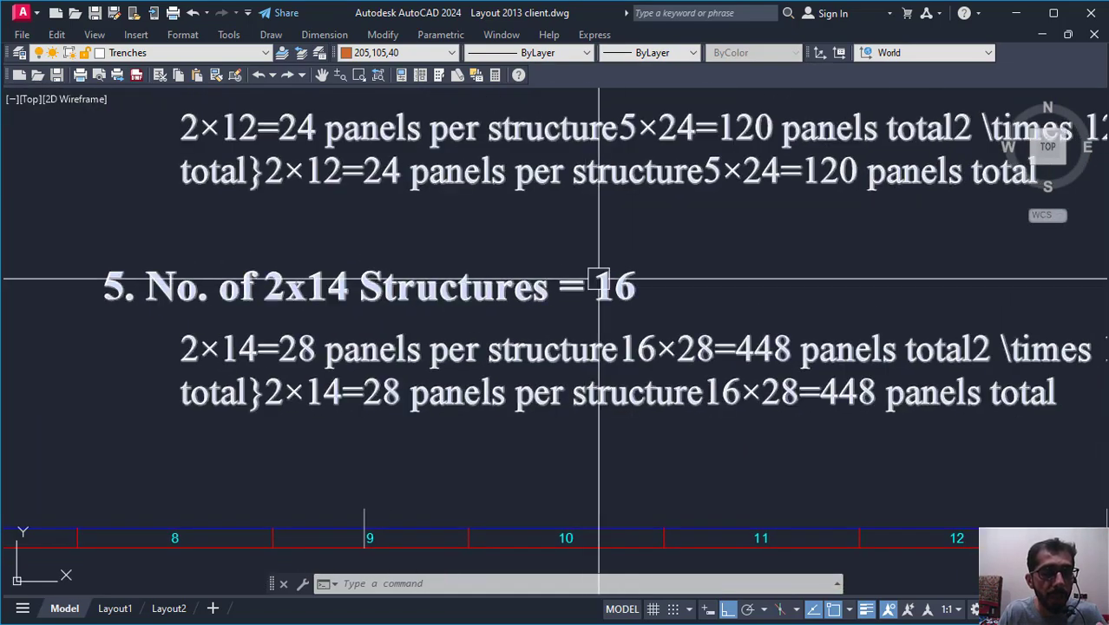
pyautogui.scroll(-2, 601, 312)
pyautogui.scroll(4, 689, 356)
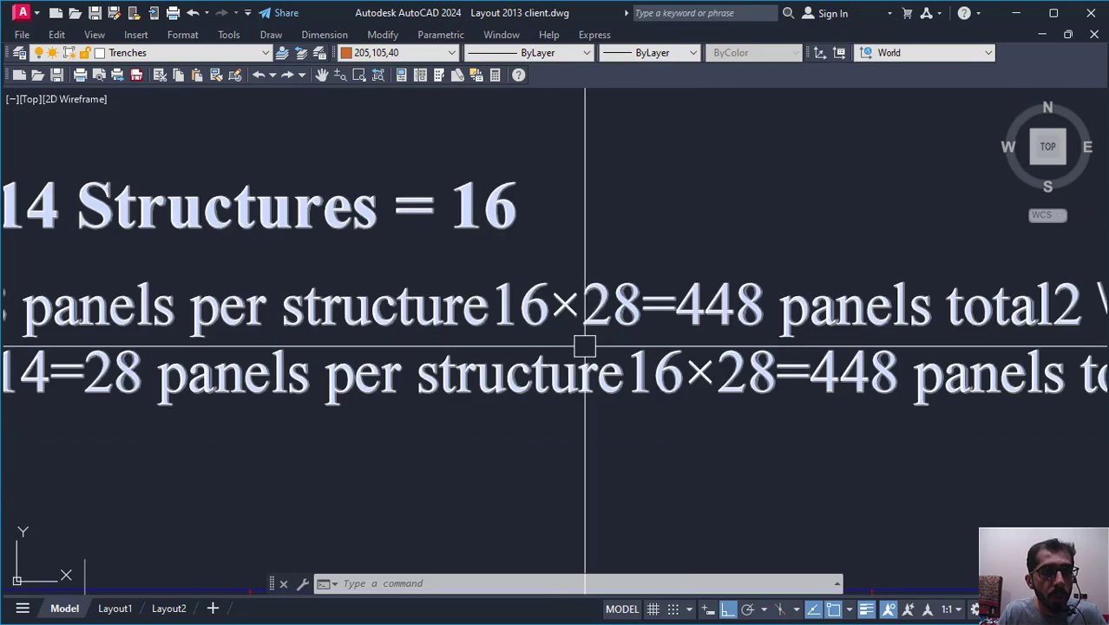
pyautogui.scroll(-2, 599, 345)
pyautogui.scroll(4, 667, 344)
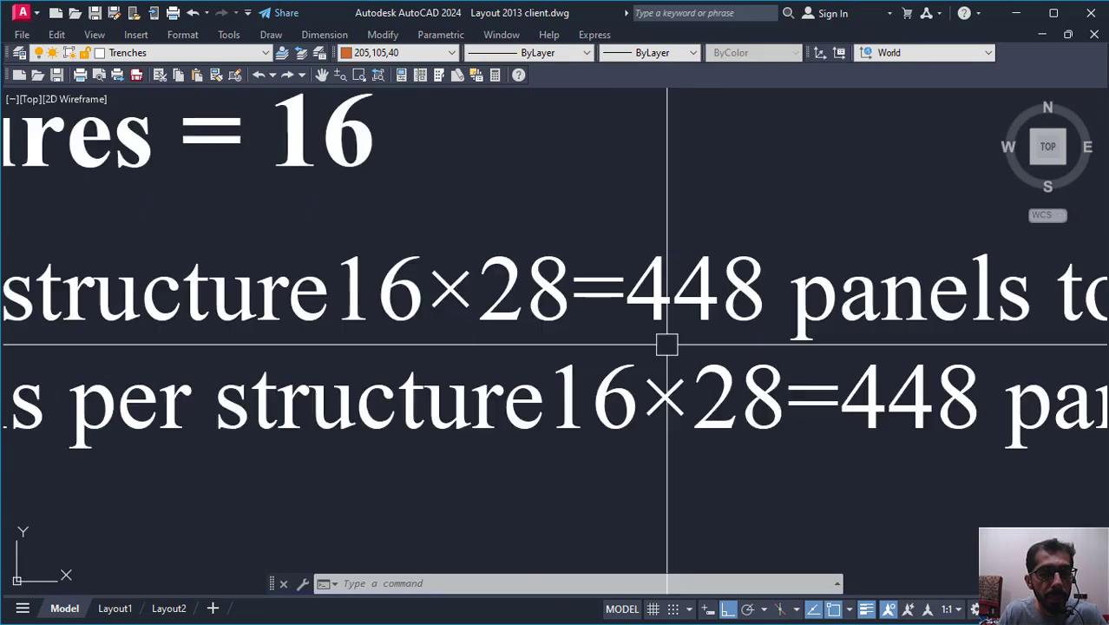
pyautogui.scroll(-3, 703, 341)
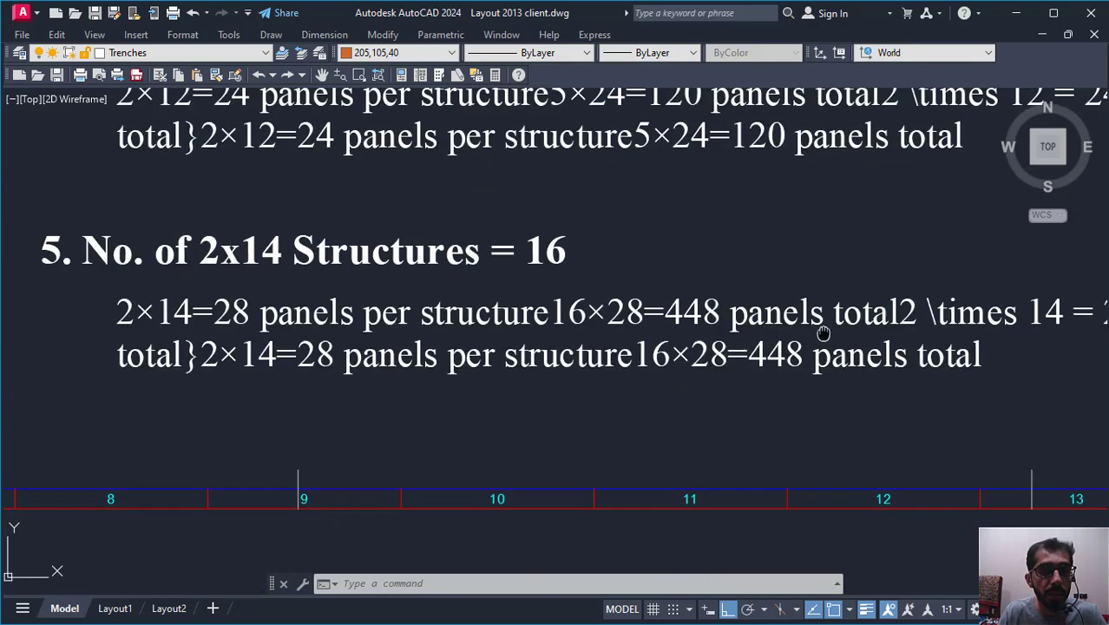
pyautogui.scroll(1, 686, 312)
pyautogui.press('Escape')
pyautogui.scroll(-2, 738, 320)
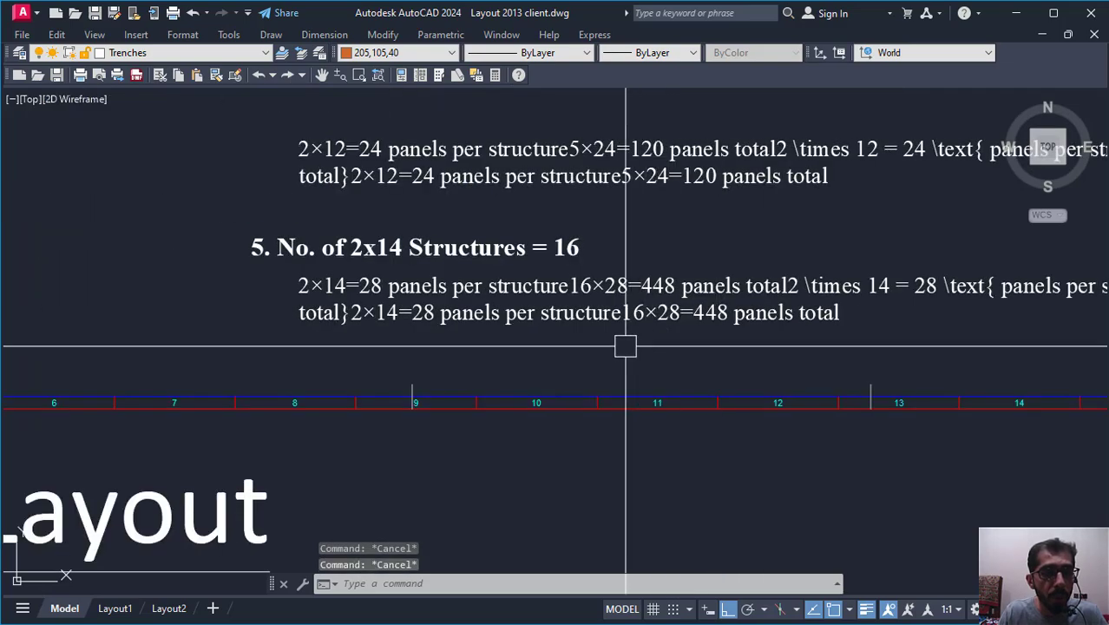
# Step: Copy the label 24 beside the first 2x12 structure straight down next to the lower 2x12 rows
pyautogui.scroll(-6, 653, 277)
pyautogui.moveTo(616, 412)
pyautogui.mouseDown(button='middle')
pyautogui.moveTo(657, 314)
pyautogui.moveTo(663, 224)
pyautogui.mouseUp(button='middle')
pyautogui.moveTo(535, 283); pyautogui.dragTo(516, 185, button='middle')
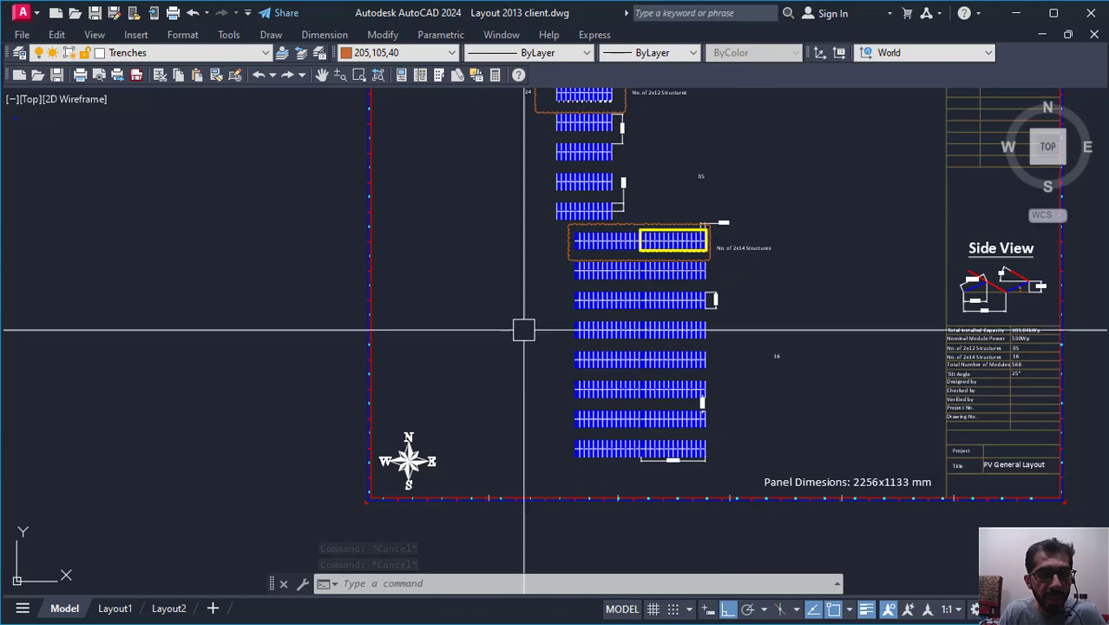
pyautogui.moveTo(556, 270); pyautogui.dragTo(564, 389, button='middle')
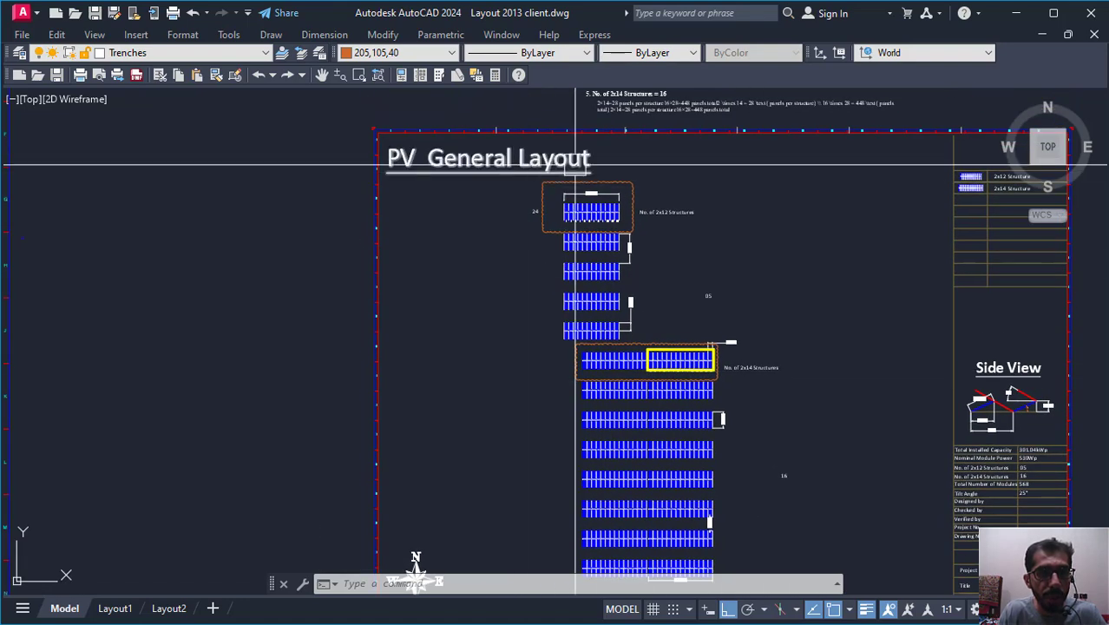
pyautogui.scroll(2, 575, 274)
pyautogui.press('Escape')
pyautogui.moveTo(574, 283); pyautogui.dragTo(594, 279, button='middle')
pyautogui.press('Escape')
pyautogui.write('co')
pyautogui.press('Return')
pyautogui.scroll(3, 534, 188)
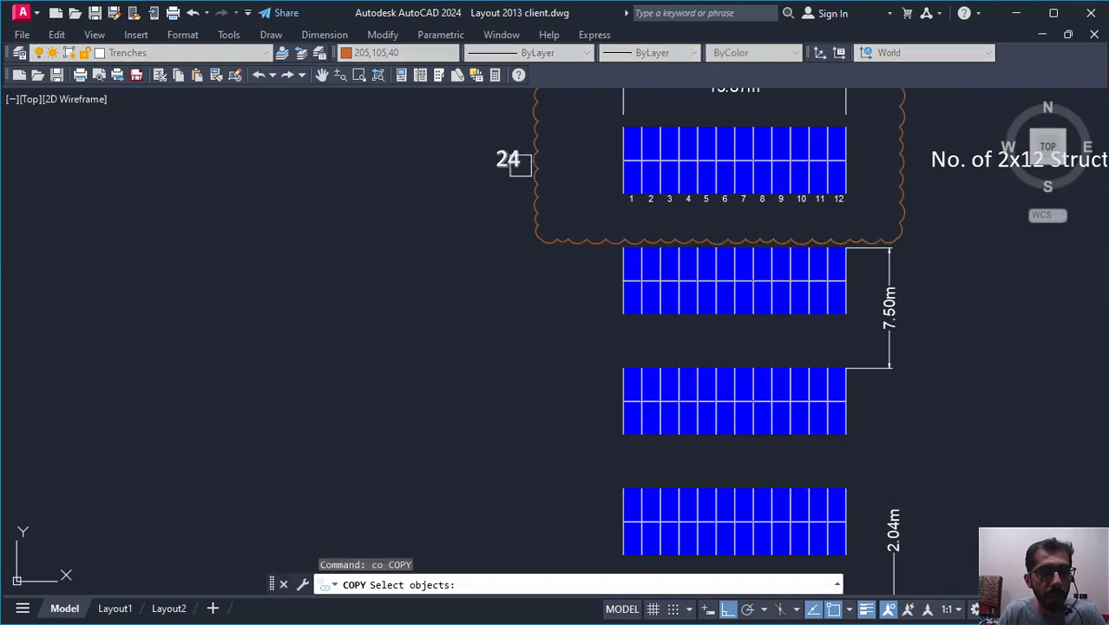
pyautogui.click(519, 165)
pyautogui.press('Return')
pyautogui.click(499, 198)
pyautogui.moveTo(471, 346); pyautogui.dragTo(474, 259, button='middle')
pyautogui.scroll(-2, 474, 259)
pyautogui.click(481, 338)
pyautogui.press('Escape')
# Step: Change the copied label beside the 2x12 rows to 120 and enlarge it with Scale
pyautogui.doubleClick(489, 313)
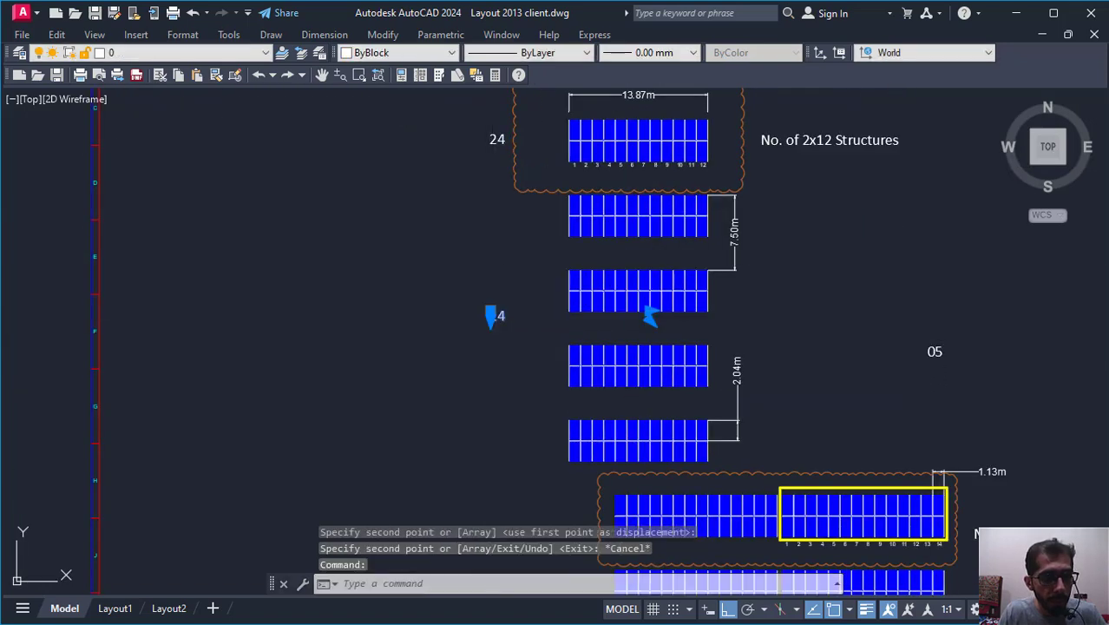
pyautogui.write('120')
pyautogui.click(470, 368)
pyautogui.scroll(4, 478, 327)
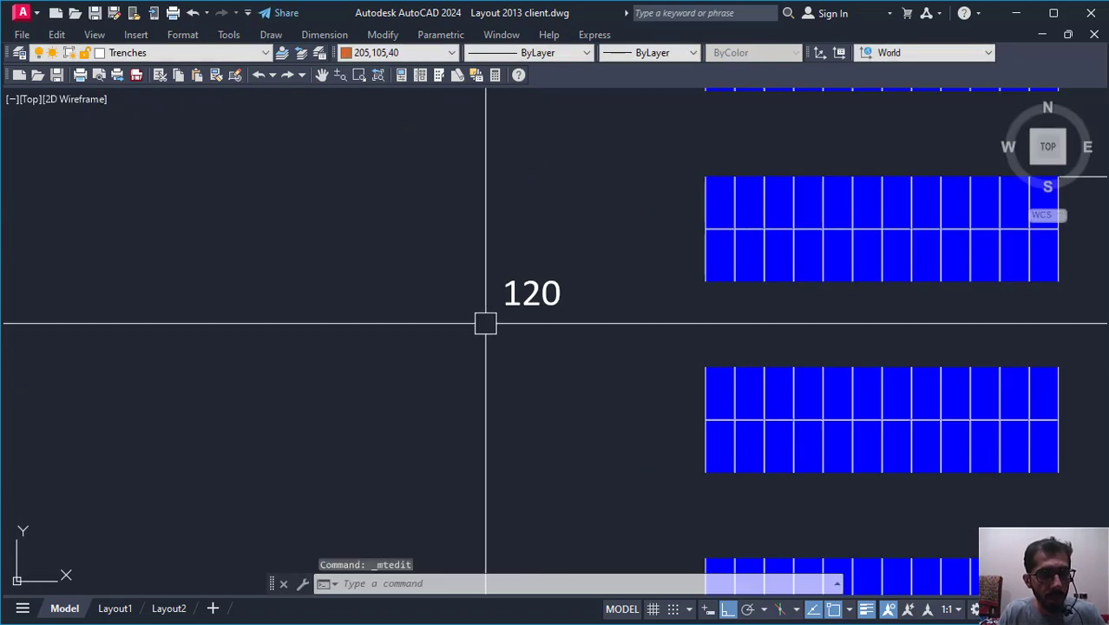
pyautogui.write('sc')
pyautogui.press('Return')
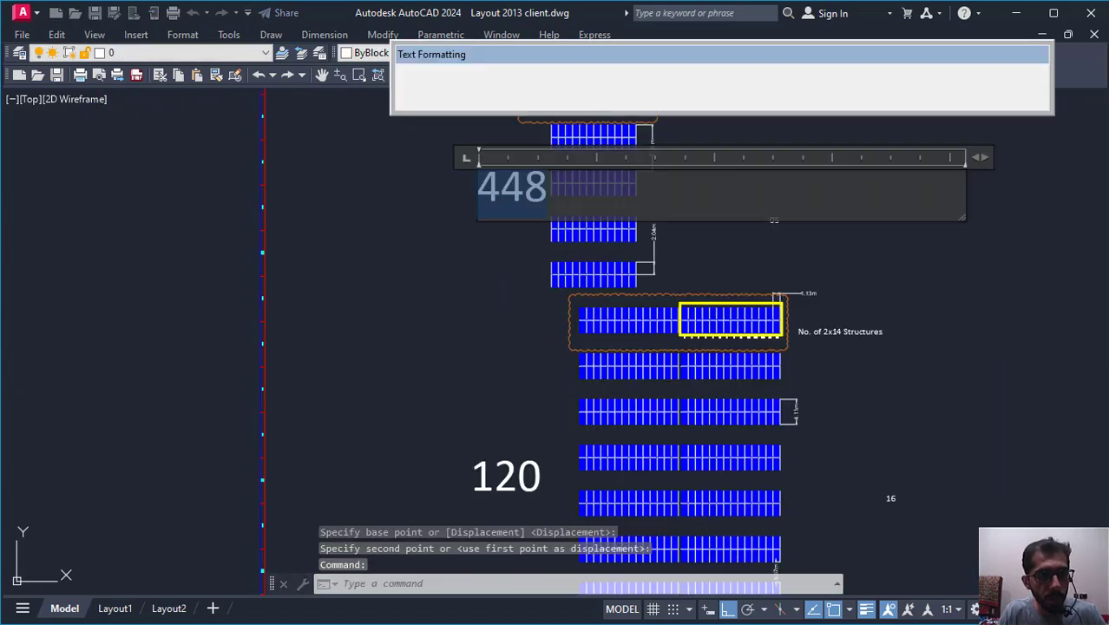
# Step: Set the large label beside the 2x12 rows to 120 and the one beside the 2x14 rows to 448
pyautogui.write('120')
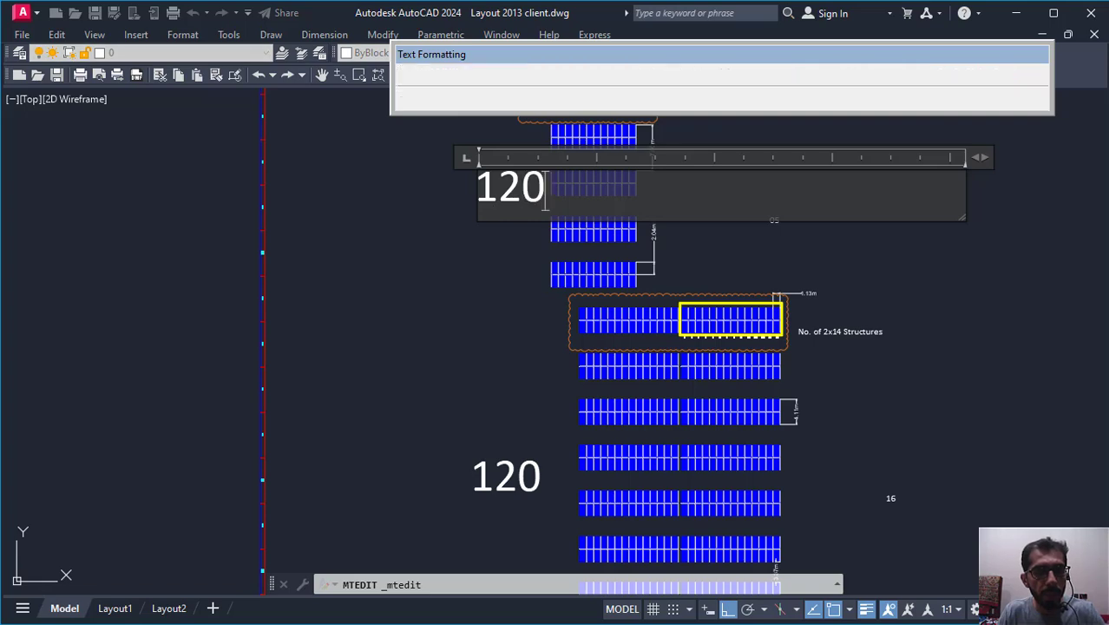
pyautogui.click(494, 337)
pyautogui.doubleClick(486, 476)
pyautogui.write('448')
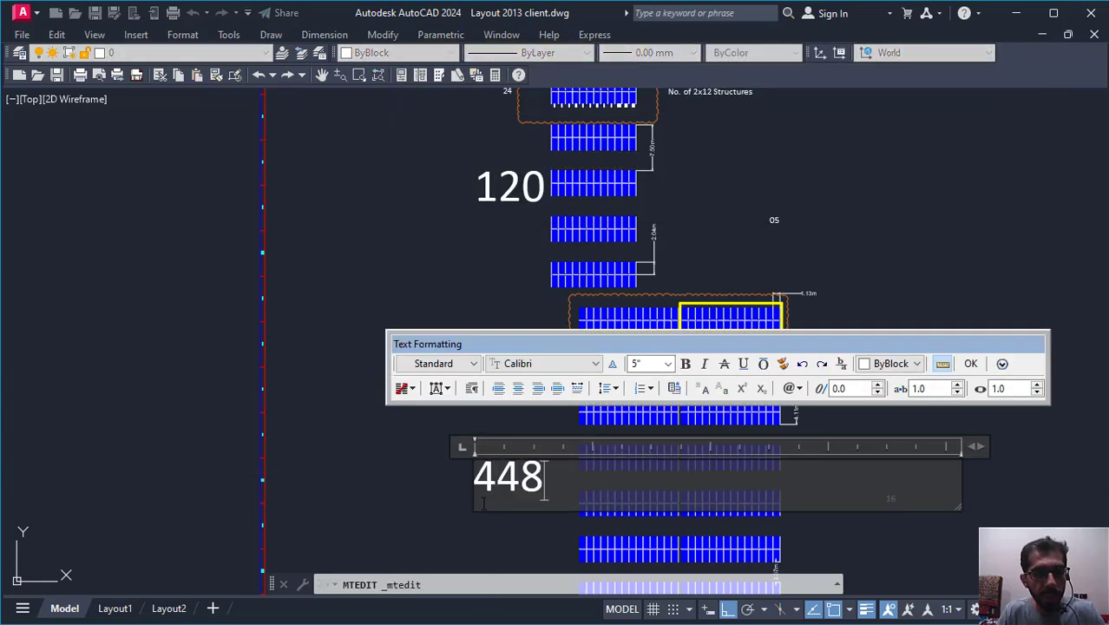
pyautogui.click(495, 421)
pyautogui.scroll(-2, 508, 276)
pyautogui.scroll(2, 583, 441)
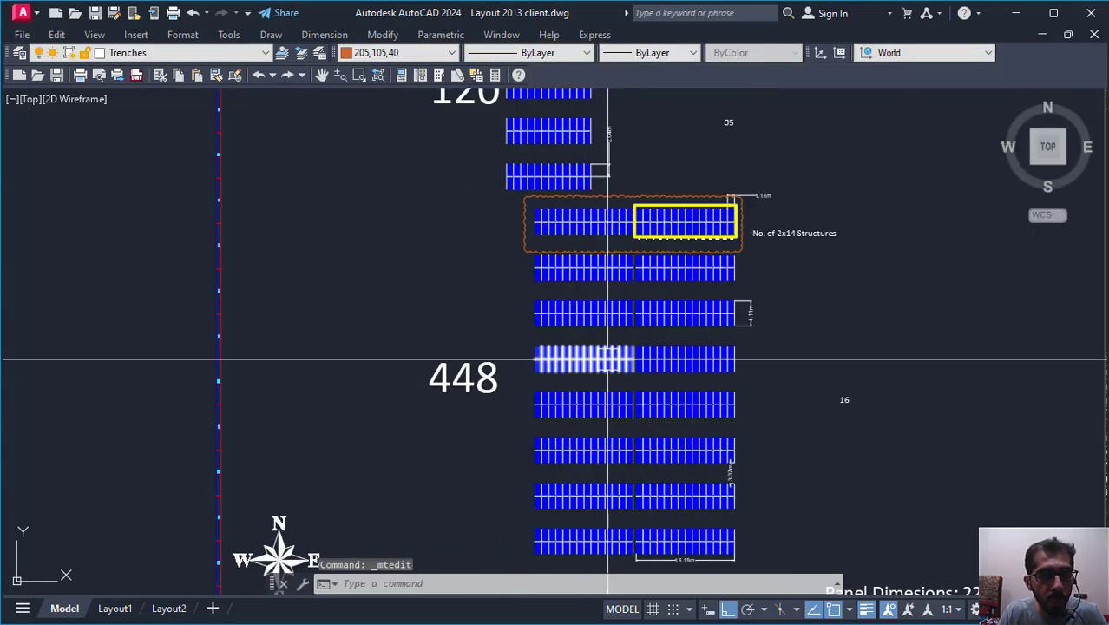
# Step: Calculate 120+448 with the CAL command to check the Total Number of Modules entry in the title block table
pyautogui.scroll(-2, 608, 358)
pyautogui.scroll(6, 971, 365)
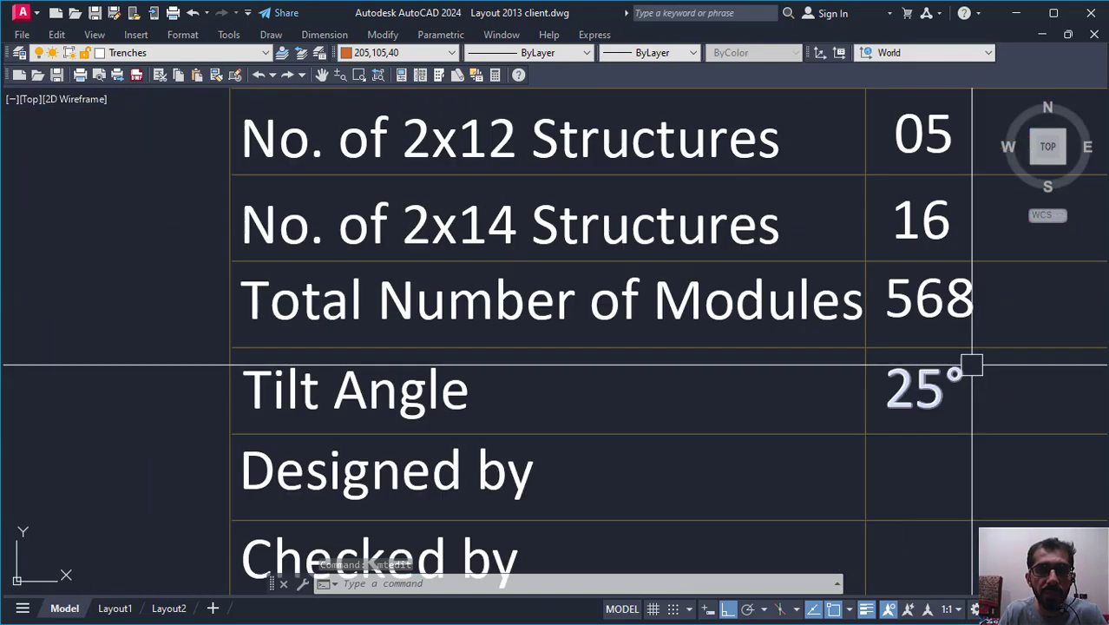
pyautogui.write('c')
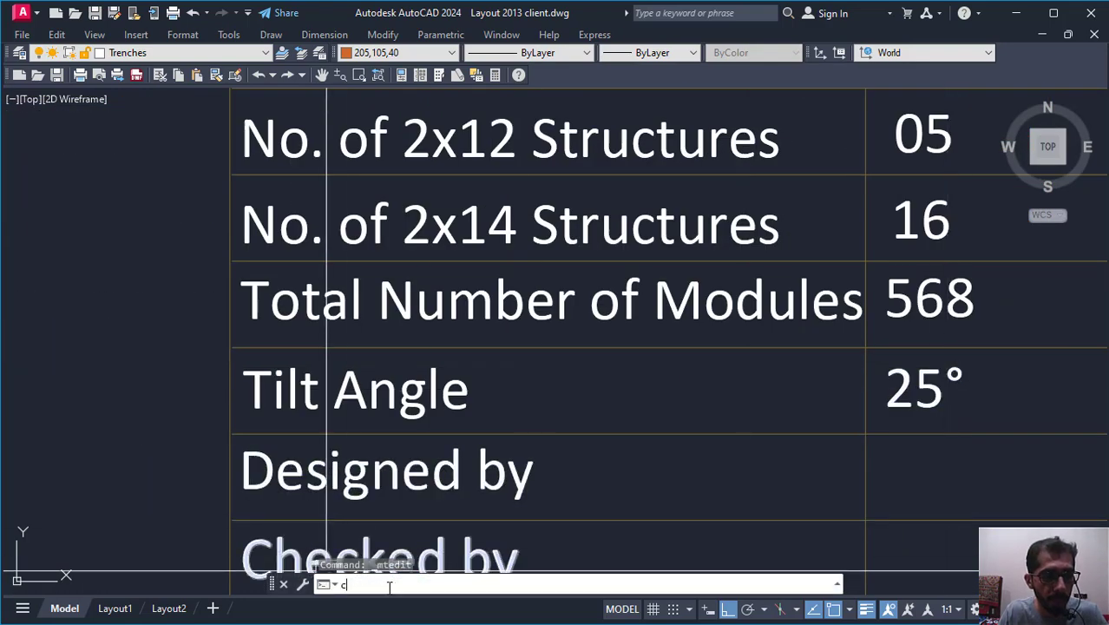
pyautogui.write('al')
pyautogui.press('Return')
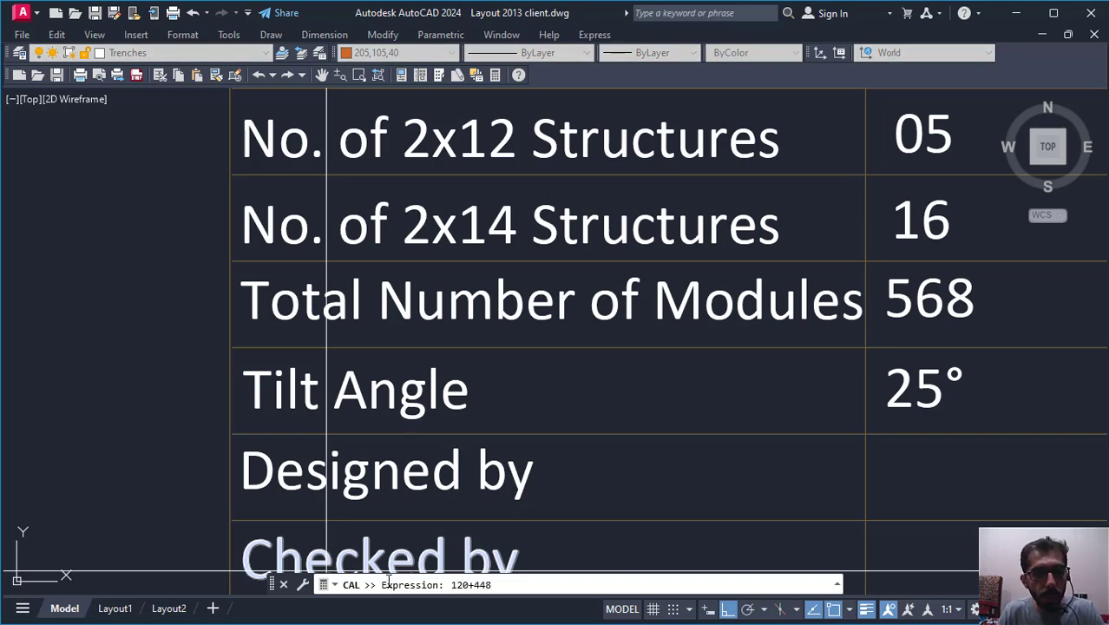
pyautogui.press('Return')
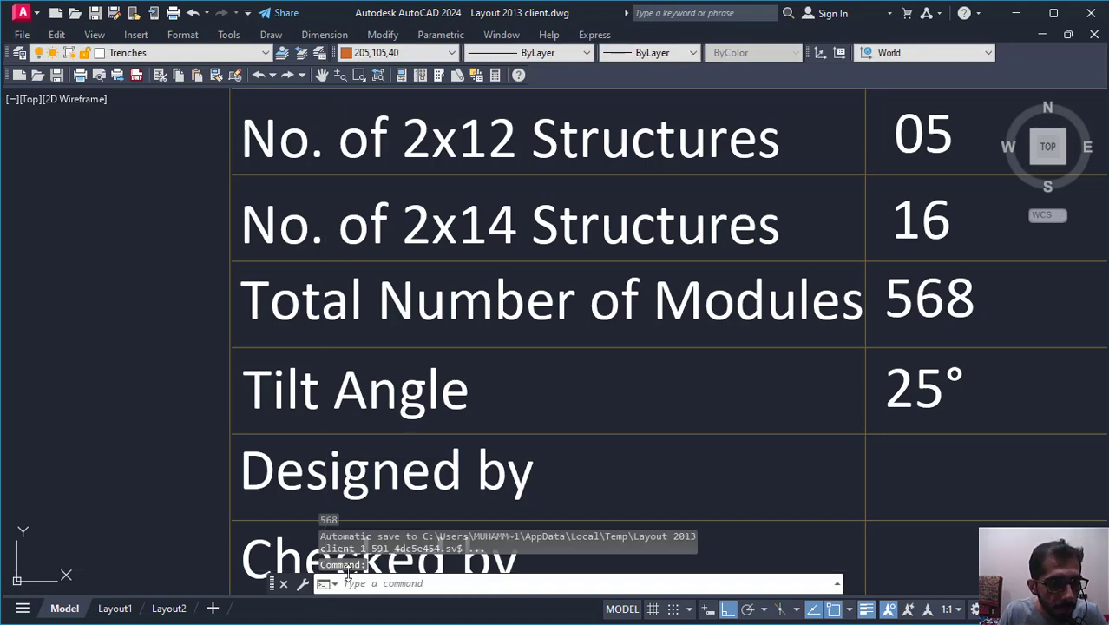
# Step: Repeat the CAL calculation of 120+448 and compare the sum with the Total Number of Modules row
pyautogui.press('Escape')
pyautogui.write('cal')
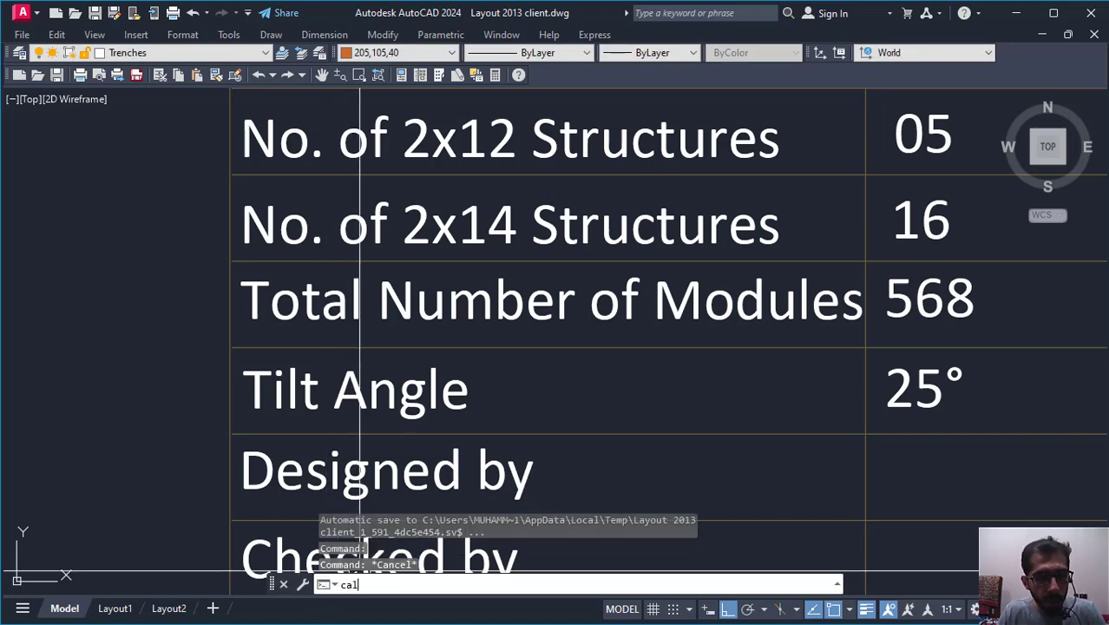
pyautogui.press('Return')
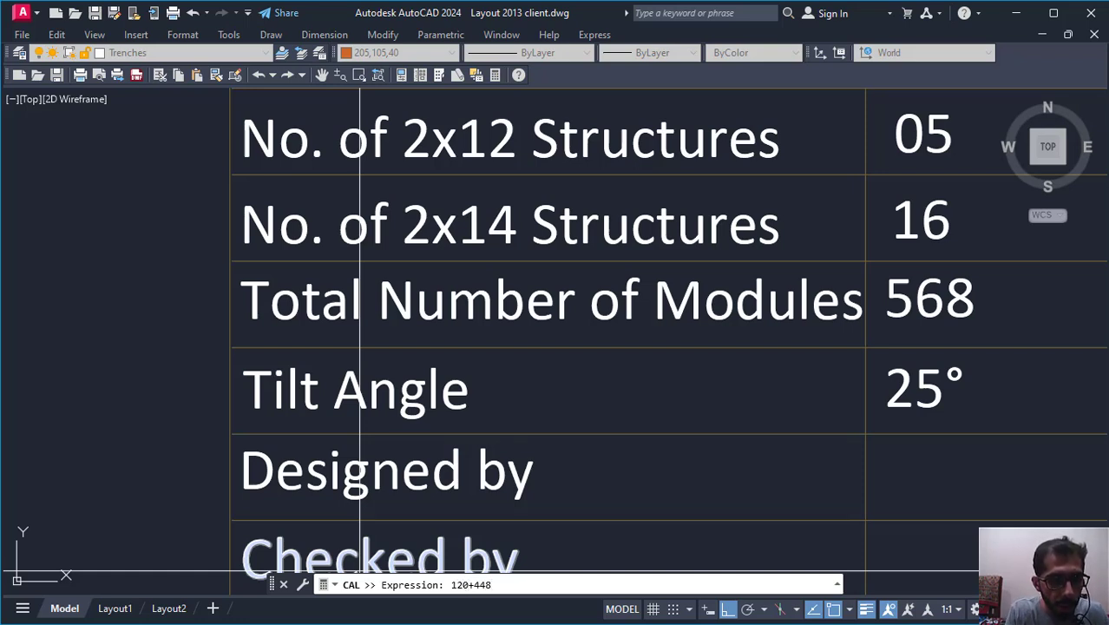
pyautogui.press('Return')
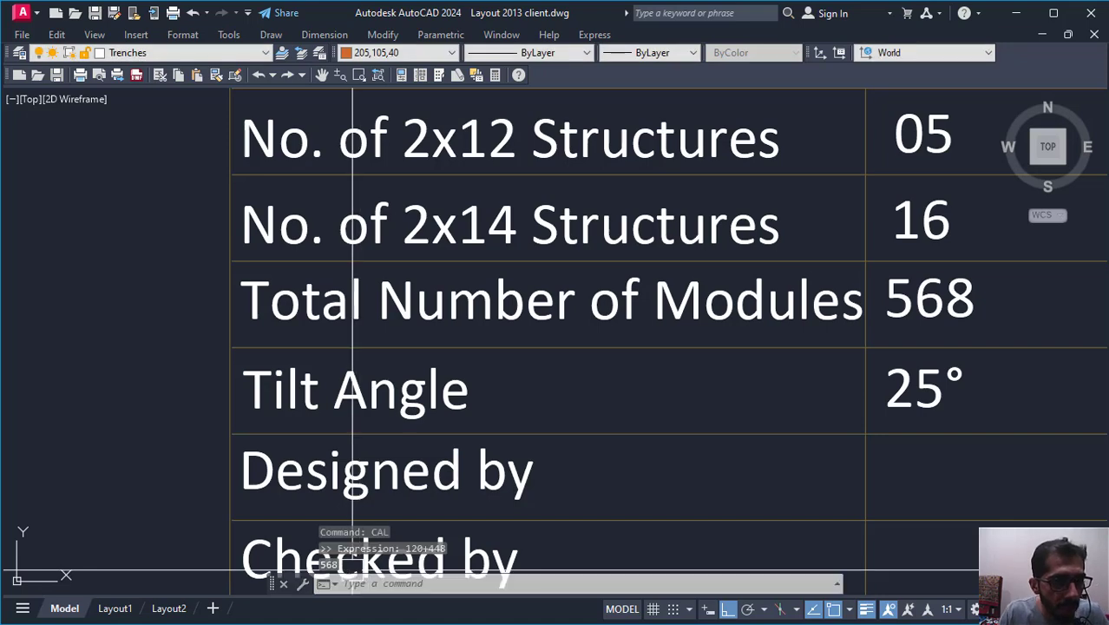
pyautogui.scroll(-5, 353, 573)
pyautogui.scroll(4, 347, 568)
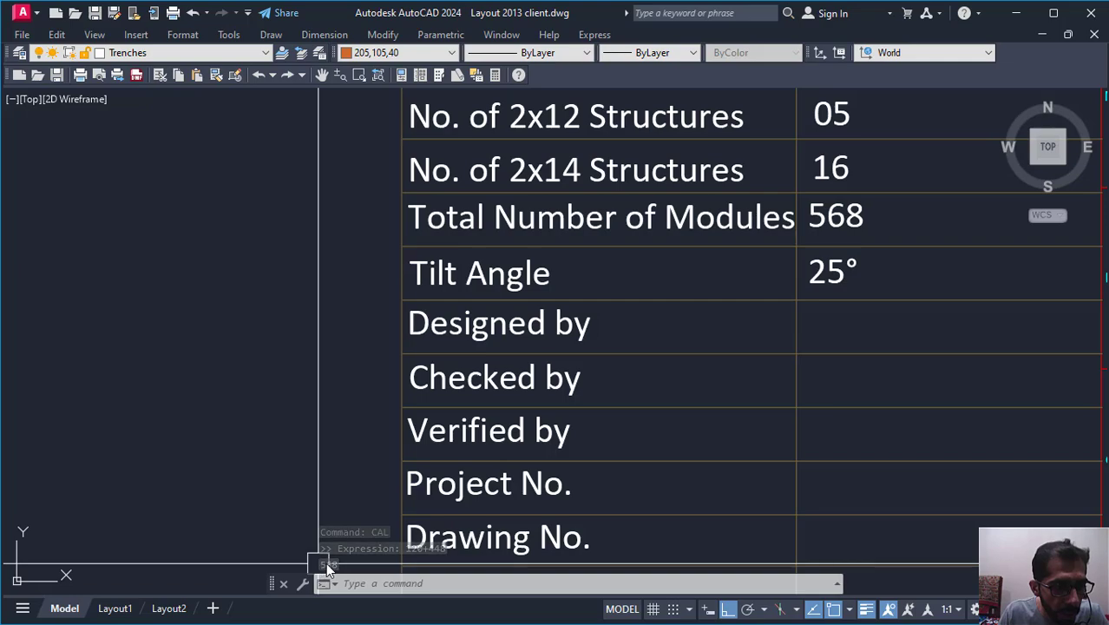
pyautogui.scroll(5, 755, 283)
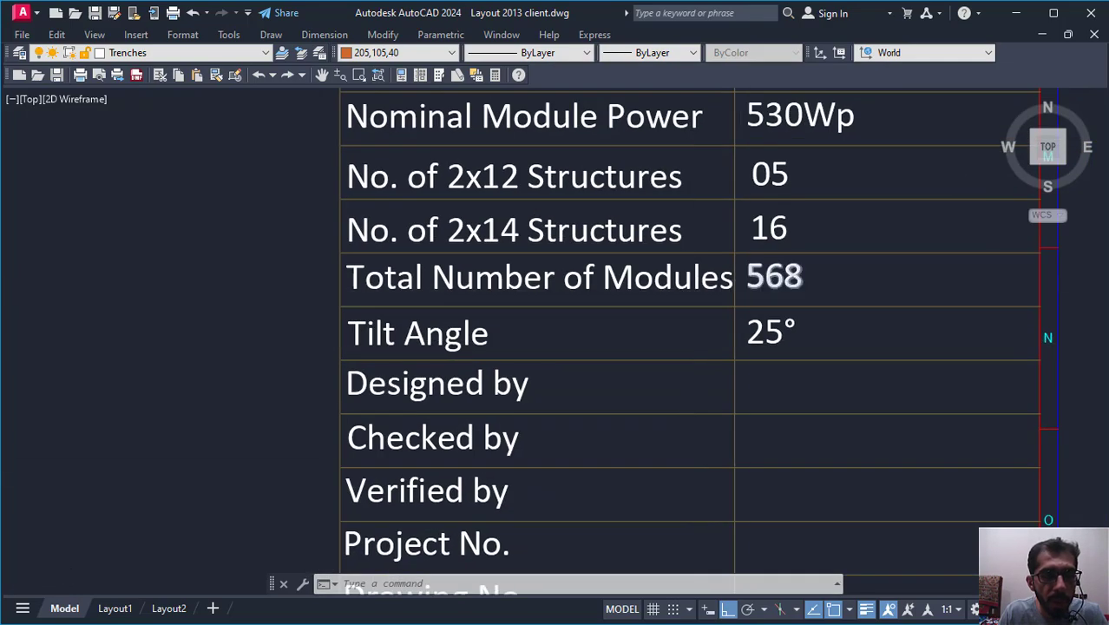
pyautogui.scroll(-5, 814, 301)
pyautogui.moveTo(441, 300); pyautogui.dragTo(648, 300, button='middle')
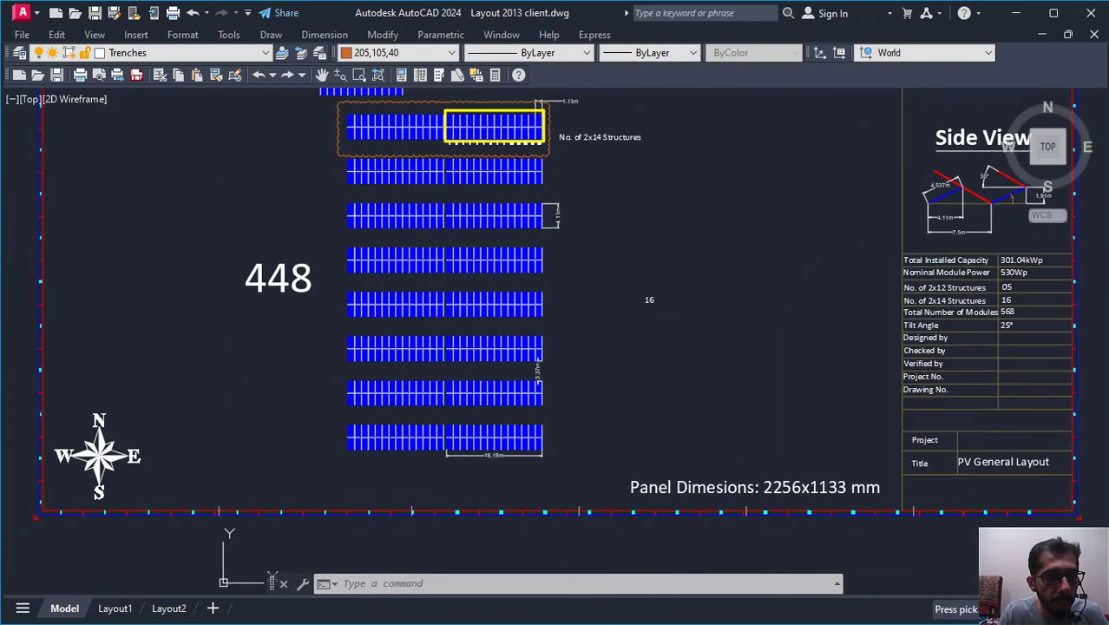
pyautogui.scroll(5, 495, 226)
pyautogui.press('Escape')
pyautogui.moveTo(572, 338); pyautogui.dragTo(538, 240, button='middle')
pyautogui.write('dli')
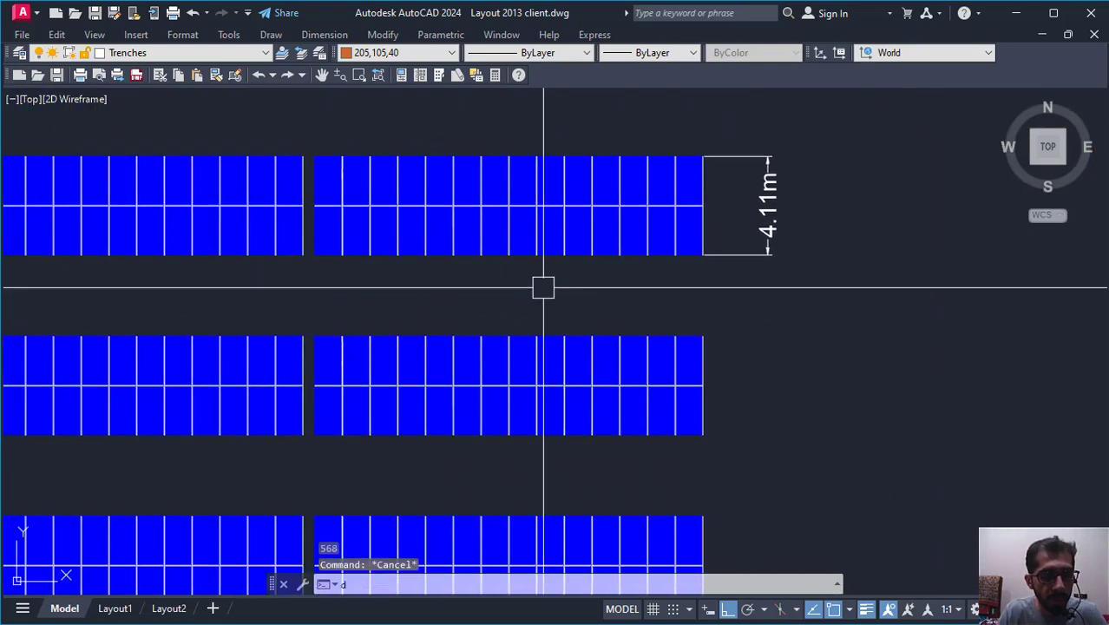
pyautogui.press('Return')
pyautogui.scroll(2, 544, 288)
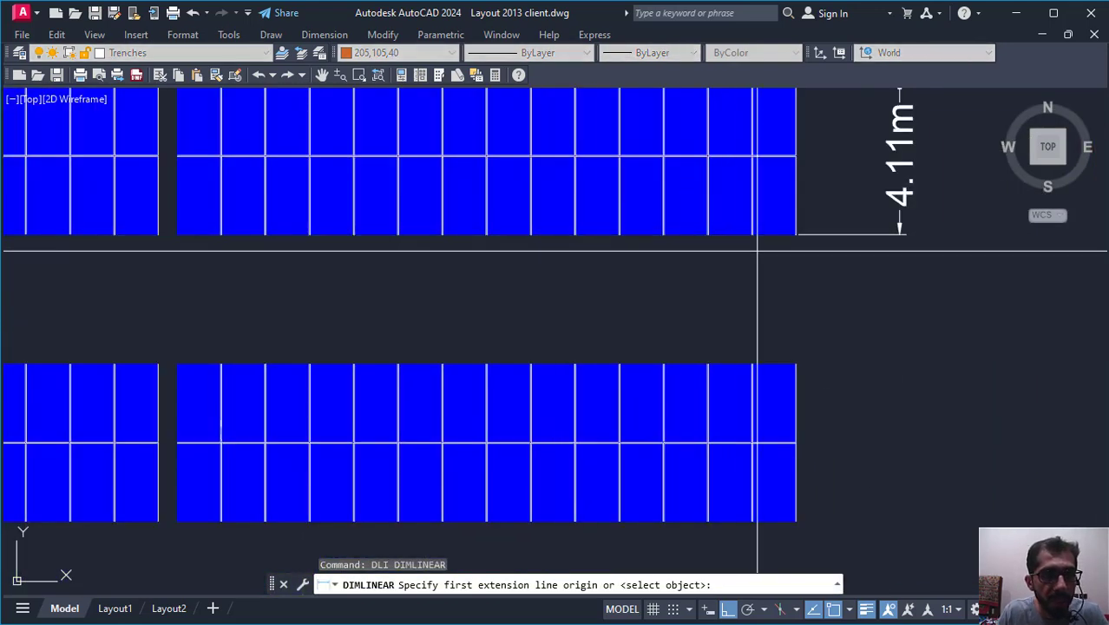
pyautogui.scroll(3, 758, 252)
pyautogui.press('Escape')
pyautogui.write('dl')
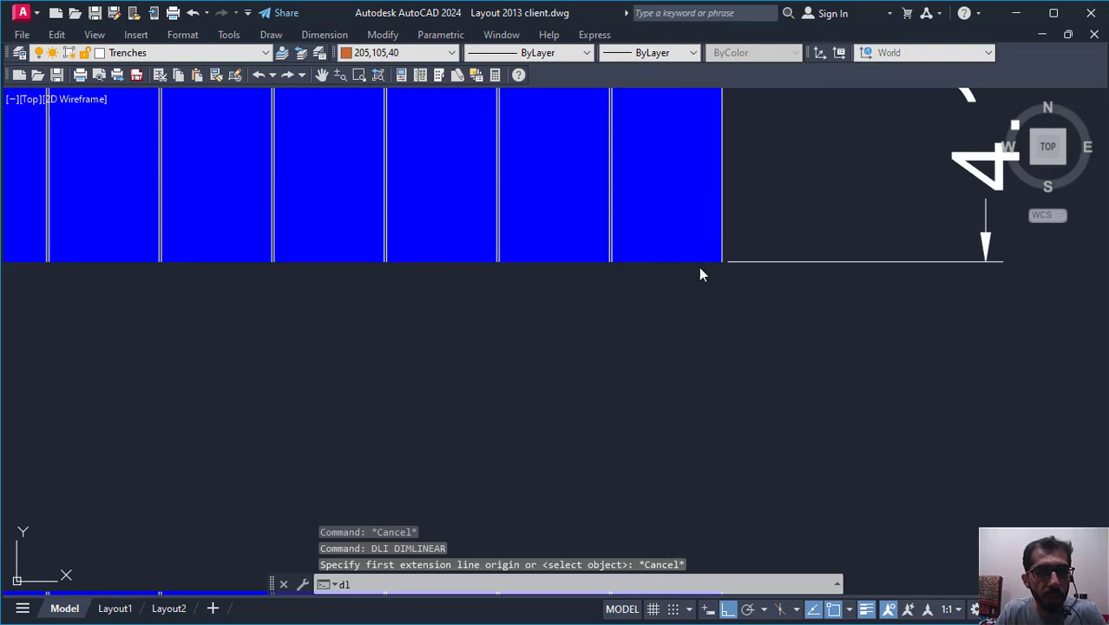
pyautogui.press('Return')
pyautogui.press('Escape')
# Step: Add a vertical linear dimension to the gap between the 2x14 row with the 4.11 m dimension and the row below it
pyautogui.write('dli')
pyautogui.press('Return')
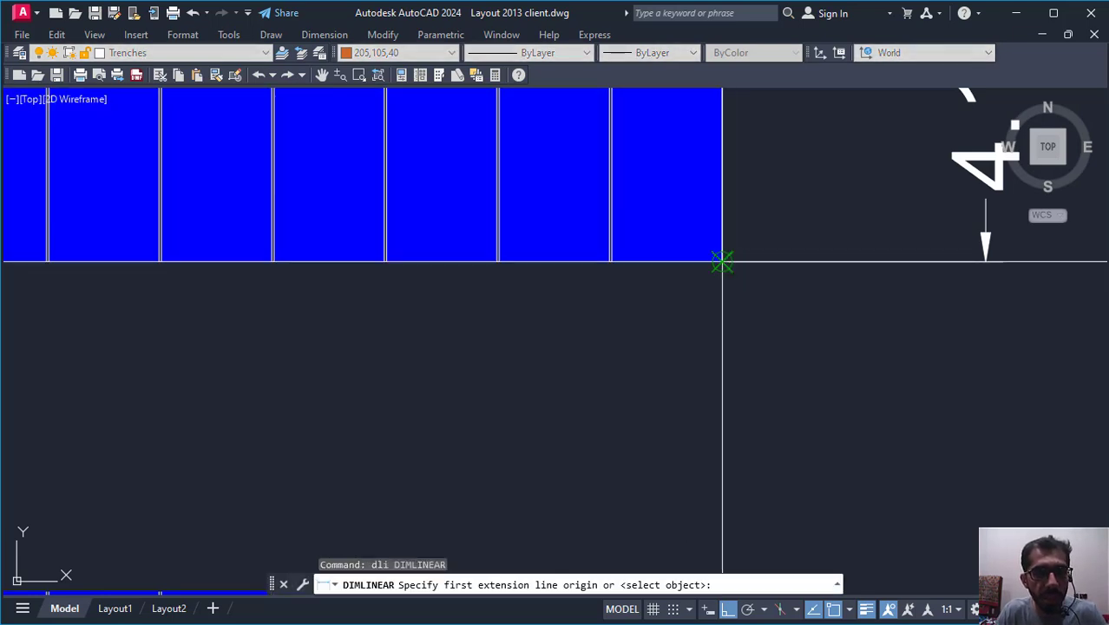
pyautogui.click(723, 261)
pyautogui.moveTo(696, 334); pyautogui.dragTo(750, 165, button='middle')
pyautogui.click(779, 410)
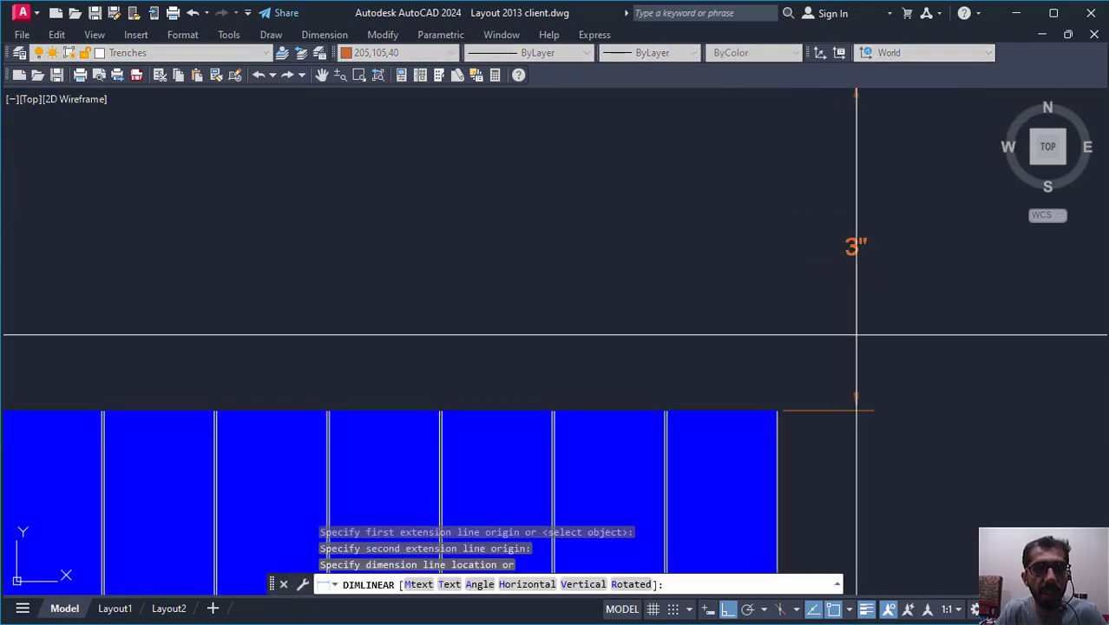
pyautogui.click(857, 334)
pyautogui.press('Escape')
# Step: Match the properties of the 4.11 m dimension onto the new row-gap dimension
pyautogui.scroll(-4, 836, 313)
pyautogui.scroll(2, 841, 306)
pyautogui.moveTo(856, 284); pyautogui.dragTo(767, 317, button='middle')
pyautogui.write('ma')
pyautogui.press('Return')
pyautogui.click(818, 239)
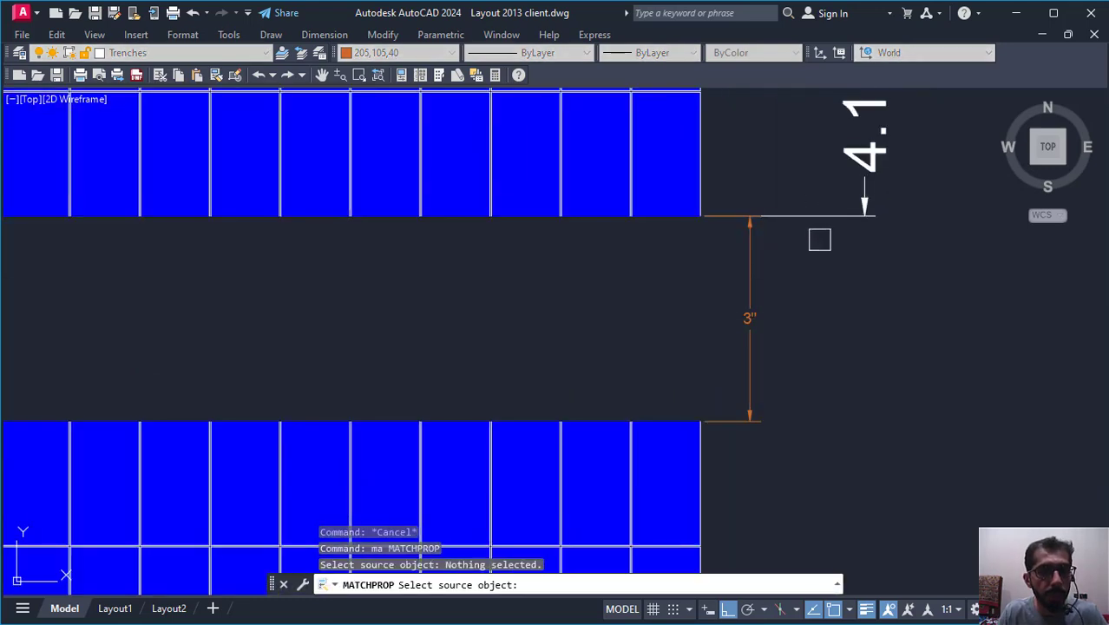
pyautogui.click(819, 225)
pyautogui.click(796, 267)
pyautogui.click(692, 335)
pyautogui.press('Escape')
# Step: Review the row-gap dimensions beside the 2x14 structures, the structure length dimension, and the panel dimensions note
pyautogui.scroll(-2, 694, 356)
pyautogui.scroll(4, 738, 346)
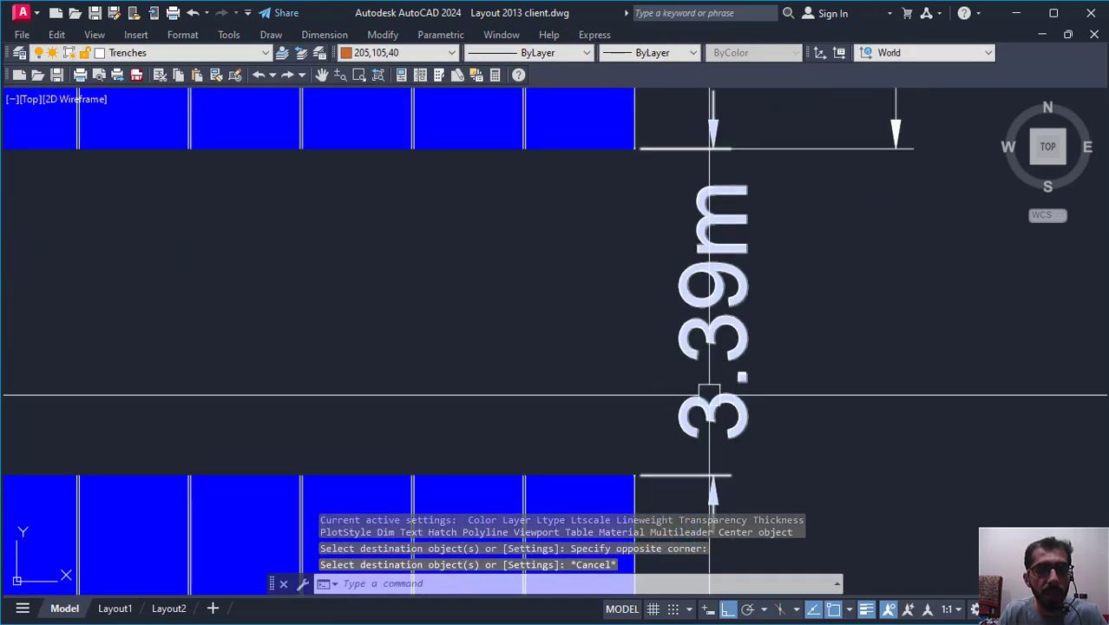
pyautogui.scroll(-4, 595, 342)
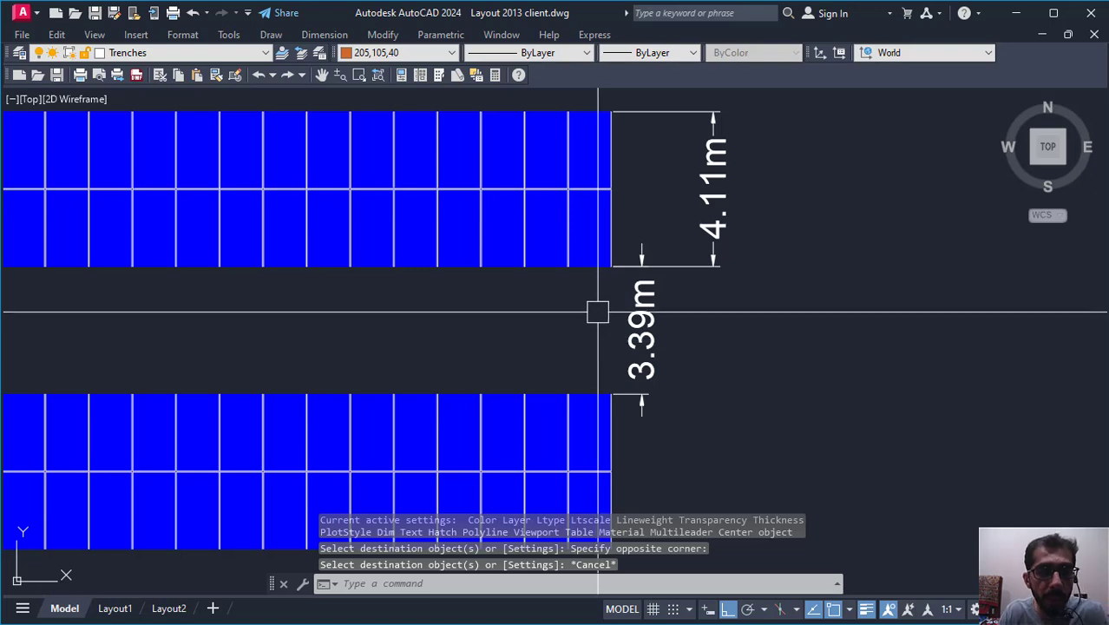
pyautogui.scroll(-5, 539, 347)
pyautogui.scroll(5, 607, 356)
pyautogui.scroll(-2, 573, 369)
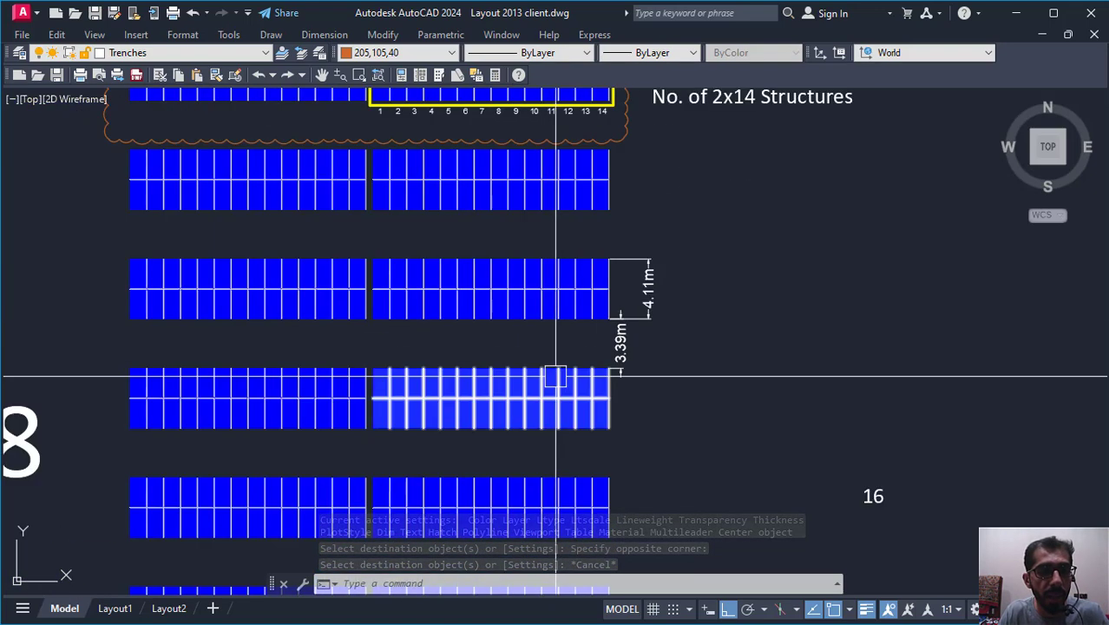
pyautogui.scroll(5, 612, 360)
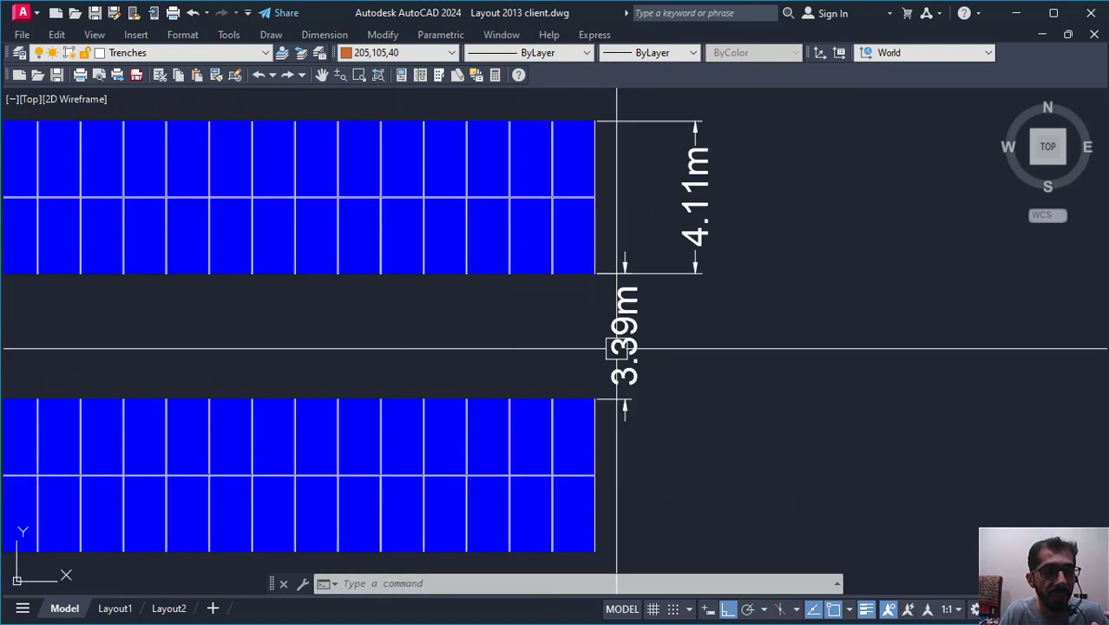
pyautogui.scroll(-4, 608, 356)
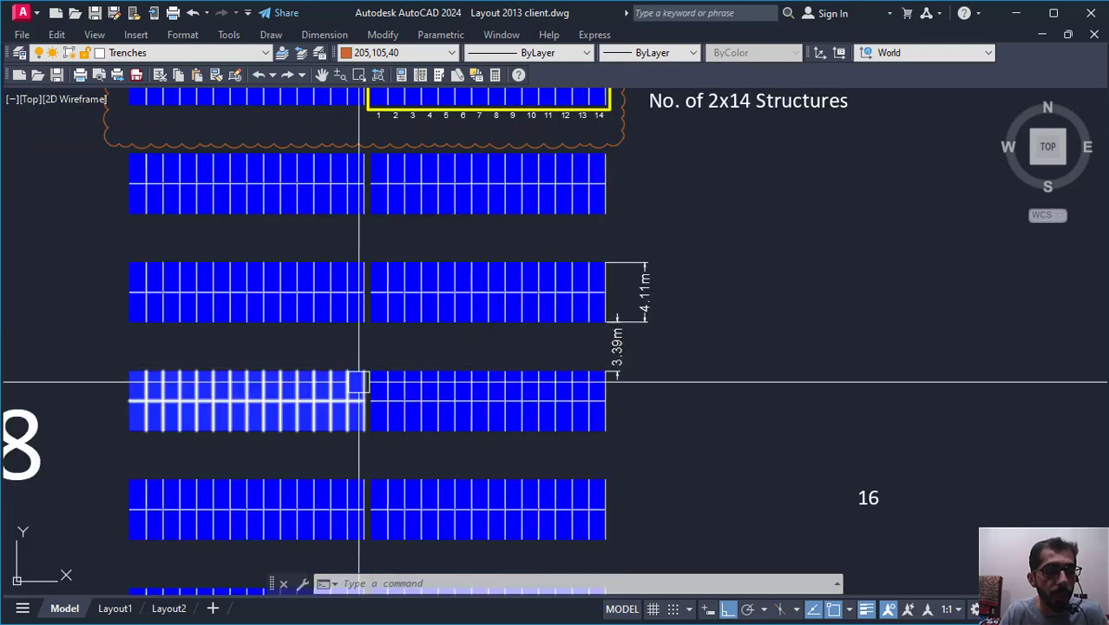
pyautogui.scroll(2, 608, 304)
pyautogui.scroll(-4, 609, 304)
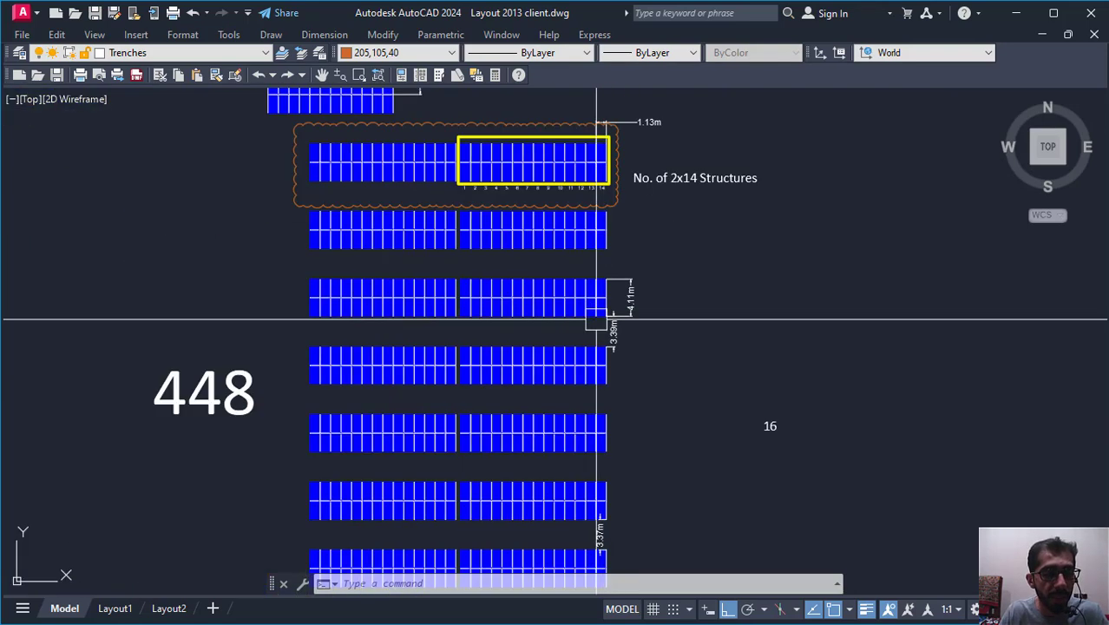
pyautogui.scroll(4, 548, 486)
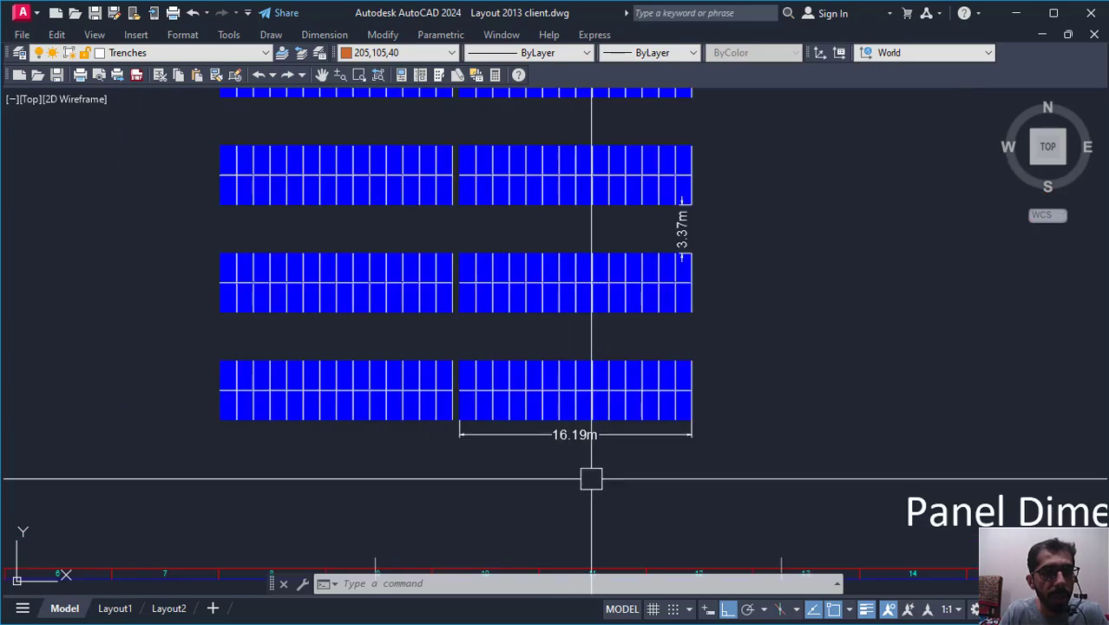
pyautogui.scroll(-4, 534, 477)
pyautogui.scroll(4, 1035, 503)
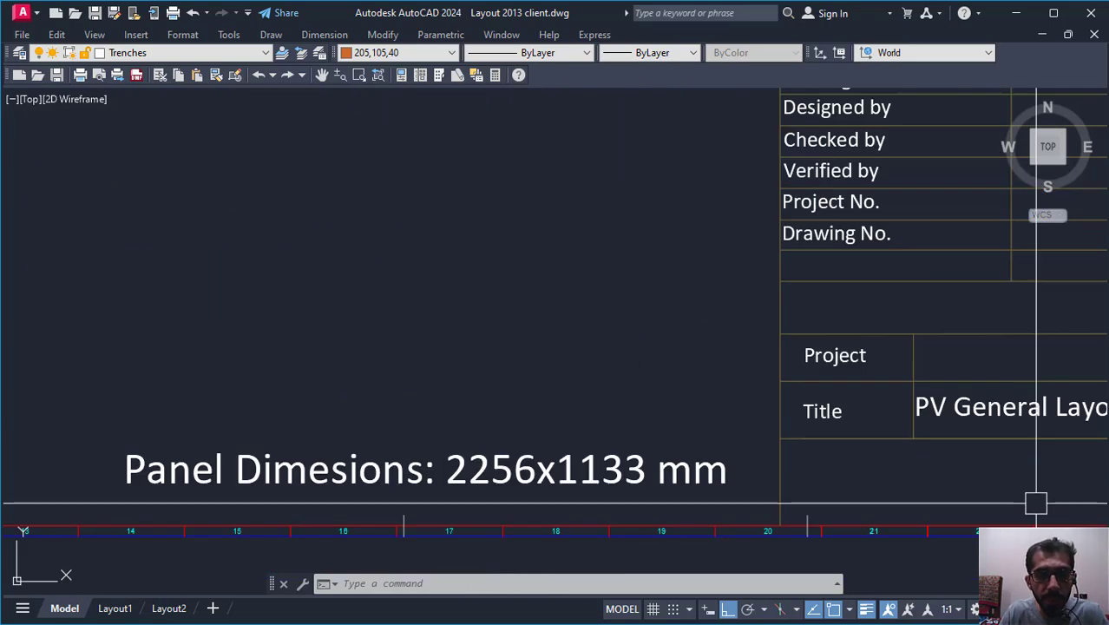
# Step: Compare the panel arrangement on the PV Placement Layout sheet with the one on the PV General Layout sheet
pyautogui.scroll(-6, 1002, 449)
pyautogui.moveTo(441, 297)
pyautogui.mouseDown(button='middle')
pyautogui.moveTo(674, 448)
pyautogui.moveTo(776, 488)
pyautogui.mouseUp(button='middle')
pyautogui.scroll(-4, 776, 487)
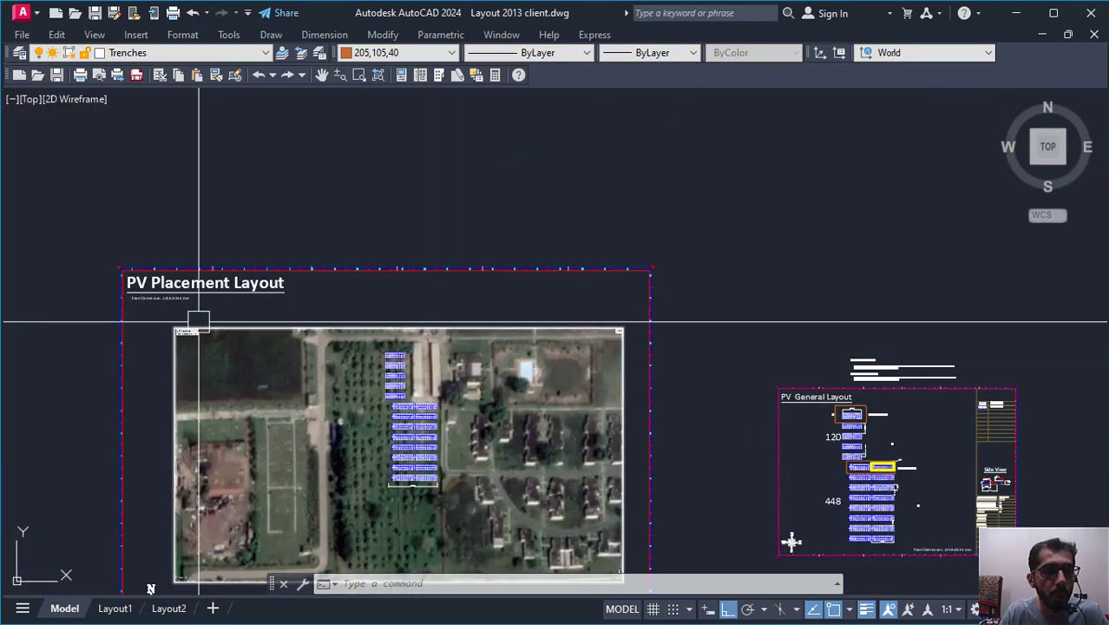
pyautogui.moveTo(443, 409); pyautogui.dragTo(476, 302, button='middle')
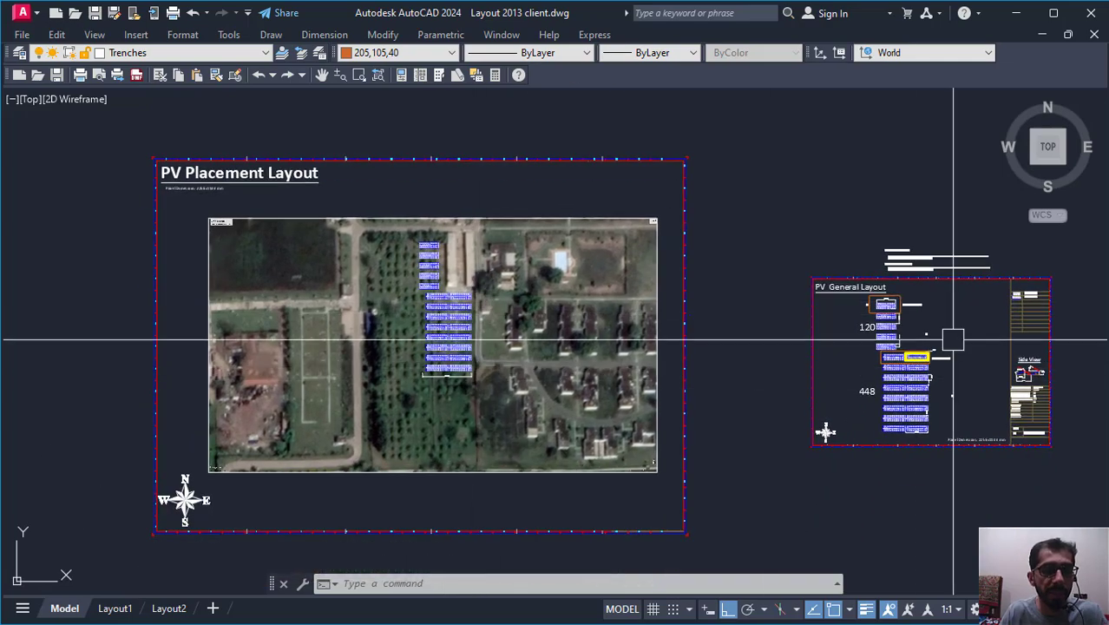
pyautogui.scroll(2, 955, 338)
pyautogui.moveTo(555, 342); pyautogui.dragTo(691, 356, button='middle')
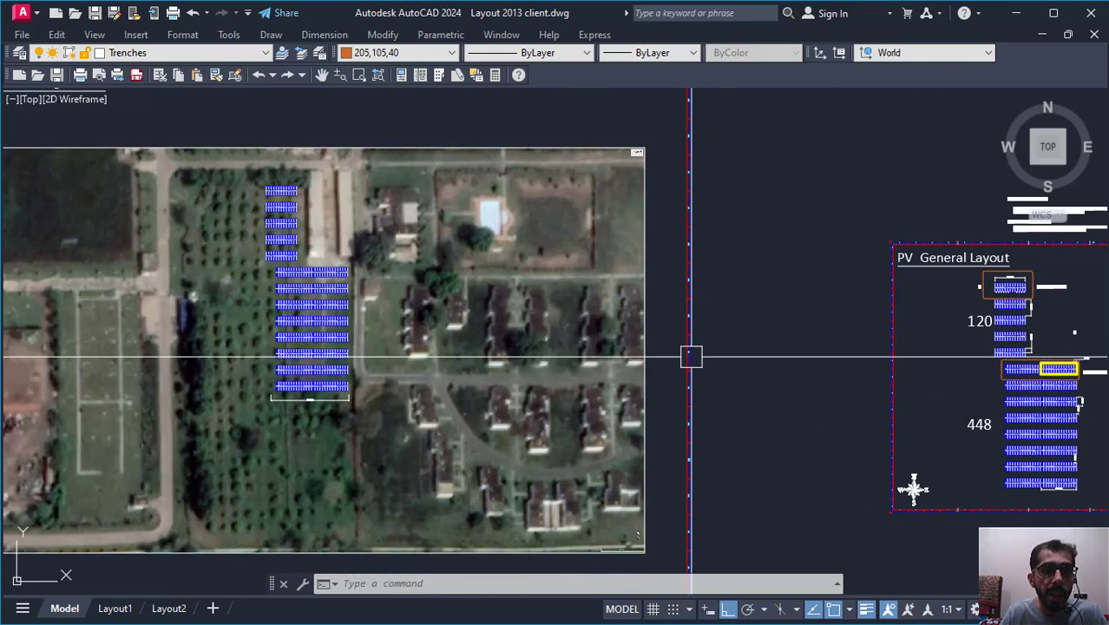
pyautogui.scroll(-2, 795, 369)
pyautogui.scroll(2, 953, 392)
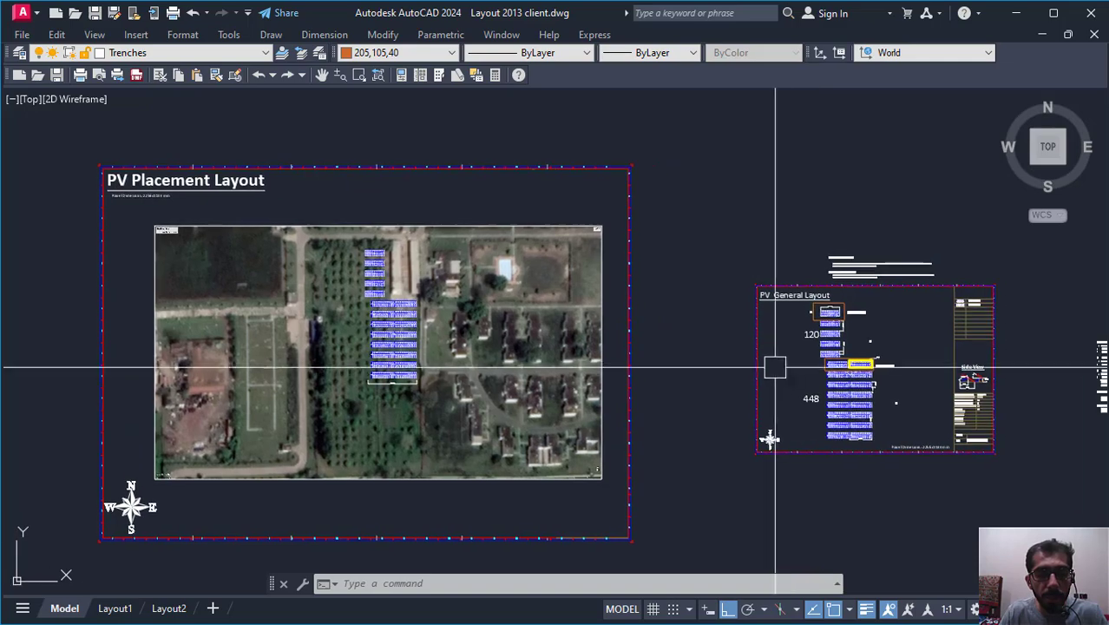
pyautogui.scroll(4, 933, 479)
pyautogui.scroll(-2, 788, 428)
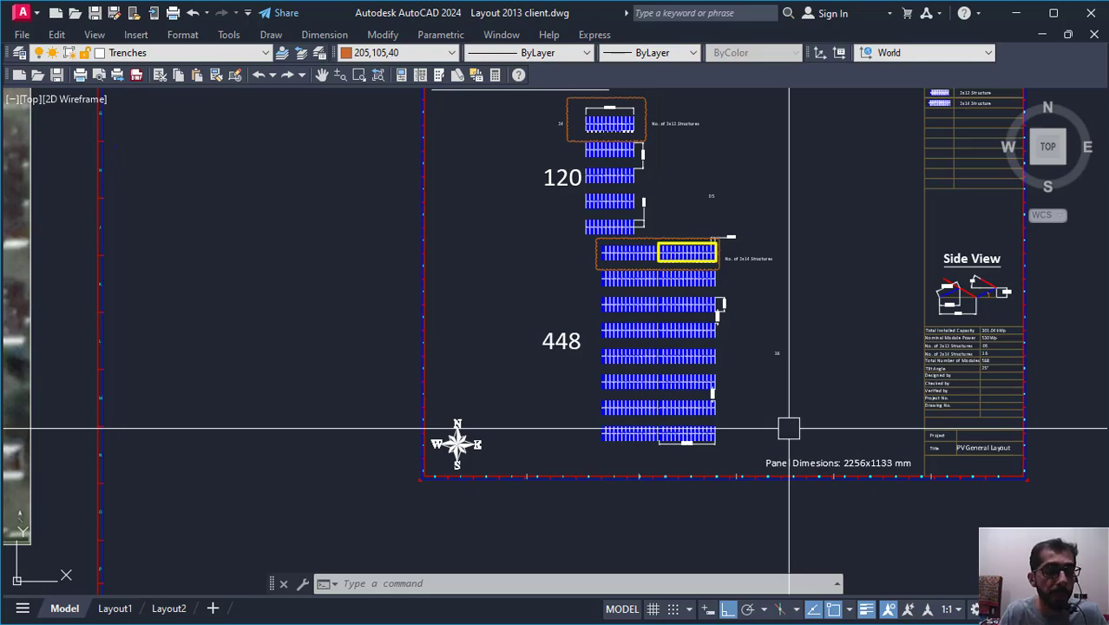
pyautogui.scroll(-5, 788, 428)
pyautogui.scroll(6, 427, 394)
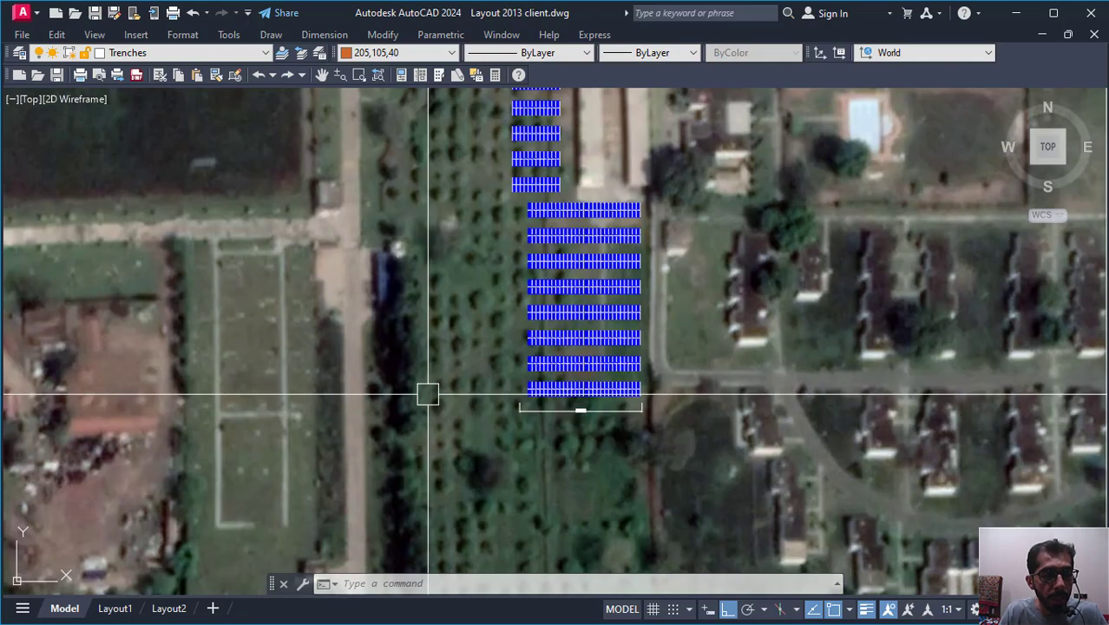
# Step: Examine the panel rows over the satellite image in the PV Placement Layout and the overall width dimension below them
pyautogui.scroll(-4, 556, 357)
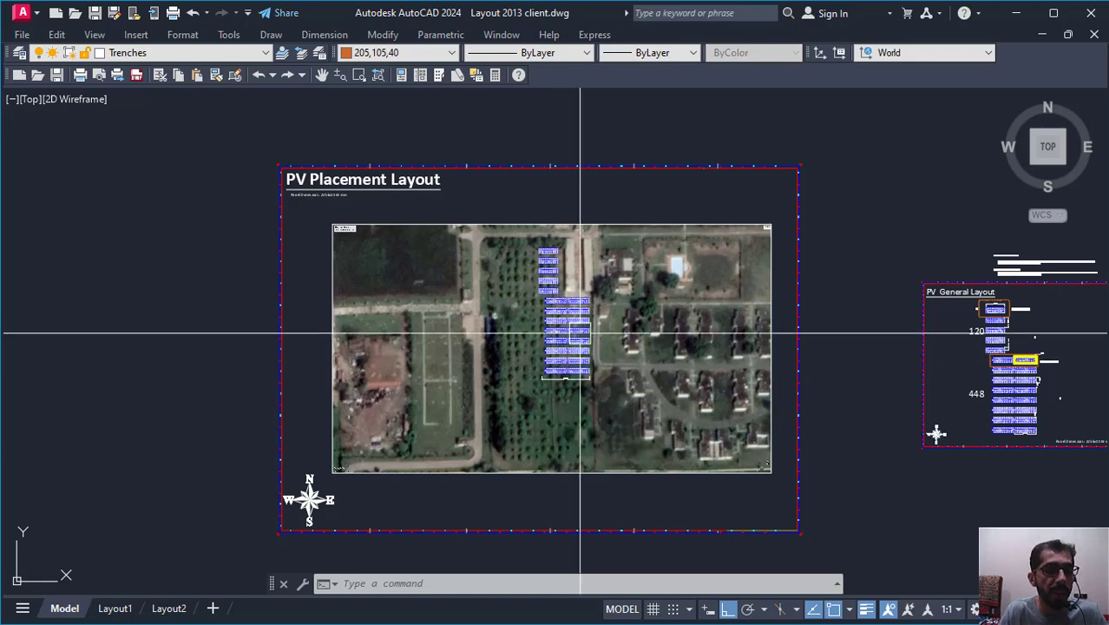
pyautogui.scroll(2, 688, 228)
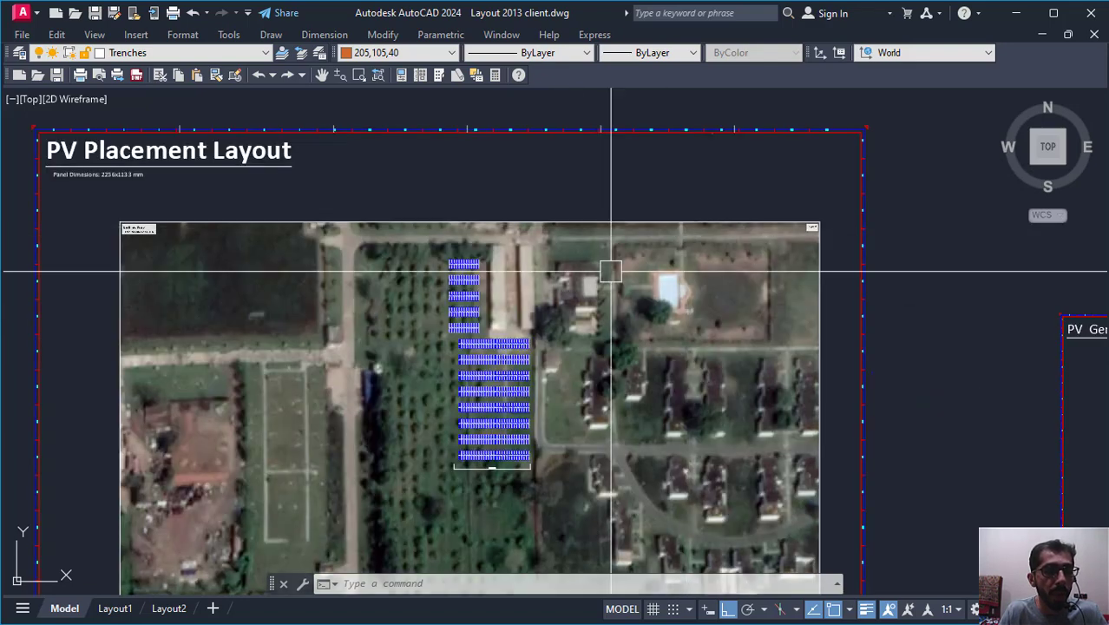
pyautogui.moveTo(430, 318); pyautogui.dragTo(446, 253, button='middle')
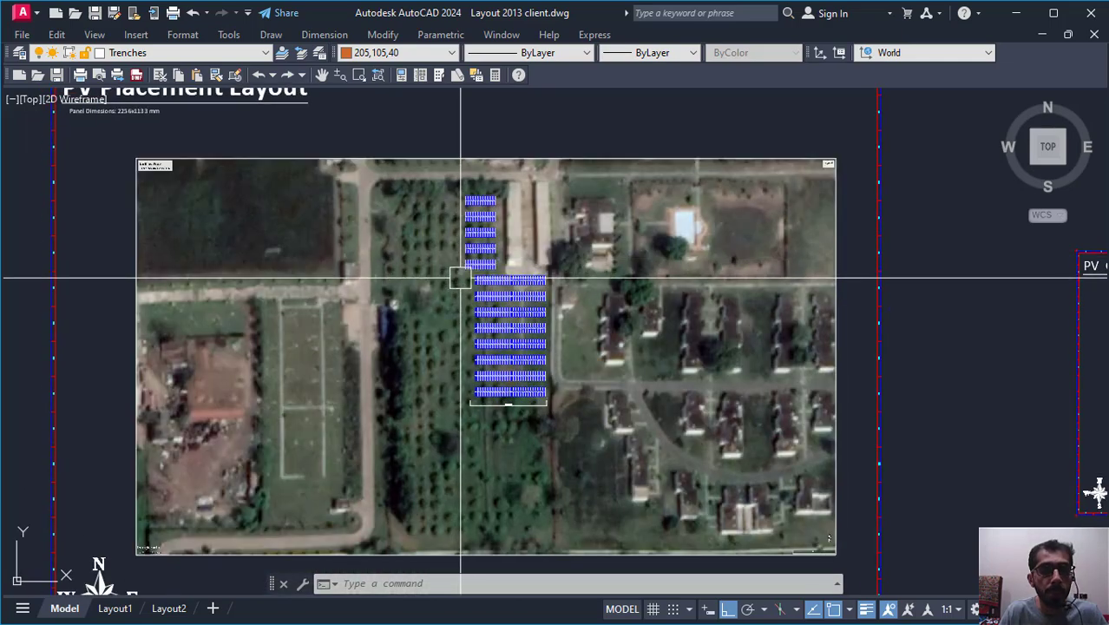
pyautogui.scroll(2, 495, 321)
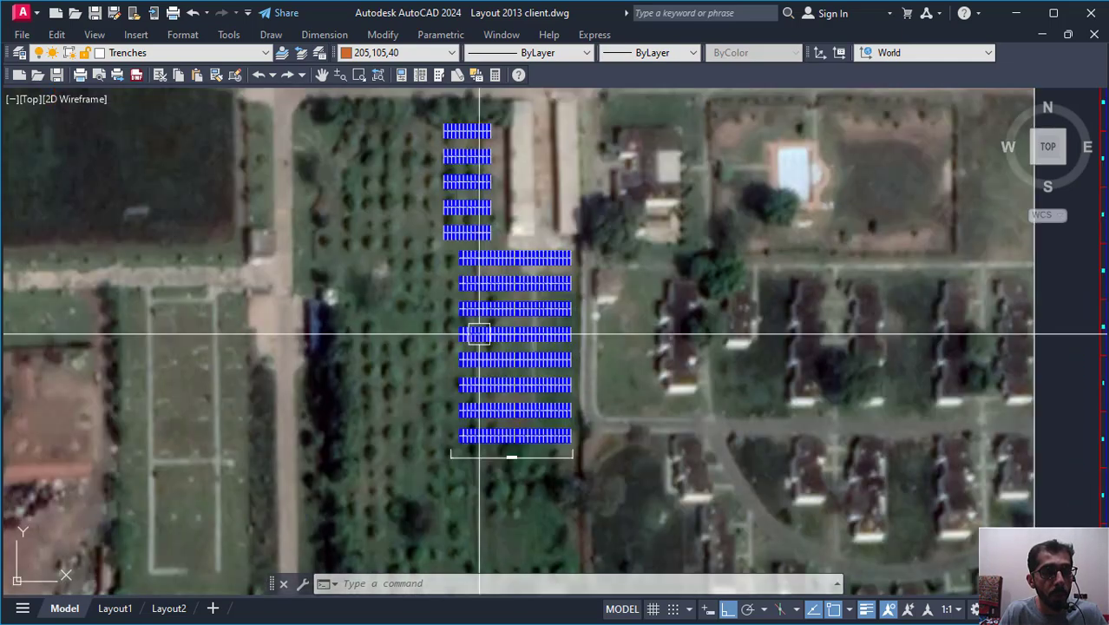
pyautogui.scroll(4, 549, 449)
pyautogui.scroll(1, 550, 449)
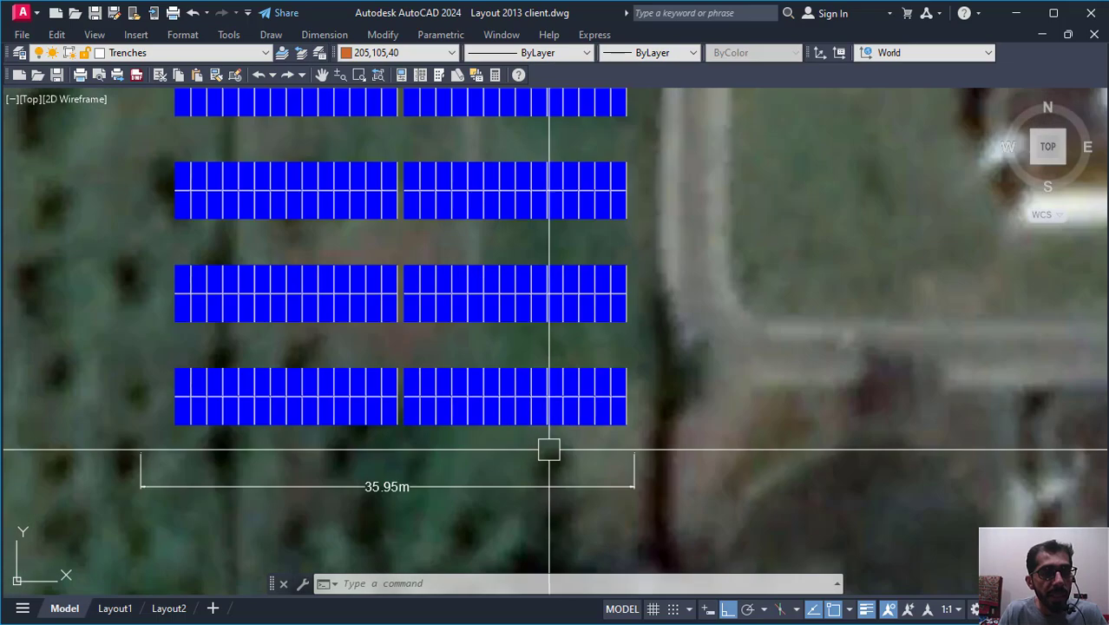
# Step: Inspect the complete panel array on the satellite image, from the short northern rows to the paired rows at the southern end
pyautogui.scroll(-2, 549, 449)
pyautogui.scroll(-1, 396, 303)
pyautogui.moveTo(396, 302); pyautogui.dragTo(436, 428, button='middle')
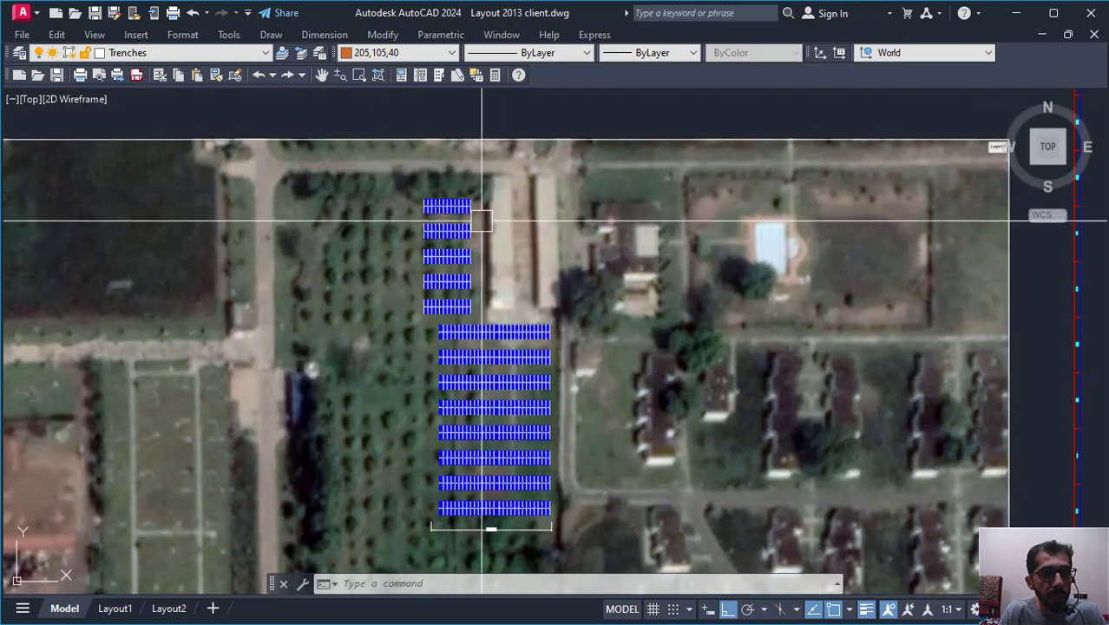
pyautogui.moveTo(526, 395); pyautogui.dragTo(471, 281, button='middle')
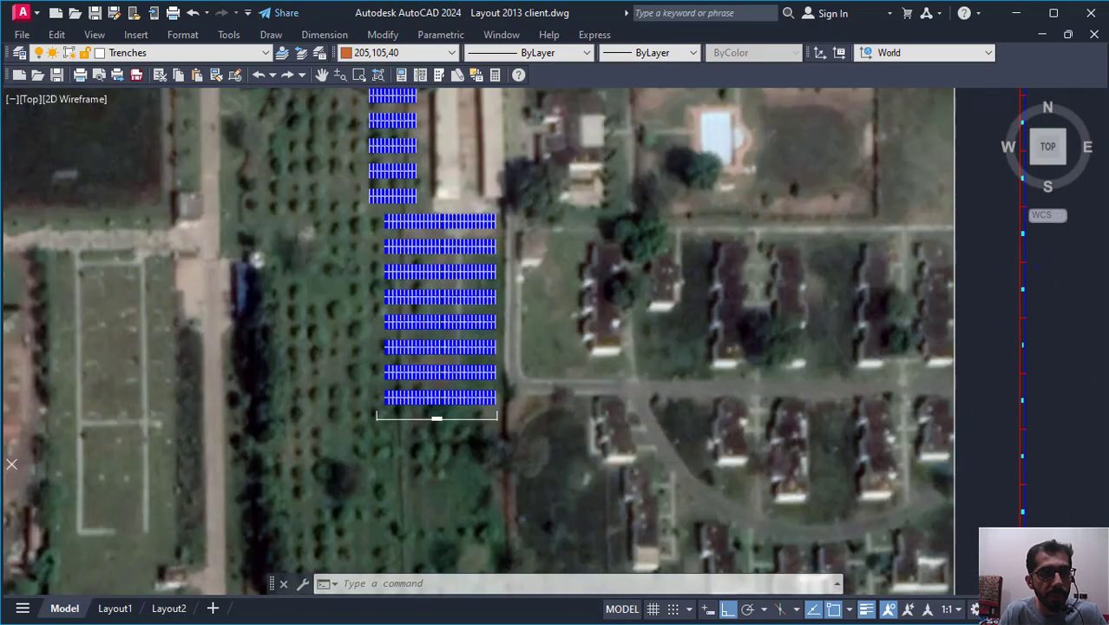
pyautogui.moveTo(407, 290); pyautogui.dragTo(453, 379, button='middle')
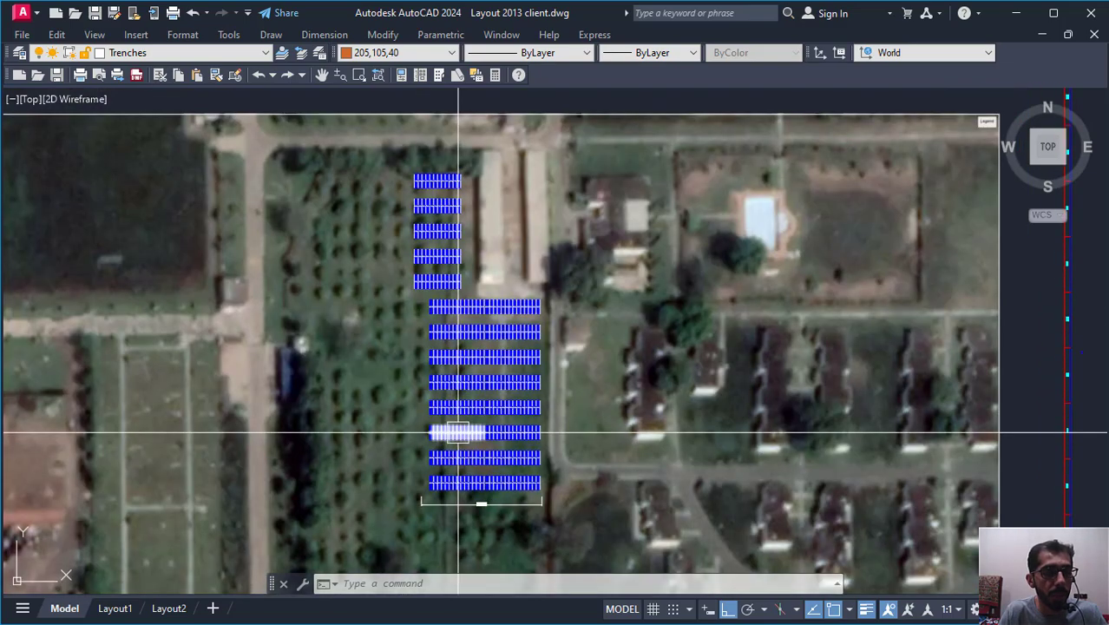
pyautogui.scroll(4, 486, 478)
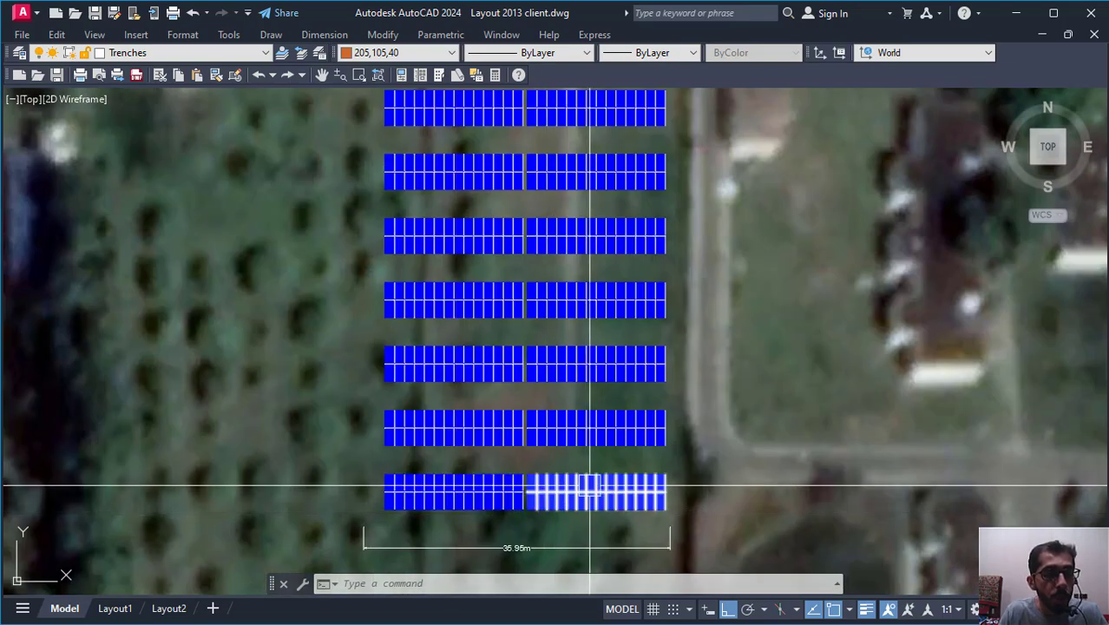
pyautogui.scroll(2, 595, 484)
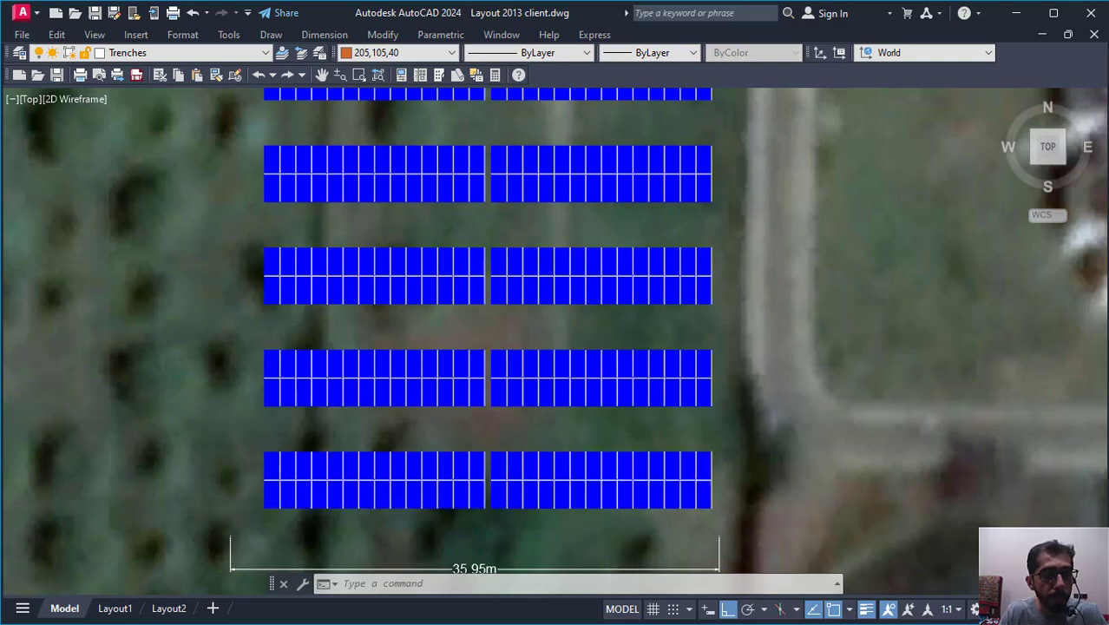
# Step: Return to the PV General Layout sheet and review the 2x12 and 2x14 structure symbols in its legend
pyautogui.scroll(-6, 833, 493)
pyautogui.moveTo(833, 492); pyautogui.dragTo(396, 308, button='middle')
pyautogui.scroll(-4, 395, 308)
pyautogui.scroll(4, 799, 358)
pyautogui.moveTo(799, 358); pyautogui.dragTo(548, 285, button='middle')
pyautogui.scroll(4, 746, 334)
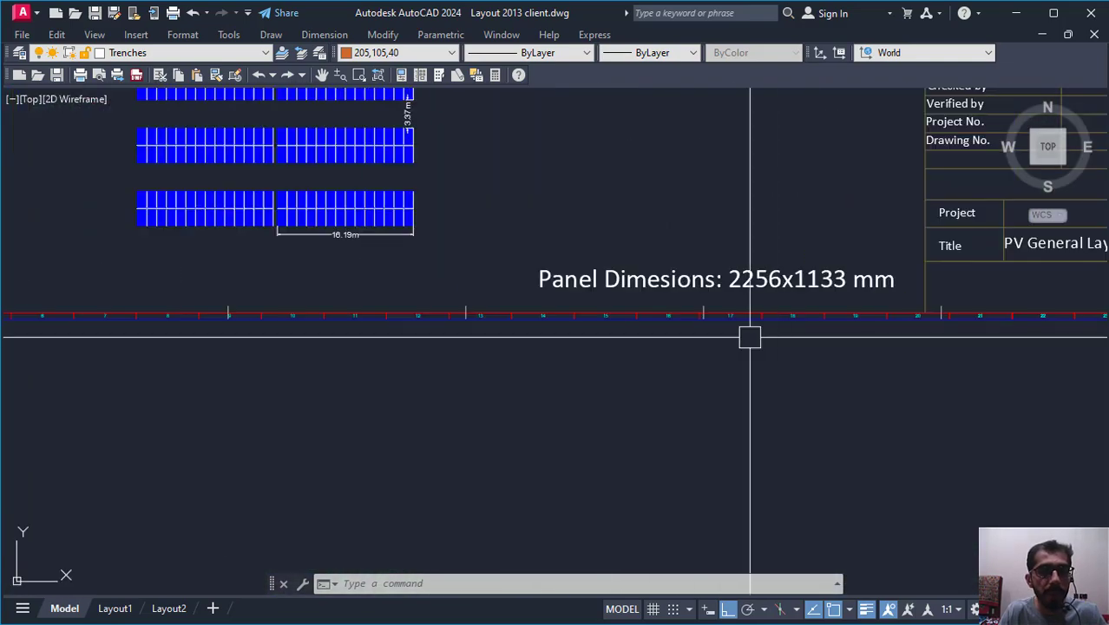
pyautogui.scroll(-6, 725, 342)
pyautogui.moveTo(826, 223); pyautogui.dragTo(844, 288, button='middle')
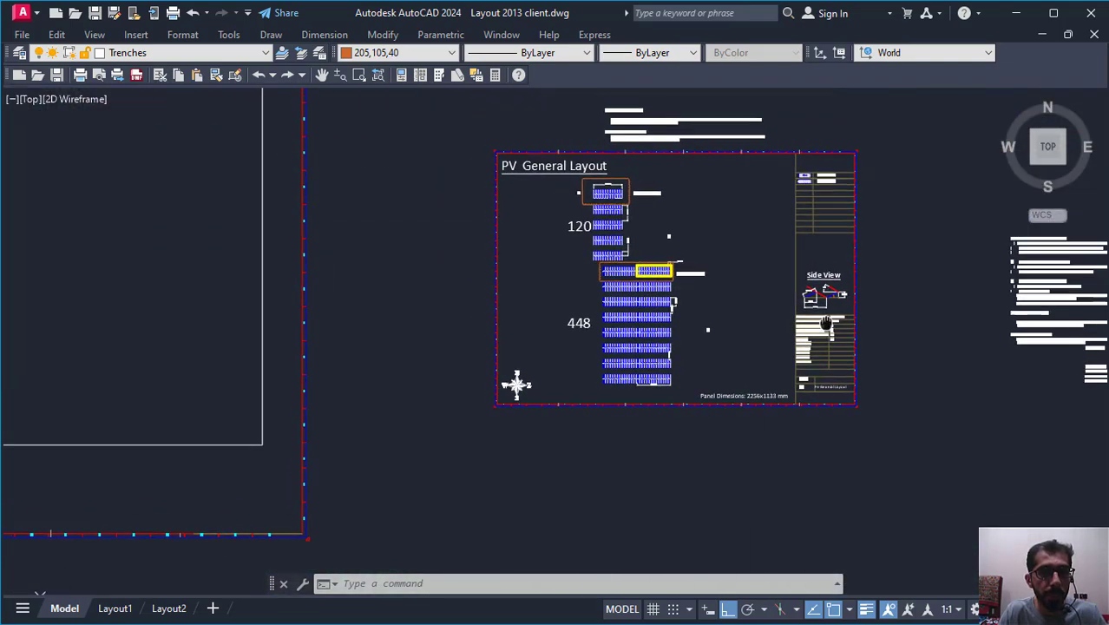
pyautogui.scroll(4, 842, 193)
pyautogui.scroll(3, 769, 172)
pyautogui.moveTo(769, 172); pyautogui.dragTo(679, 305, button='middle')
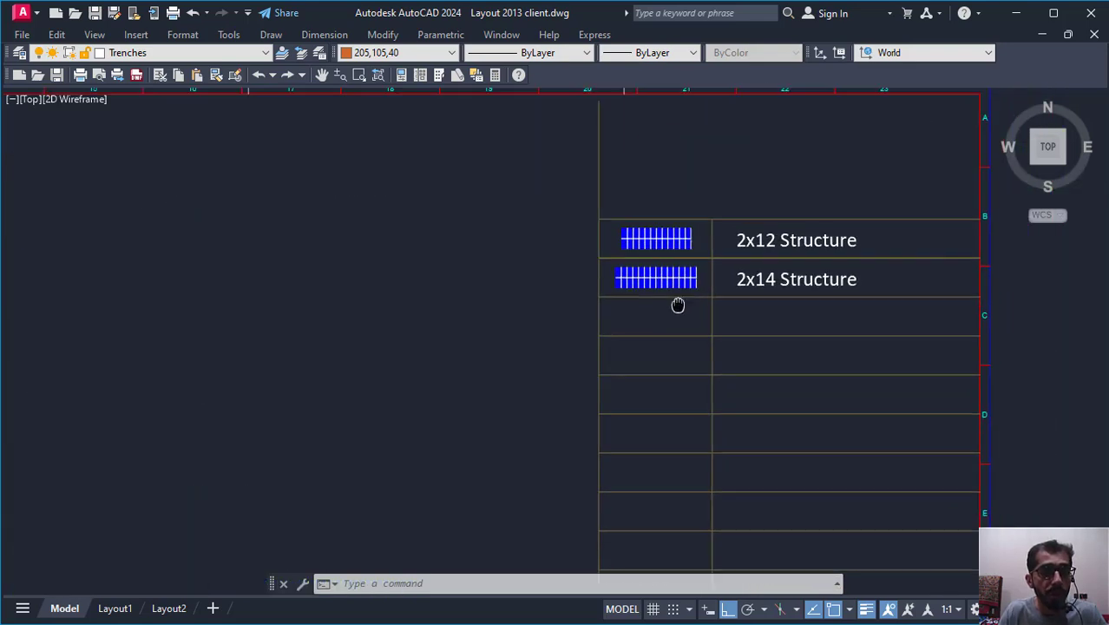
pyautogui.scroll(3, 720, 243)
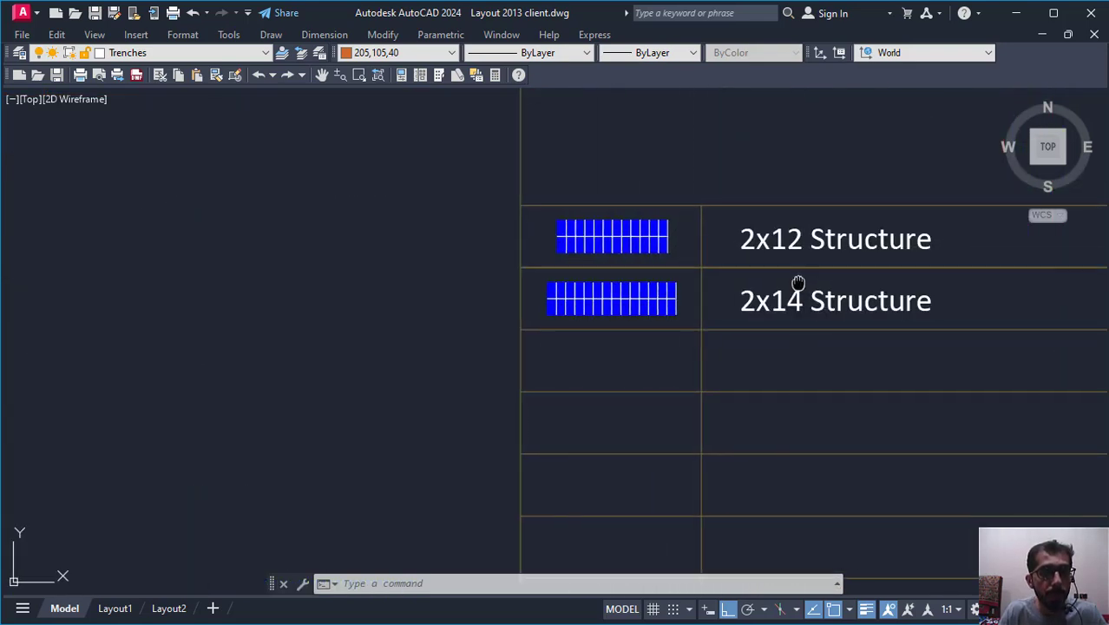
pyautogui.scroll(4, 716, 302)
pyautogui.scroll(-4, 733, 308)
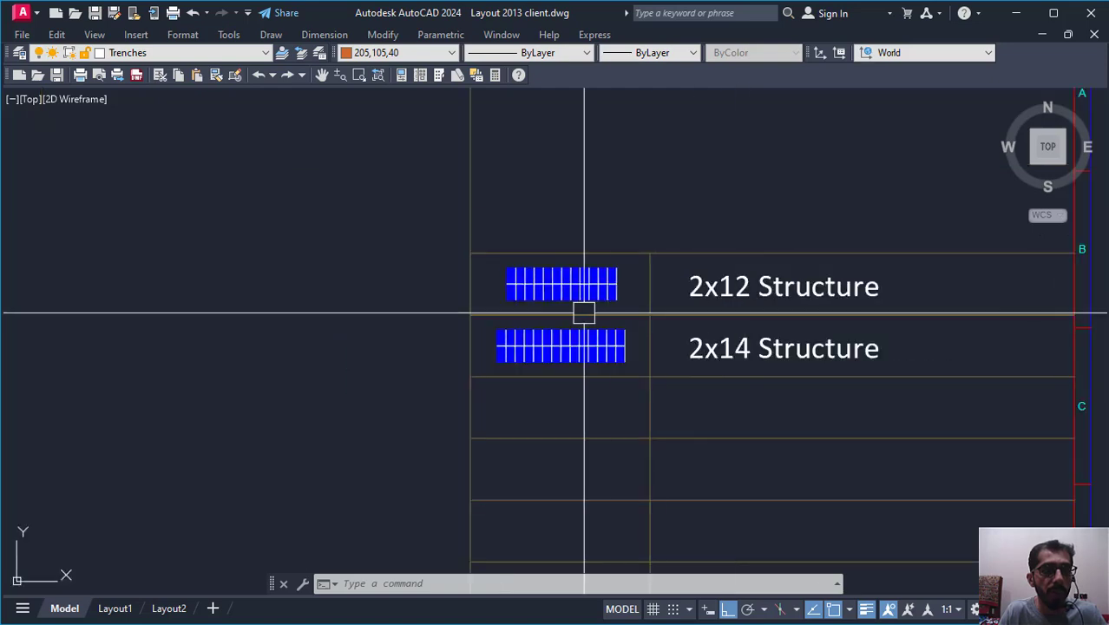
pyautogui.scroll(2, 577, 304)
# Step: Compare the legend's structure symbols with the clouded 2x12 and 2x14 structures and their numbered panel columns in the layout
pyautogui.scroll(-4, 625, 274)
pyautogui.scroll(-2, 98, 275)
pyautogui.moveTo(98, 275); pyautogui.dragTo(715, 356, button='middle')
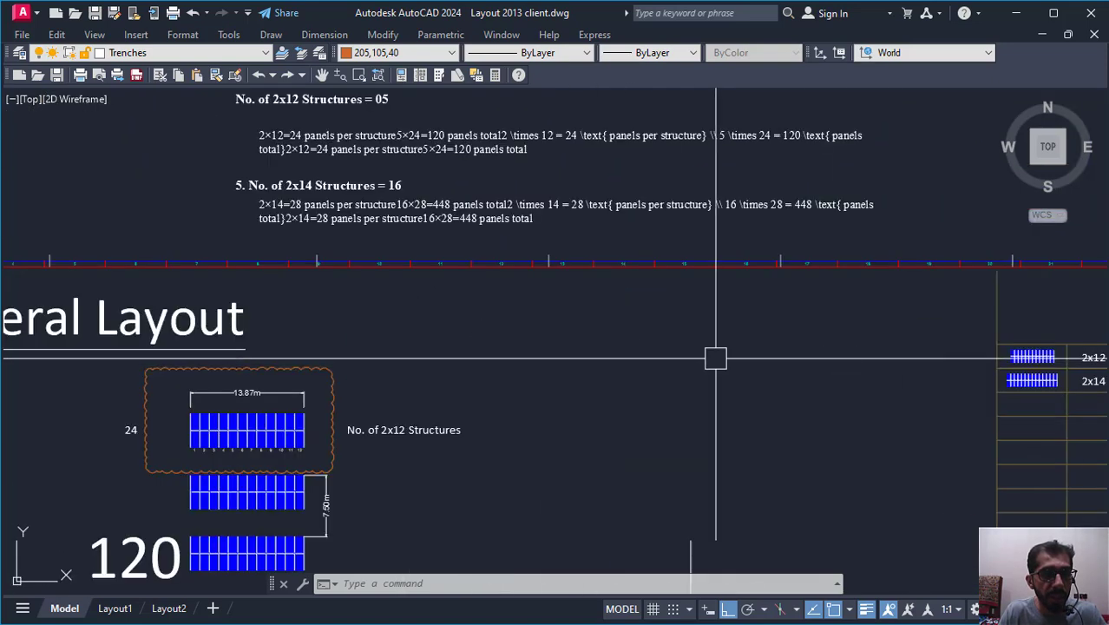
pyautogui.scroll(2, 177, 398)
pyautogui.click(195, 354)
pyautogui.press('Escape')
pyautogui.scroll(-6, 239, 364)
pyautogui.scroll(4, 578, 364)
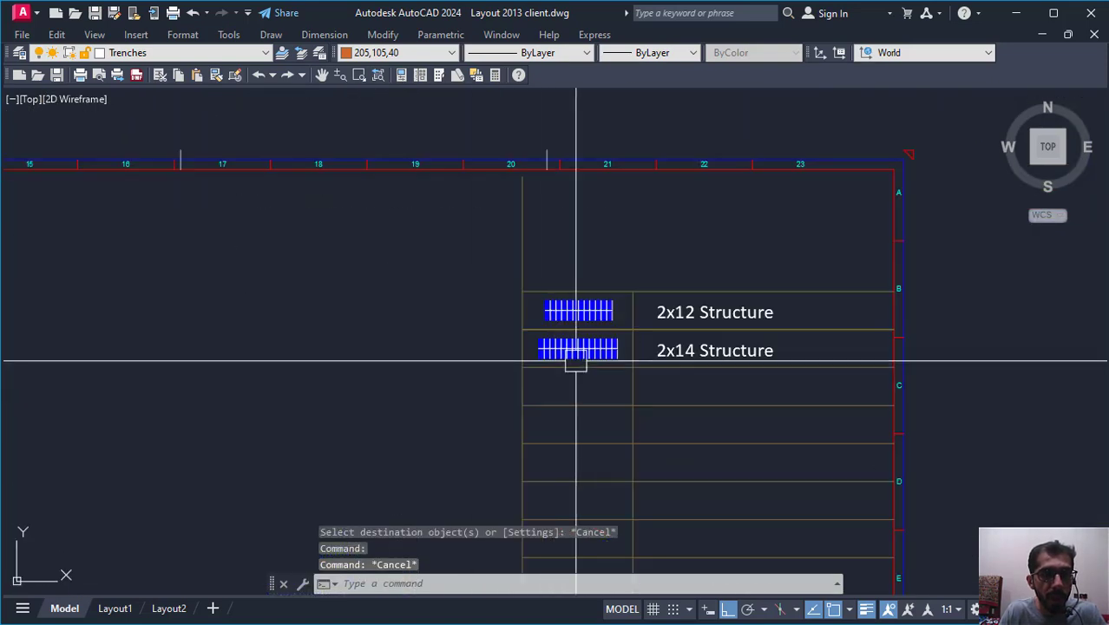
pyautogui.scroll(-5, 508, 372)
pyautogui.scroll(3, 448, 512)
pyautogui.scroll(6, 563, 380)
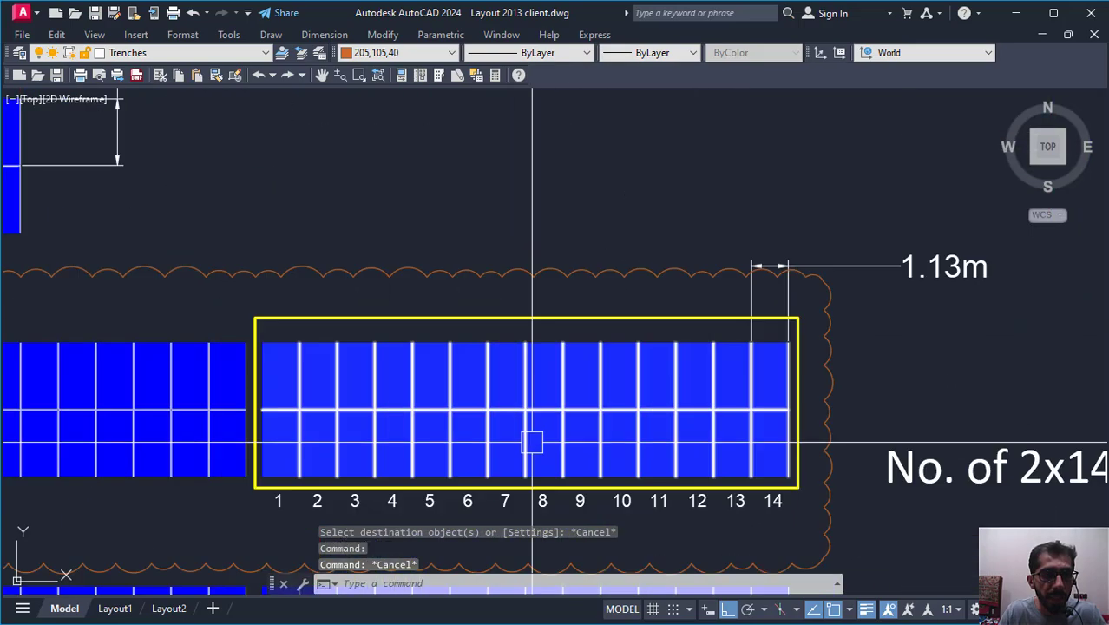
pyautogui.scroll(-2, 771, 438)
pyautogui.scroll(-3, 525, 314)
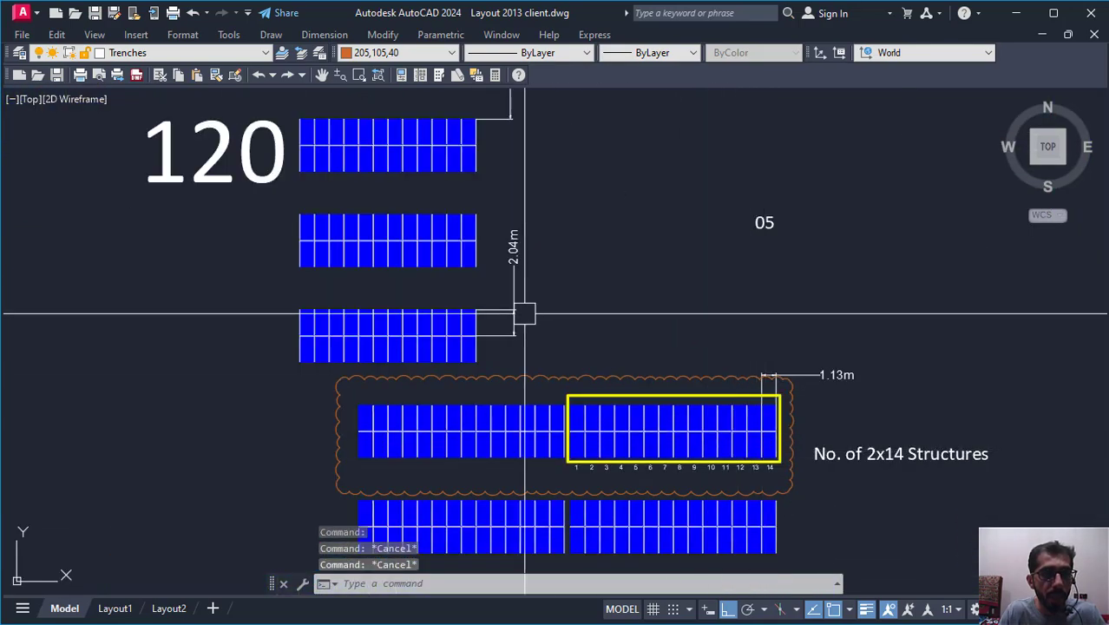
# Step: Review the structure counts, module total and tilt angle in the project data table below the Side View
pyautogui.moveTo(525, 314); pyautogui.dragTo(544, 426, button='middle')
pyautogui.scroll(-6, 537, 303)
pyautogui.scroll(-2, 537, 303)
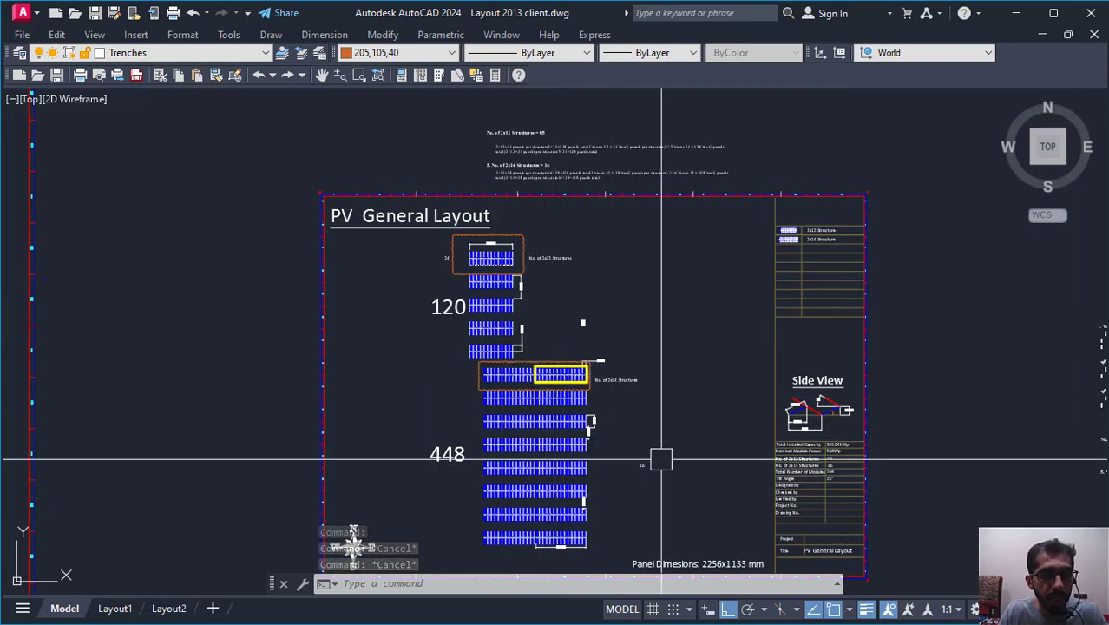
pyautogui.scroll(4, 725, 319)
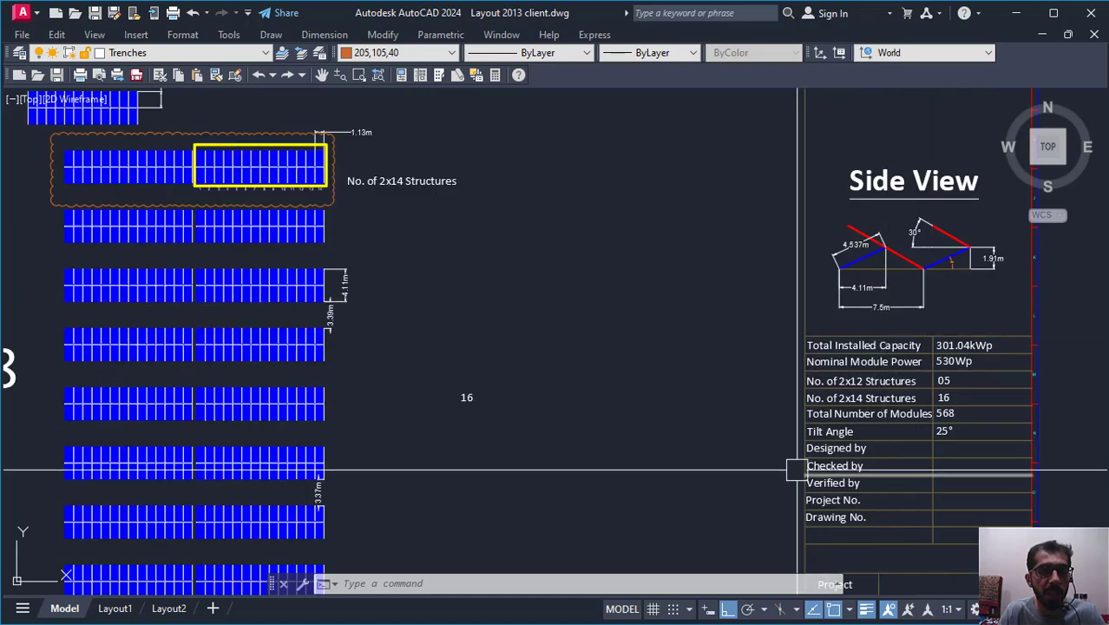
pyautogui.scroll(-4, 795, 468)
pyautogui.moveTo(343, 460); pyautogui.dragTo(708, 448, button='middle')
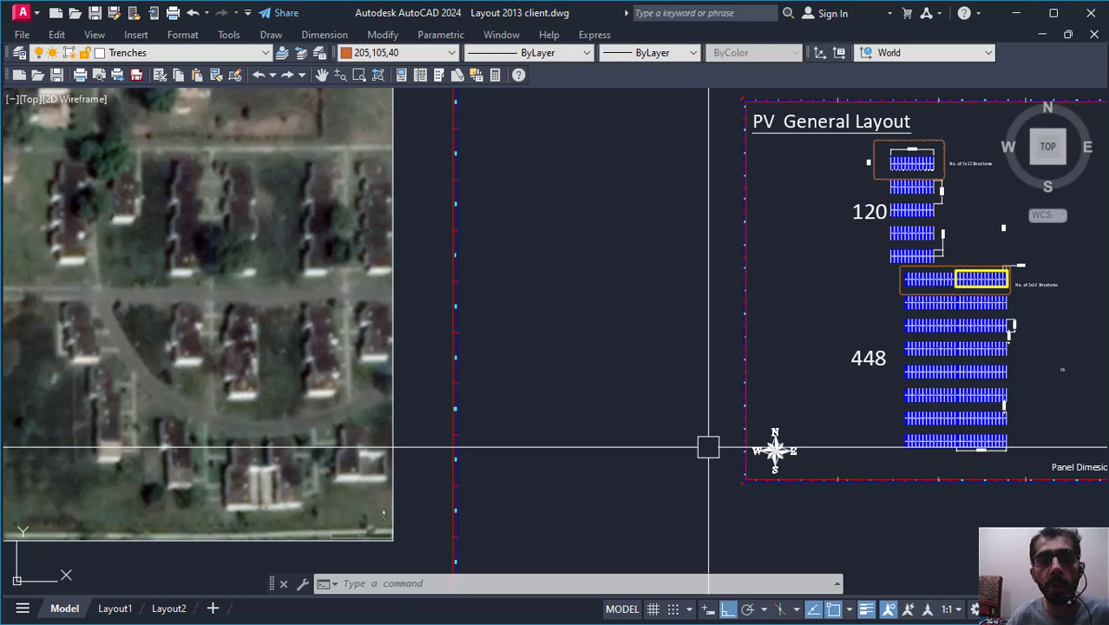